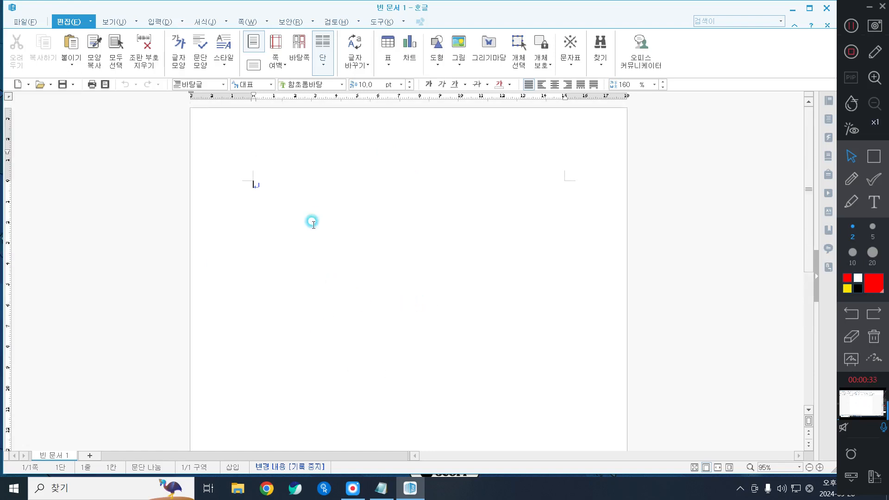
Step: In page setup, set the top and bottom margins to 10 mm and left and right to 11 mm
key(F7)
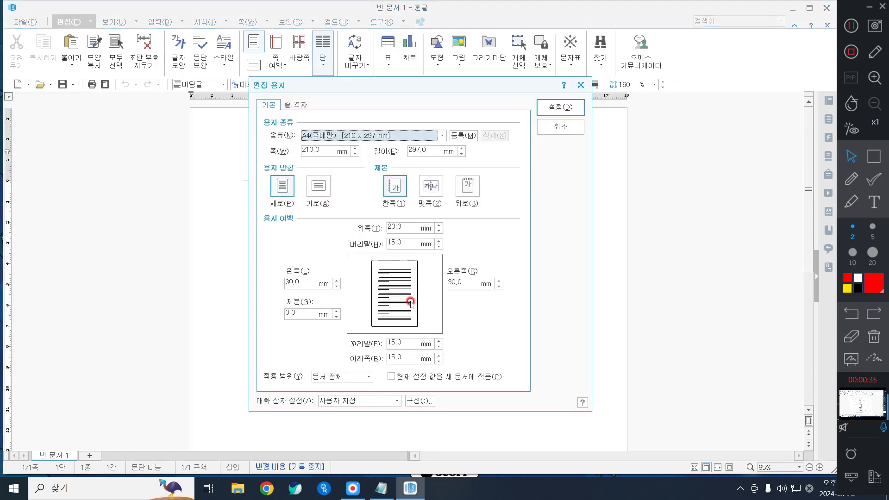
click(405, 224)
key(Delete)
key(Delete)
key(Delete)
key(Delete)
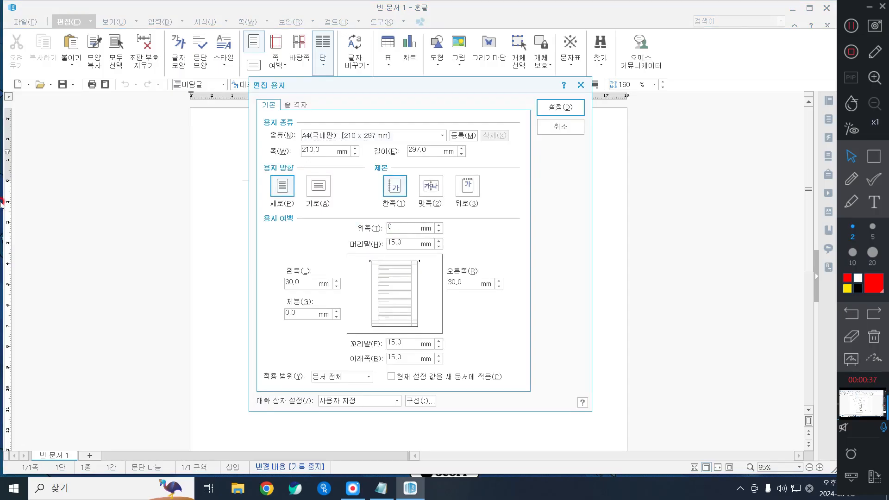
text(10)
key(Tab)
text(10)
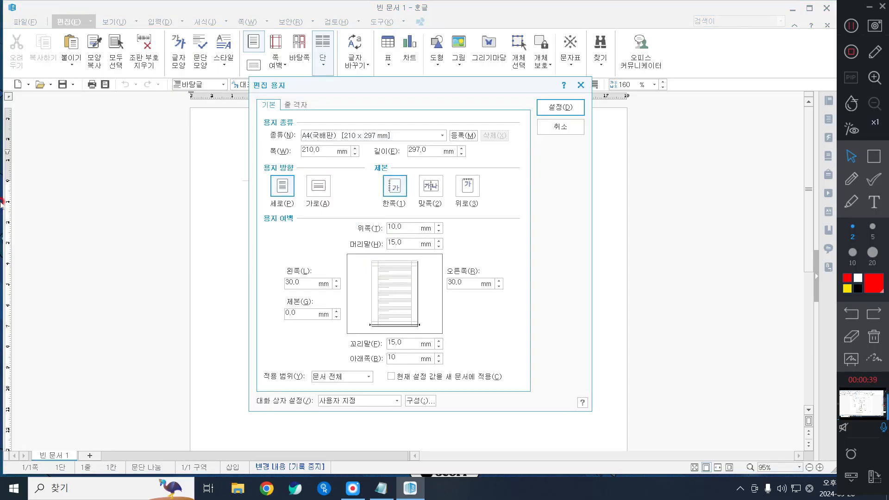
key(Tab)
key(Delete)
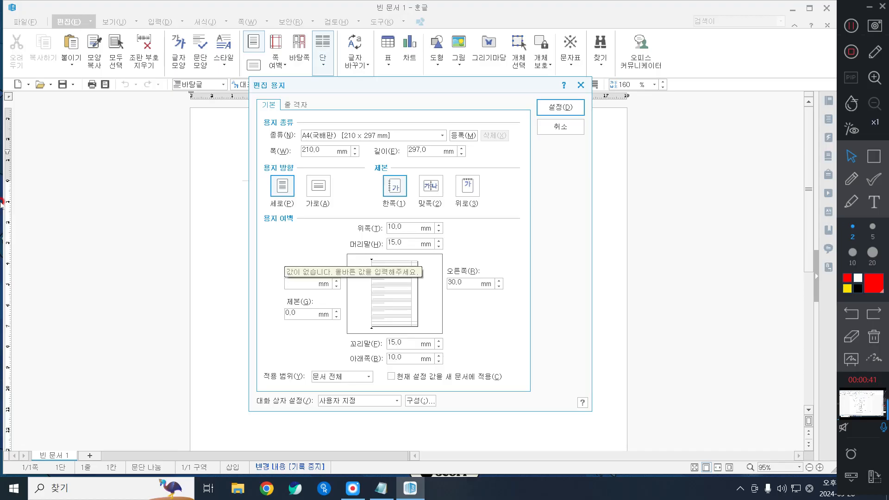
text(11)
key(Tab)
text(11)
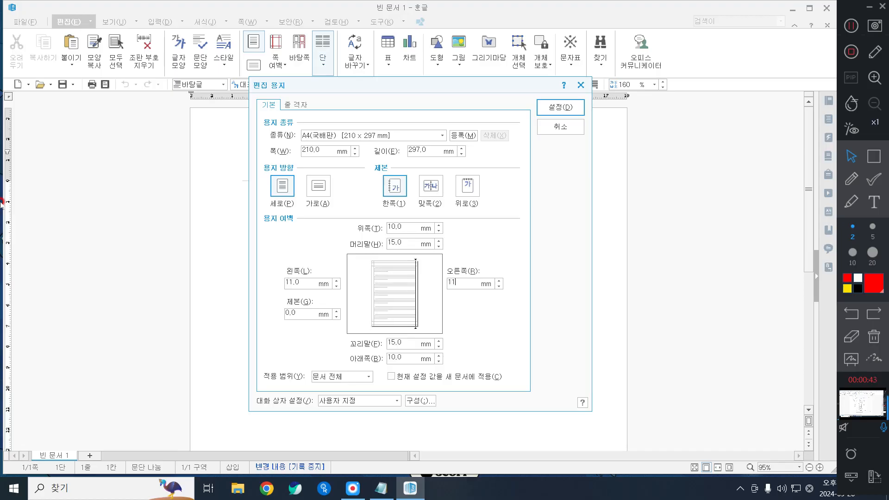
Step: Set the header and footer margins to 10 mm and apply the page setup
key(Tab)
text(10)
key(Tab)
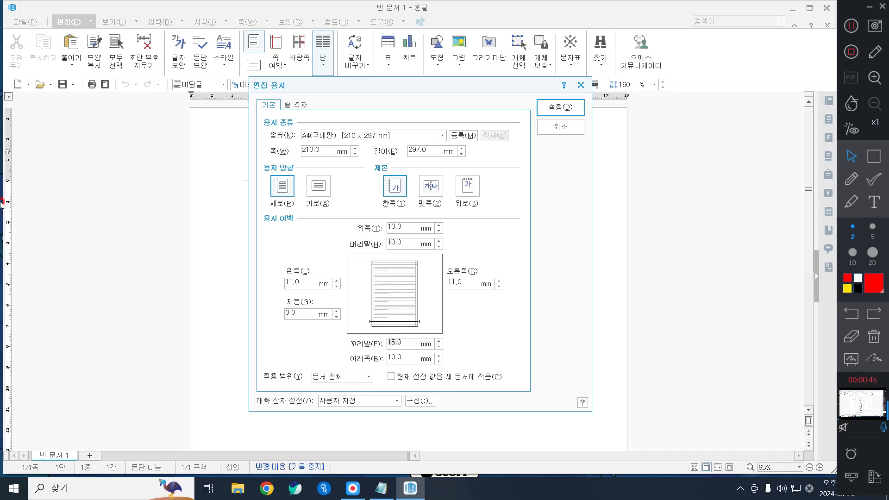
text(10)
key(Return)
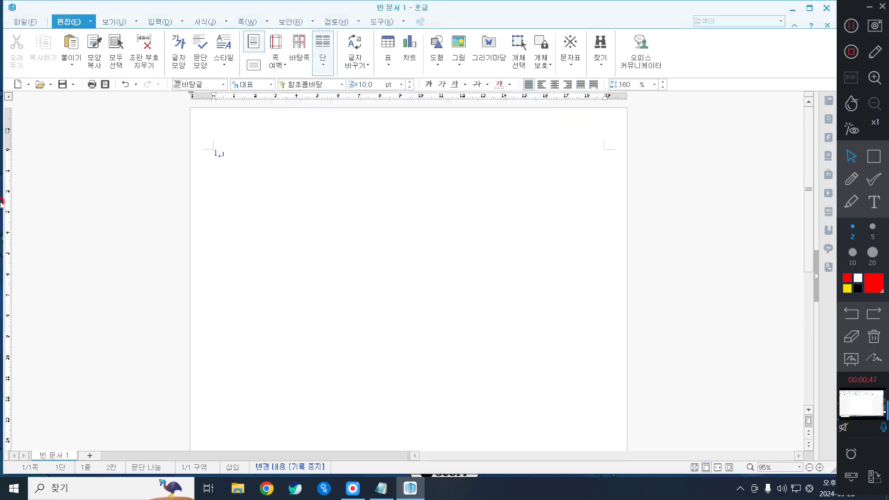
Step: Add blank lines below answer markers 1. and 2. on the first page
key(Return)
key(Return)
key(Return)
key(alt)
key(Return)
key(alt)
key(alt)
key(Return)
key(Return)
Step: Start a new page and type markers 3. and 4. with a blank line between
key(alt+shift+Return)
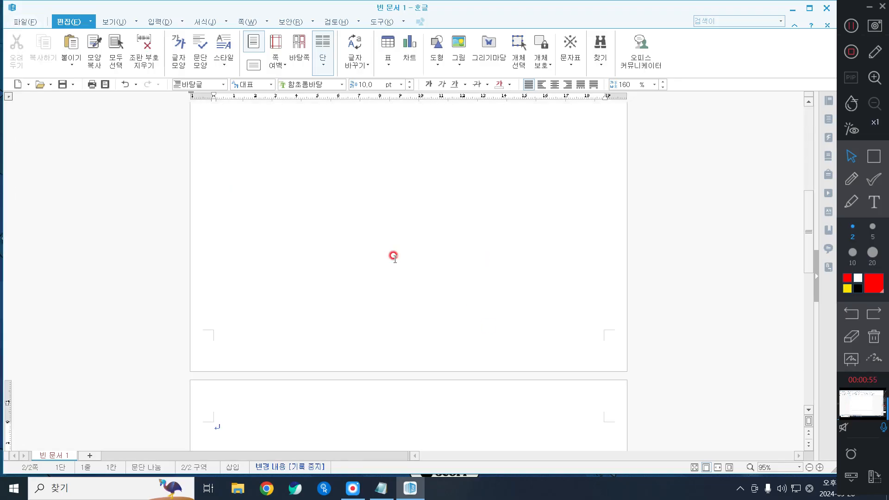
text(3.)
key(Return)
key(Return)
key(Return)
key(Return)
key(Return)
key(Return)
text(4)
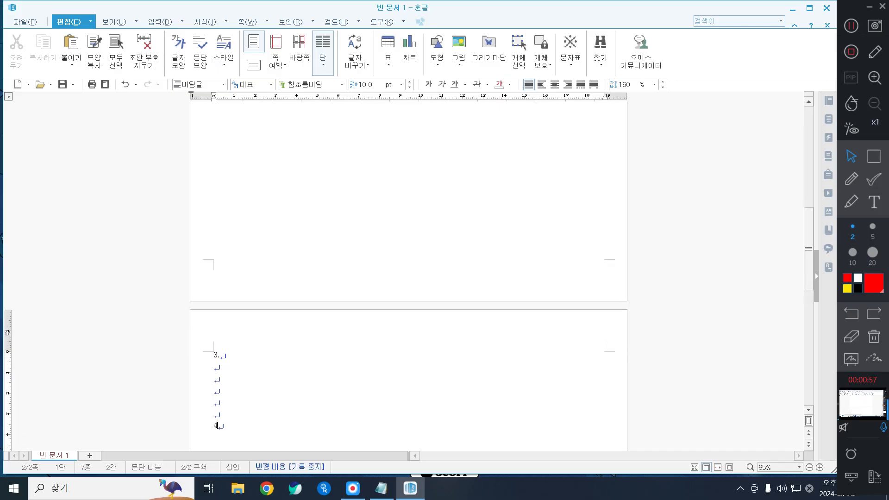
text(.)
Step: Add a page break for a blank third page, then return the caret to page 1
key(alt+shift+Return)
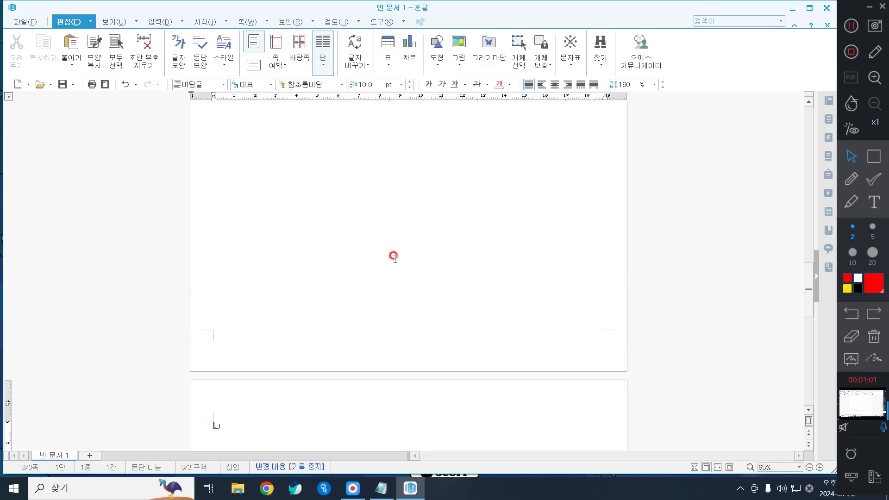
scroll(312, 264, up, 10)
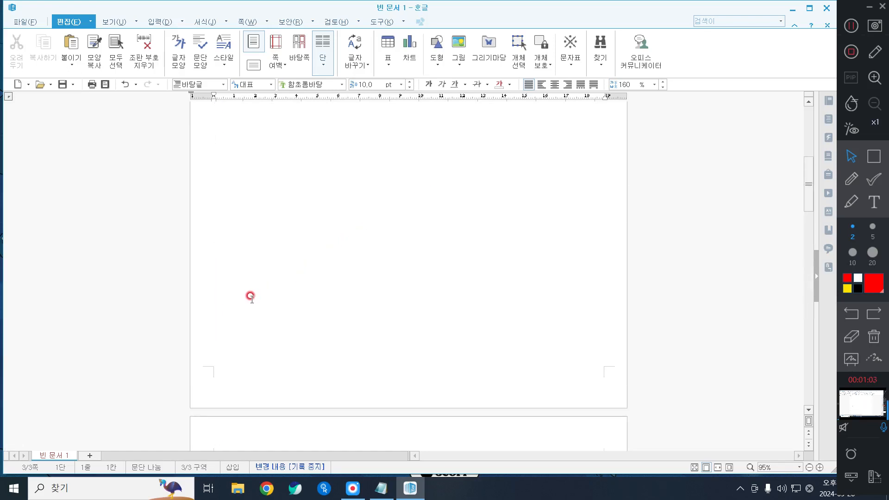
click(212, 248)
ctrl+scroll(254, 310, up, 5)
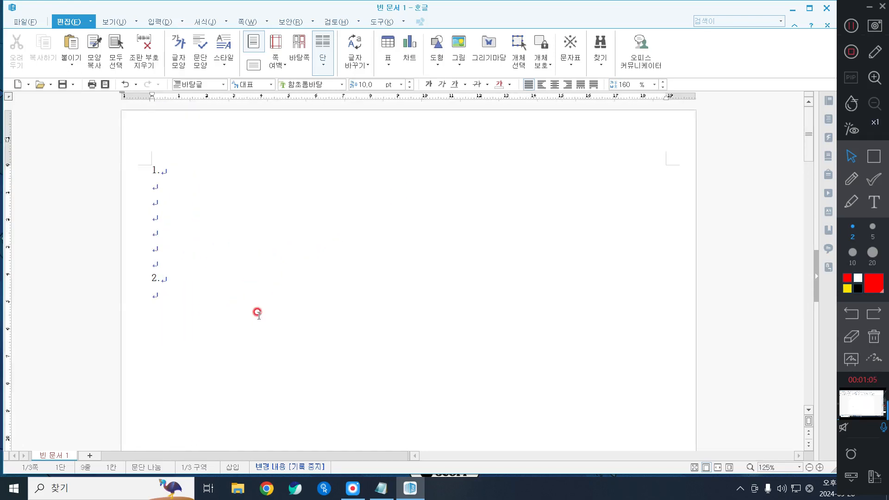
Step: Open Save As and choose the ITQ folder as the save location
click(25, 22)
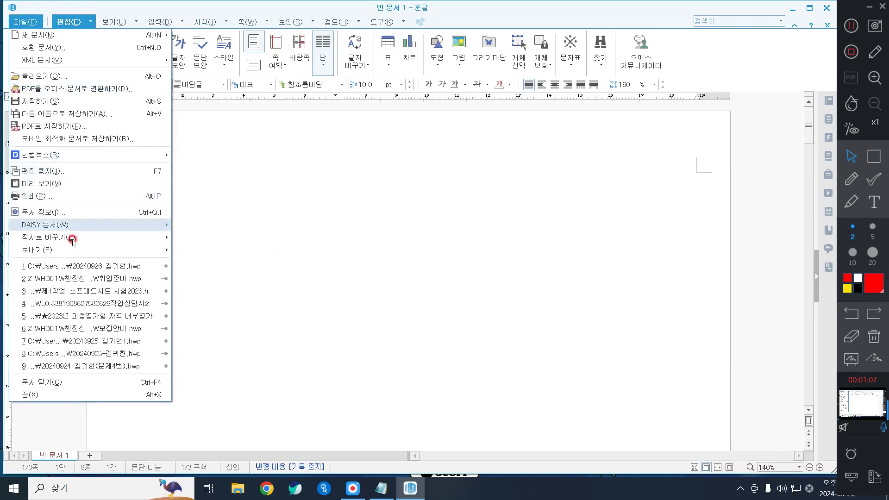
click(57, 116)
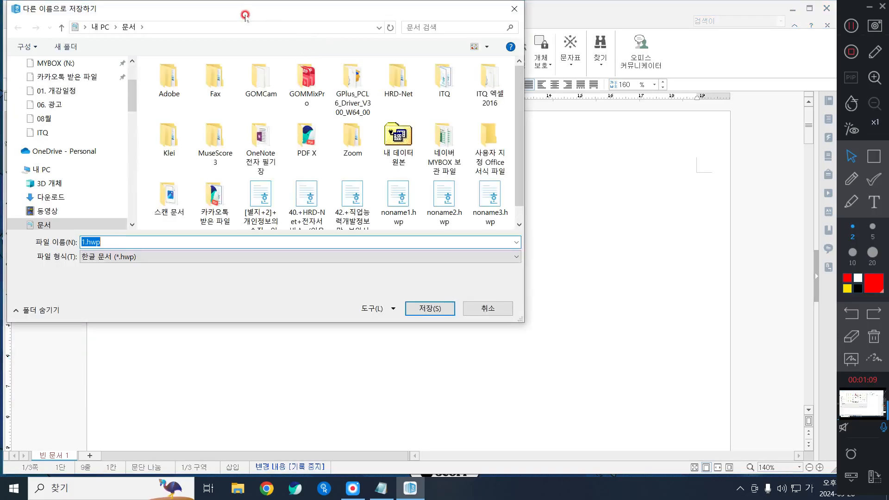
drag(241, 2, 504, 73)
double_click(576, 144)
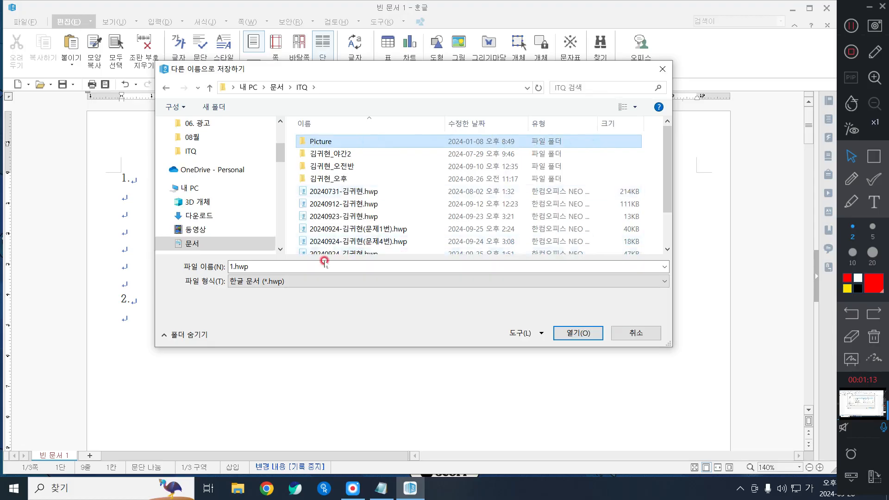
Step: Name the file 20240926-[examinee's name](8월A형) and save it as a Hangul document
click(312, 275)
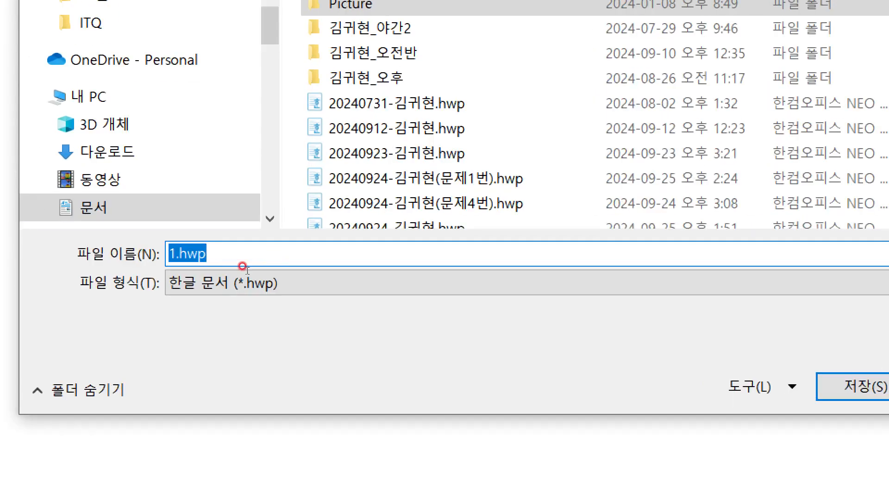
text(202)
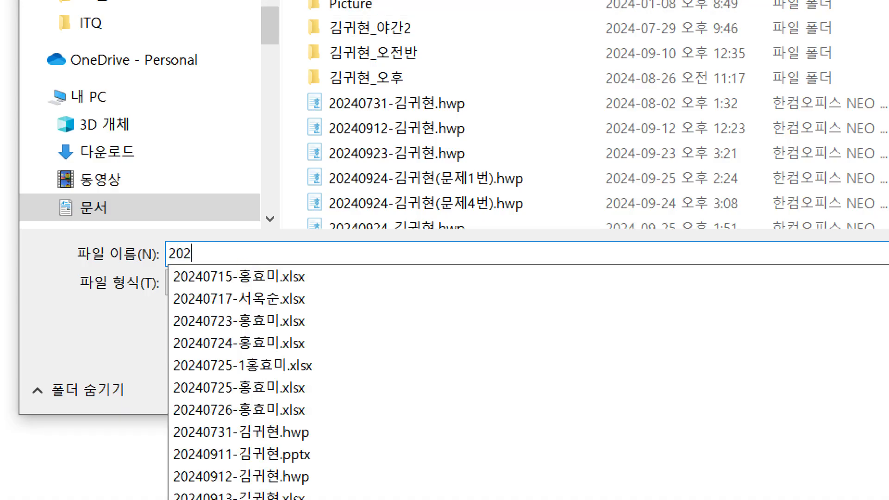
text(409)
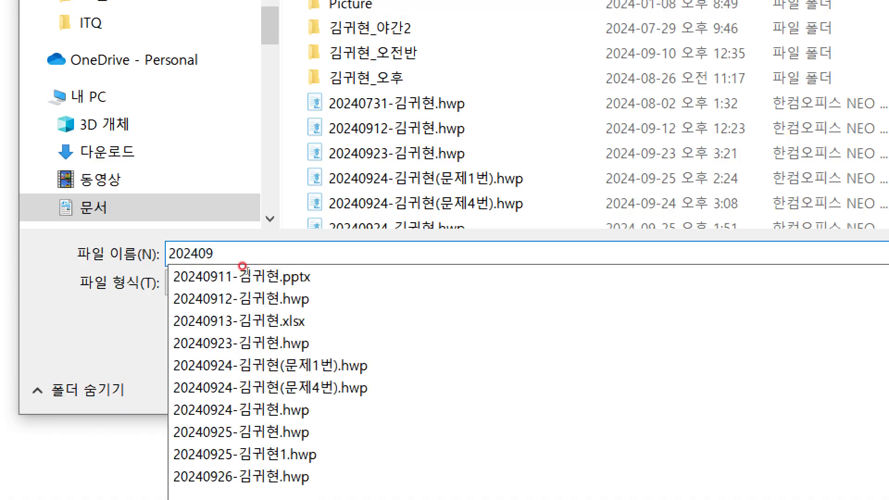
text(26)
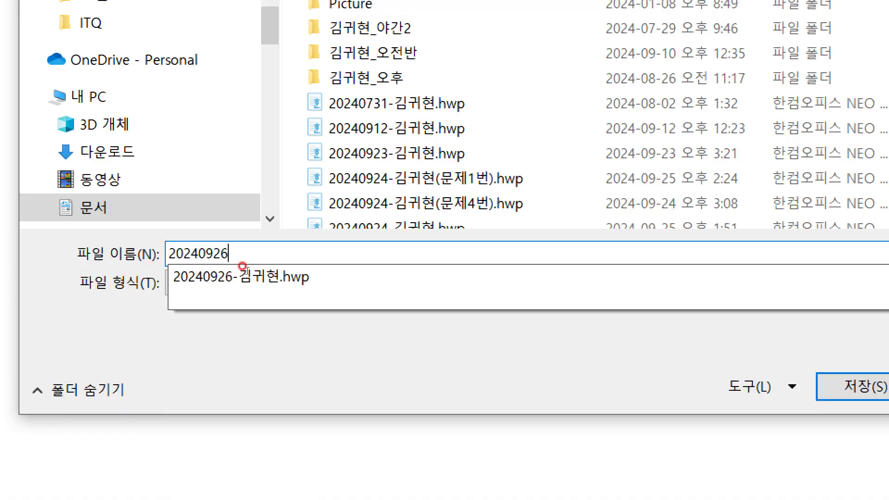
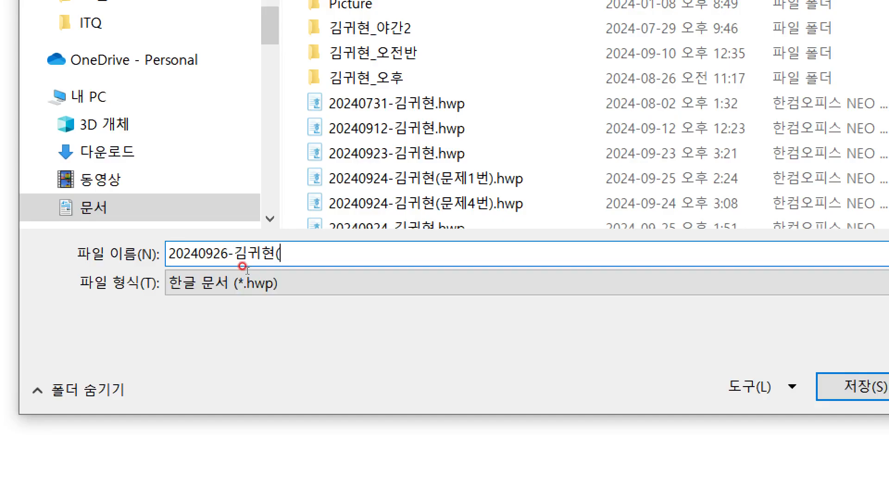
text(8ㅜ)
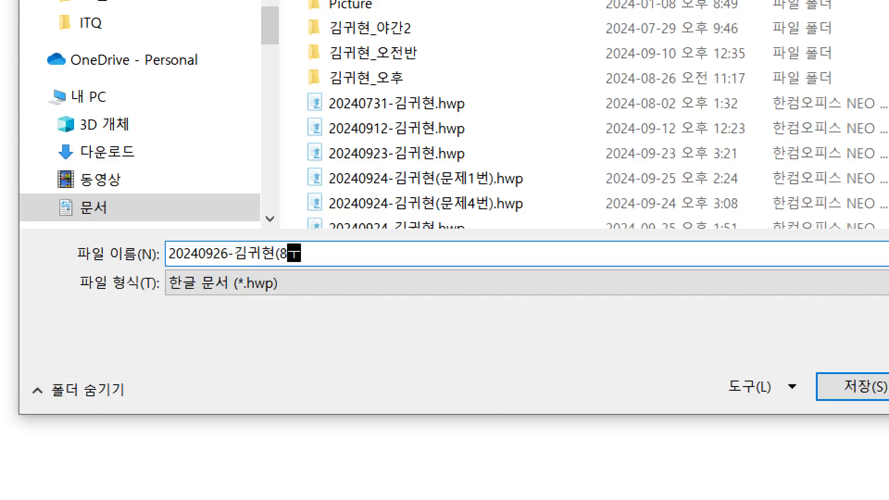
key(BackSpace)
text(dnf)
key(BackSpace)
key(BackSpace)
key(BackSpace)
text(월A형))
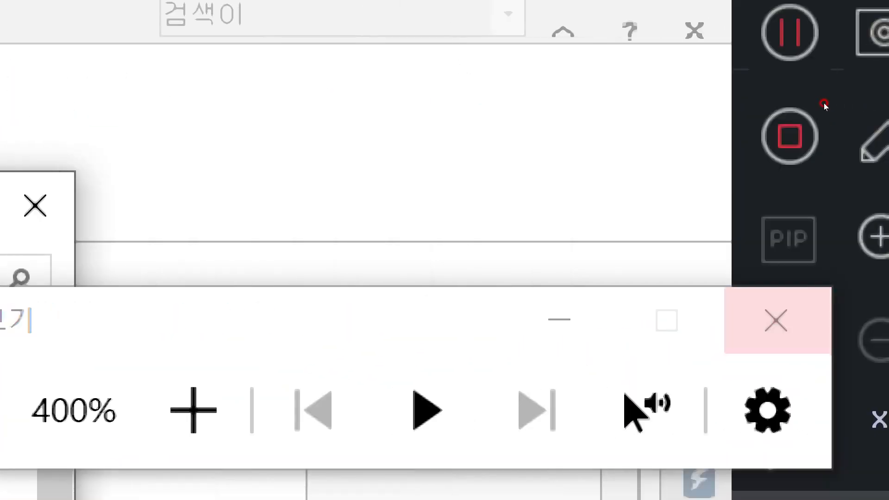
click(854, 94)
click(622, 330)
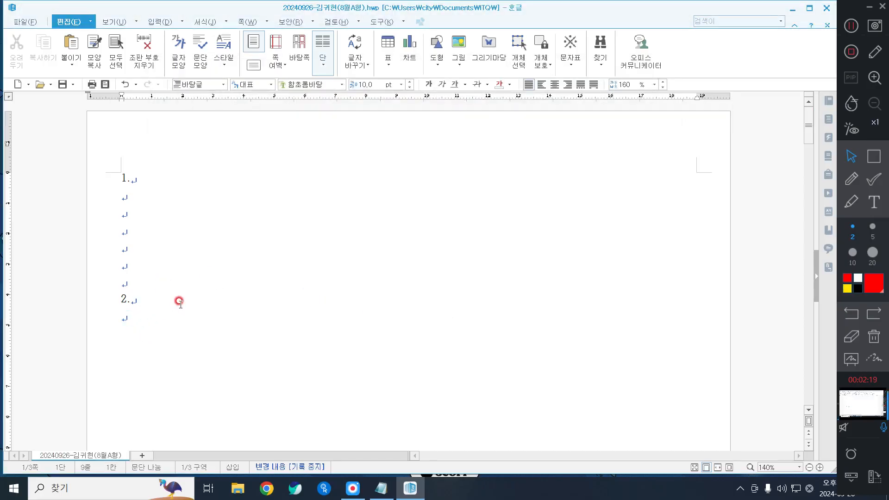
Step: Switch to the View tools and fit the page to the window width with 쪽 맞춤
scroll(126, 320, down, 2)
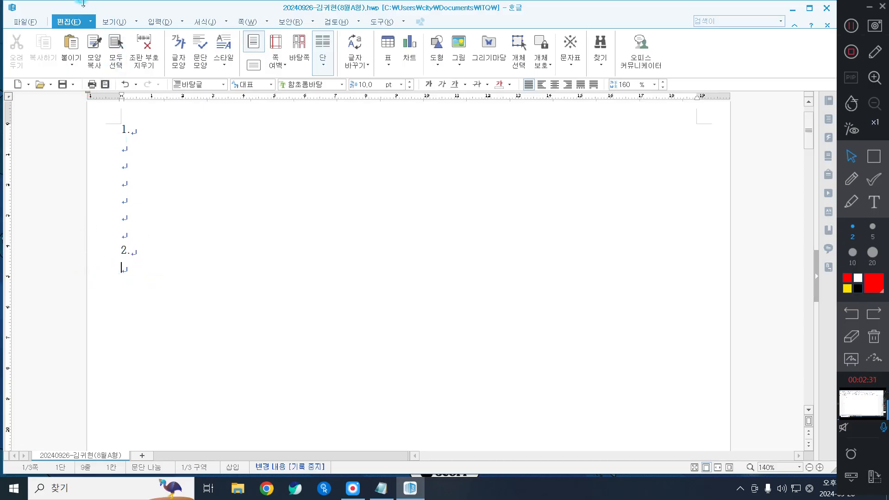
click(113, 18)
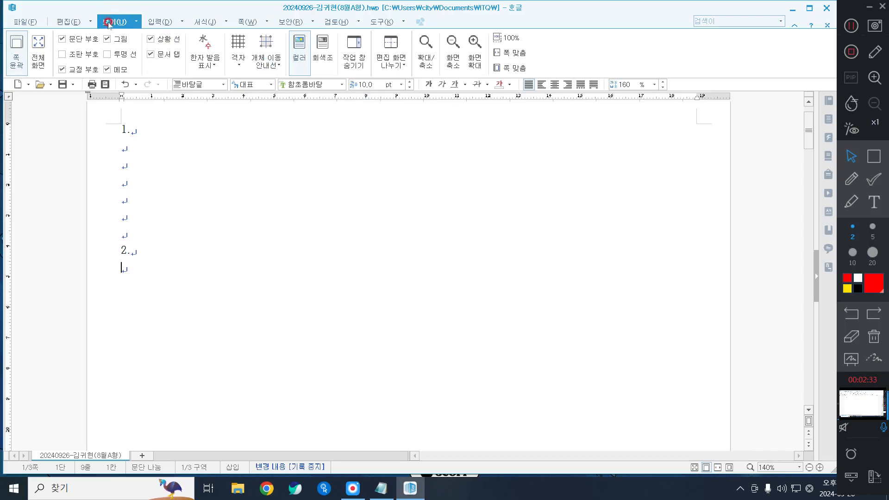
click(324, 488)
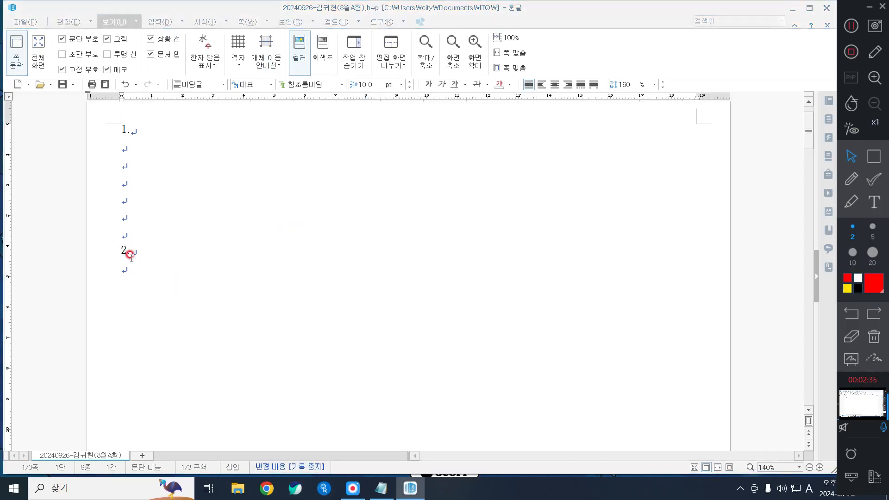
click(123, 273)
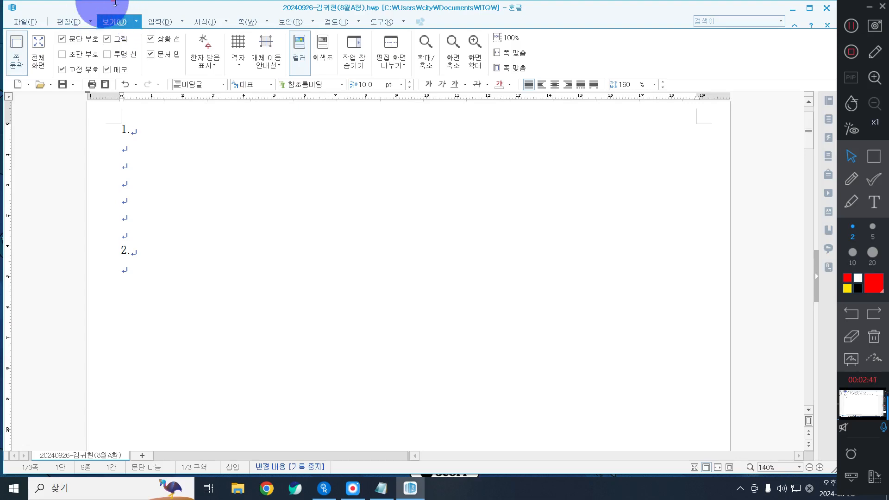
click(521, 55)
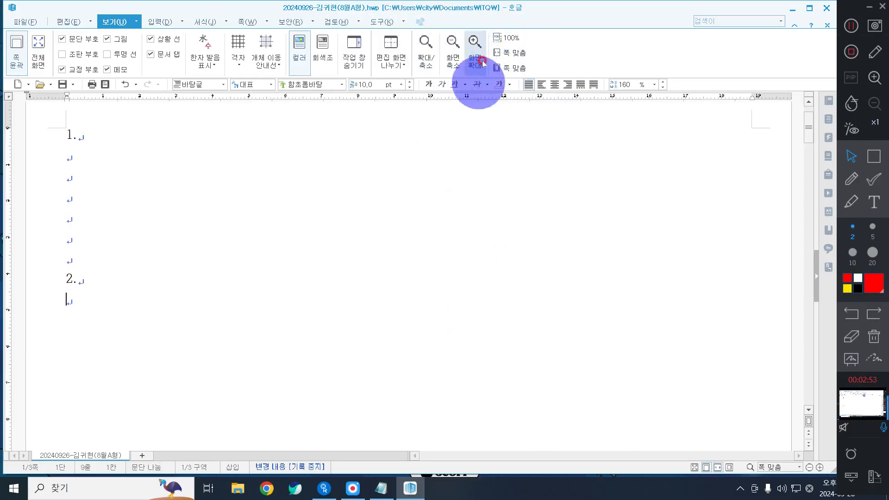
Step: Reset the zoom to 100% and set the zoom page layout to automatic
click(499, 43)
scroll(456, 317, down, 1)
click(422, 44)
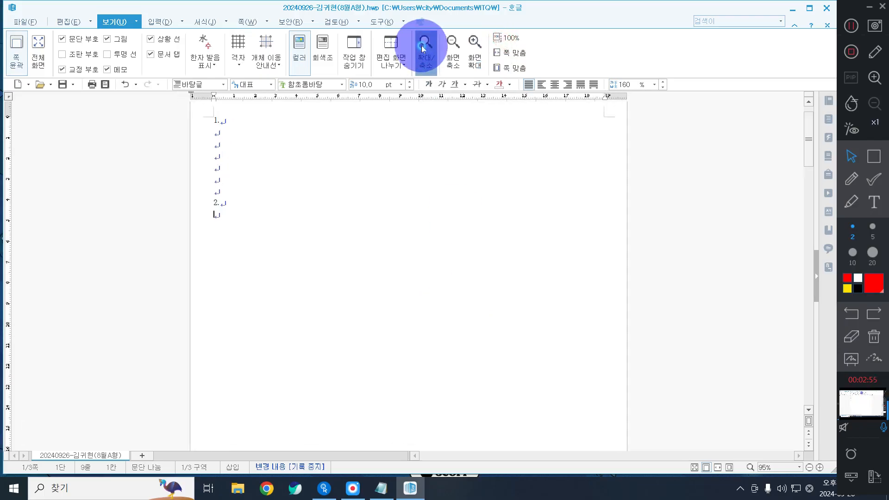
click(329, 241)
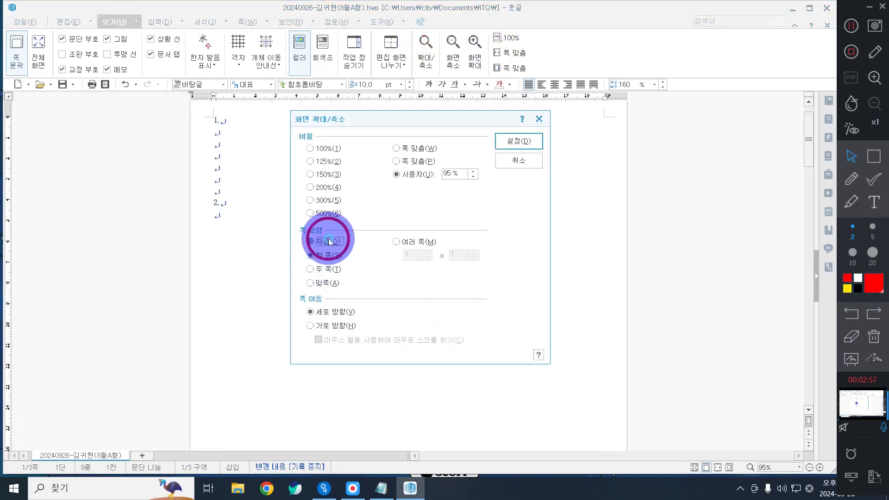
click(498, 143)
click(412, 341)
scroll(452, 272, down, 7)
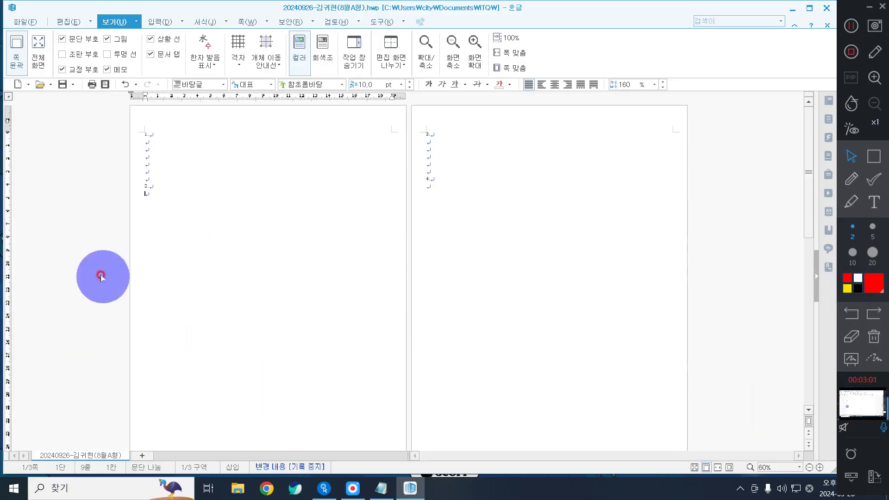
click(199, 213)
scroll(200, 215, up, 5)
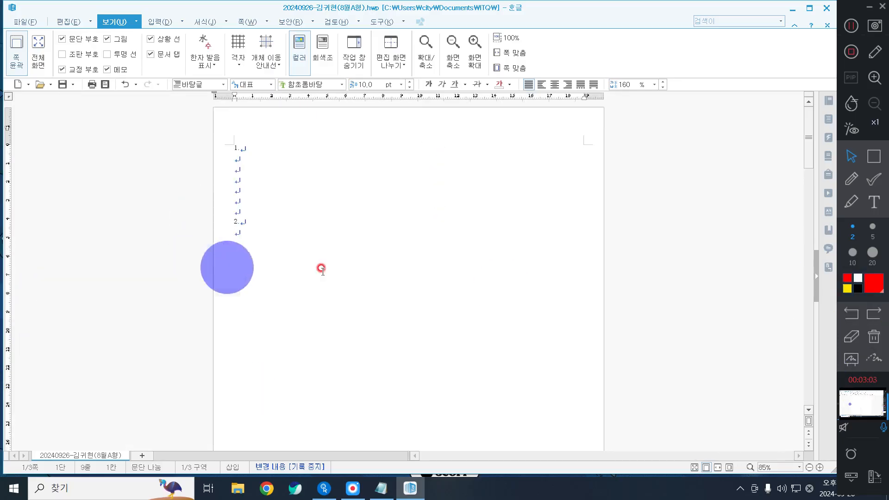
scroll(322, 269, down, 4)
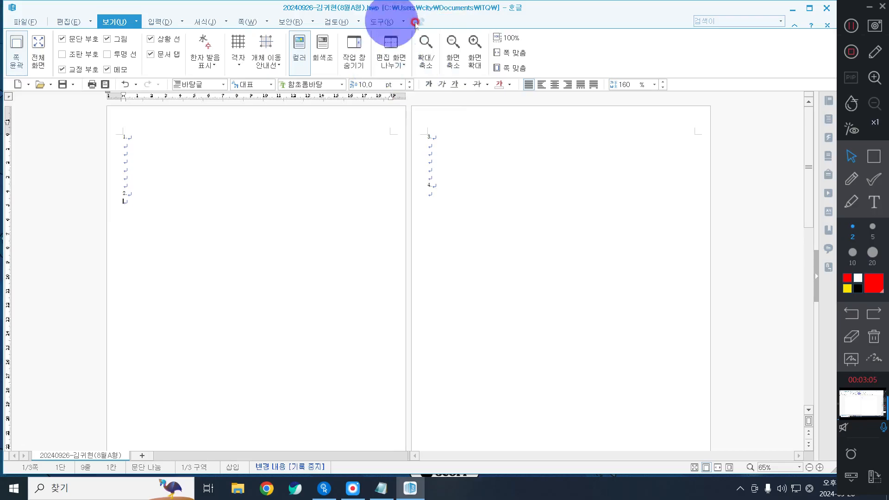
Step: Show one page at a time, fit it to window width, and place the caret below item 2
click(425, 48)
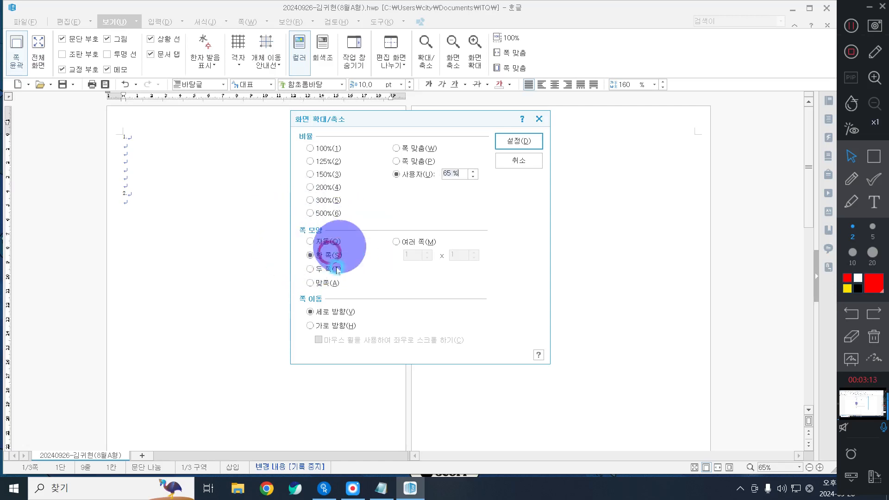
click(312, 256)
click(508, 141)
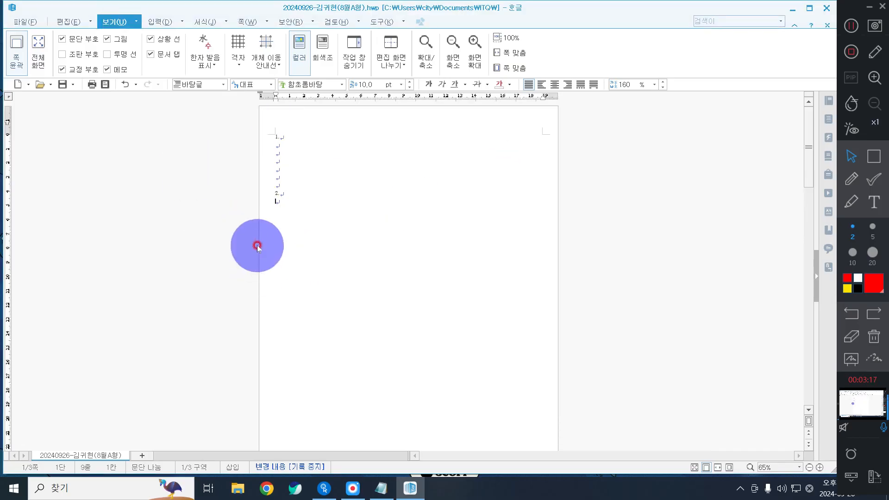
click(307, 281)
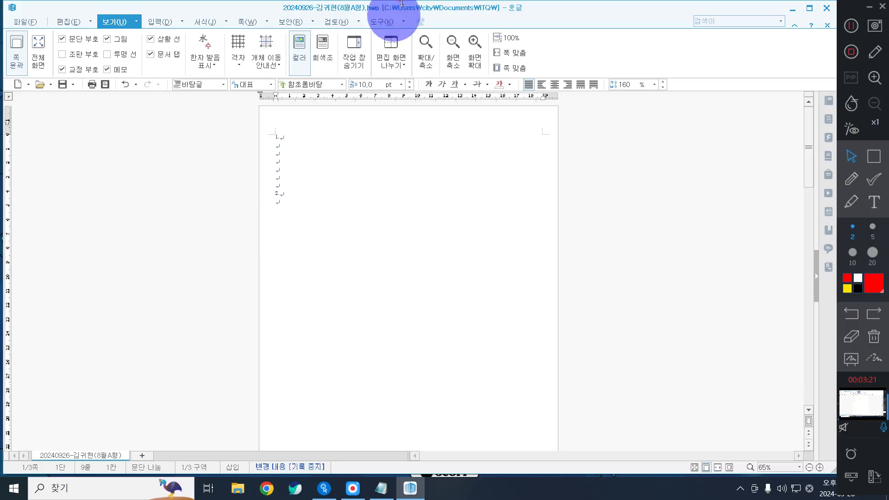
click(508, 54)
click(105, 354)
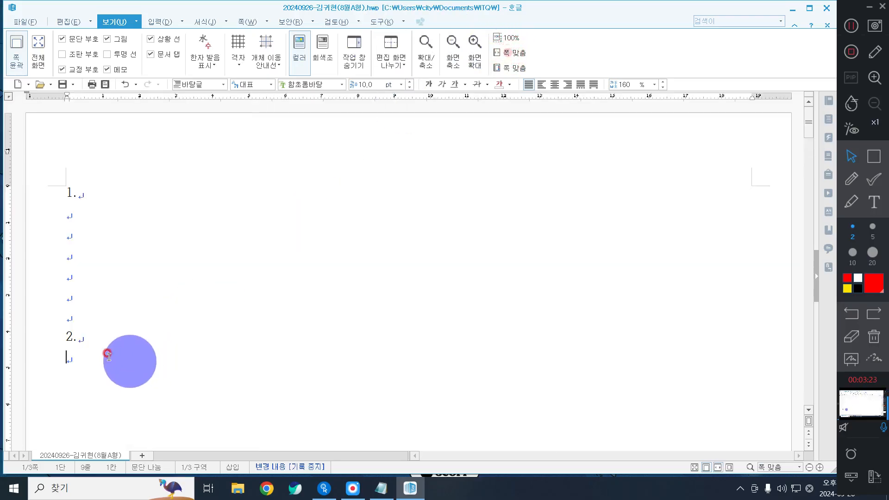
click(91, 361)
scroll(93, 364, down, 3)
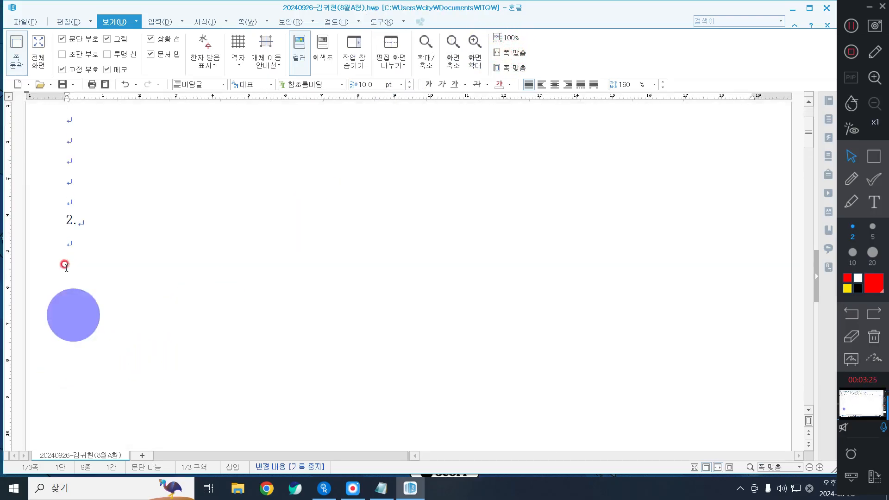
click(84, 249)
click(196, 262)
click(213, 290)
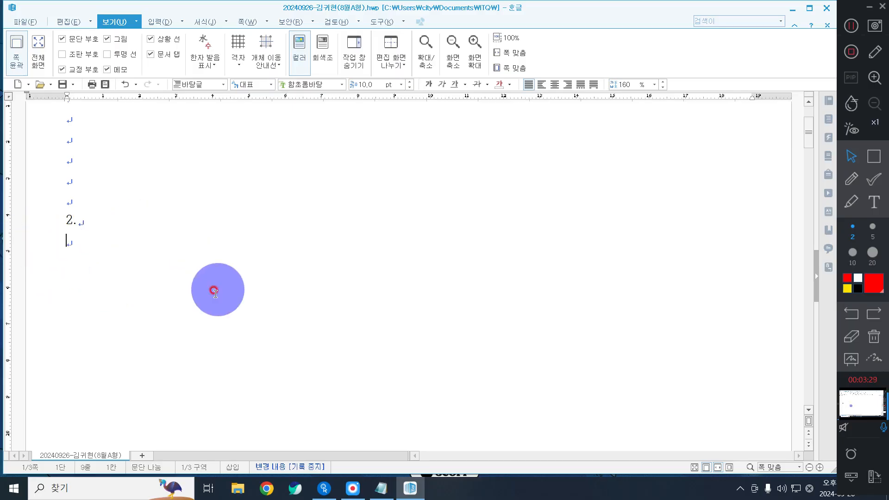
Step: Create a table with 5 rows and 6 columns from the Insert tab's 표 tool
click(169, 22)
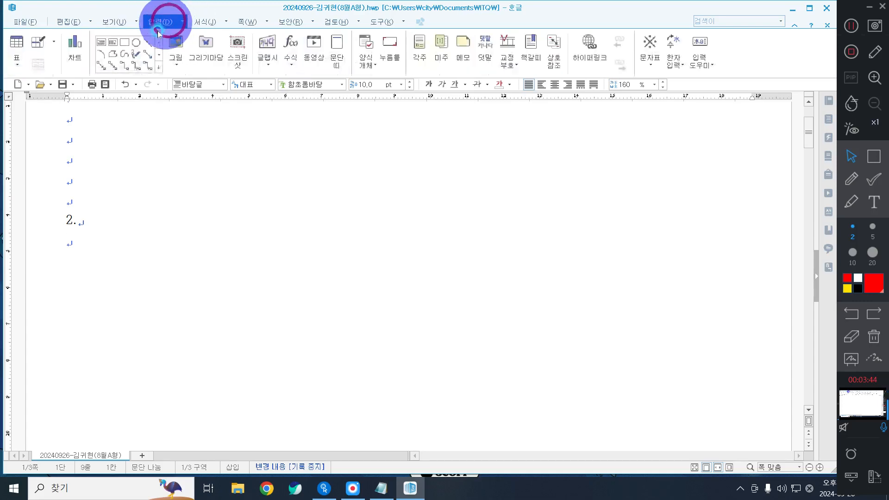
click(18, 41)
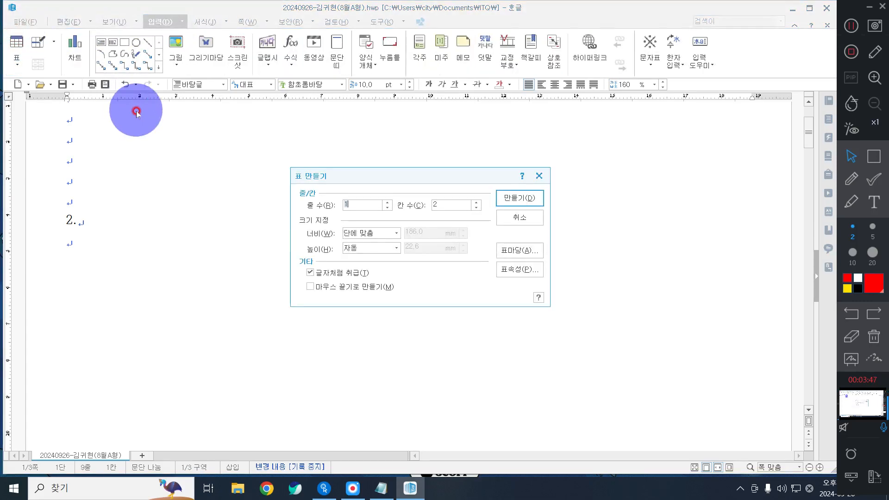
text(5)
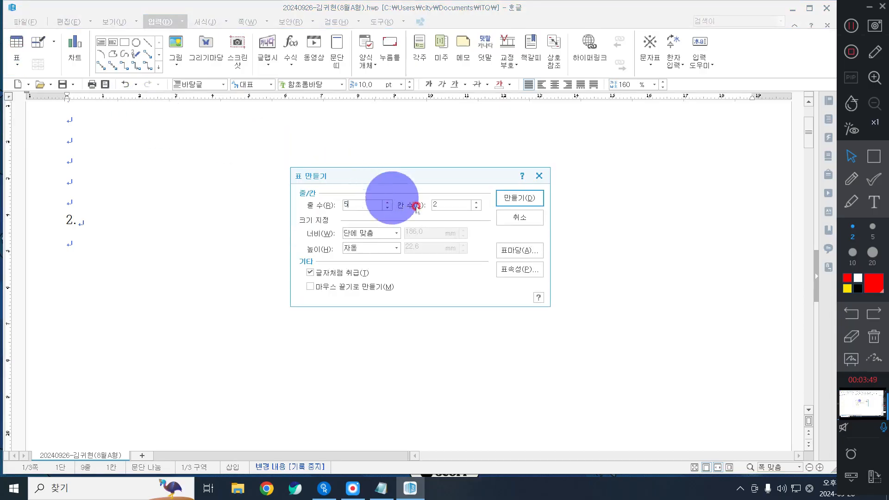
text(6)
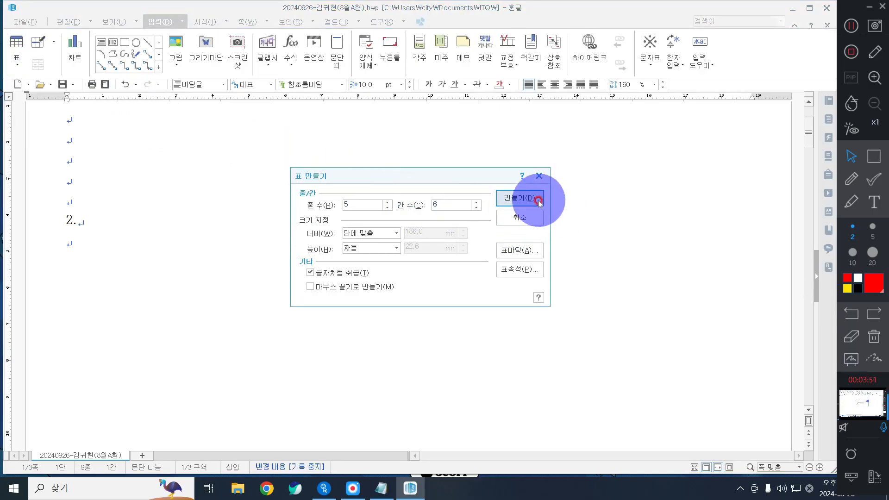
click(521, 196)
Step: Fill the header row with 구분, 2018년, 2019년, 2020년, 2021년 and 합계
click(134, 240)
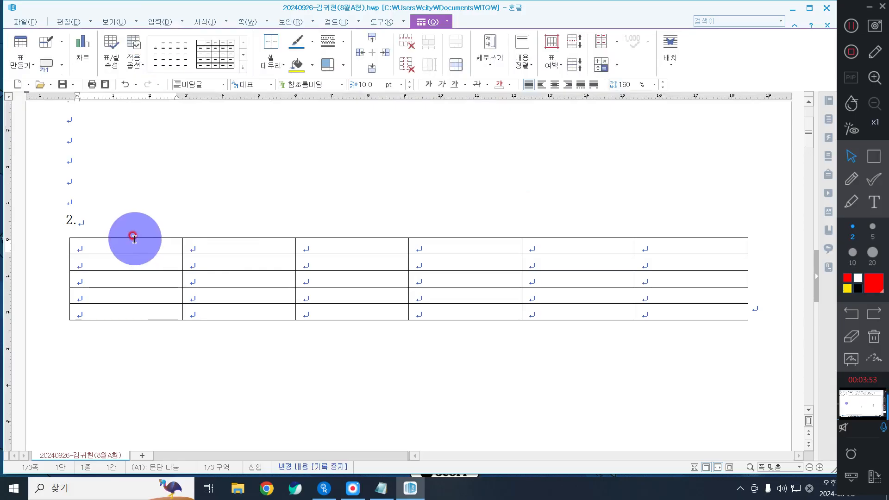
text(구분)
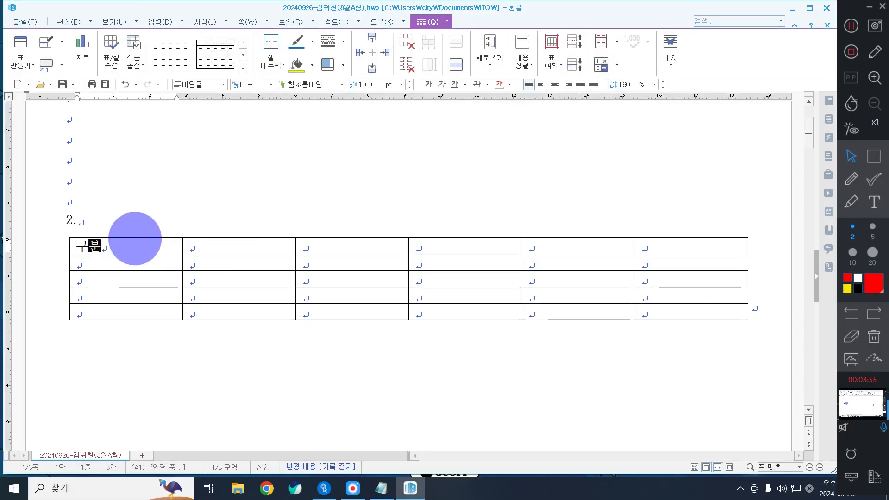
key(Tab)
text(201)
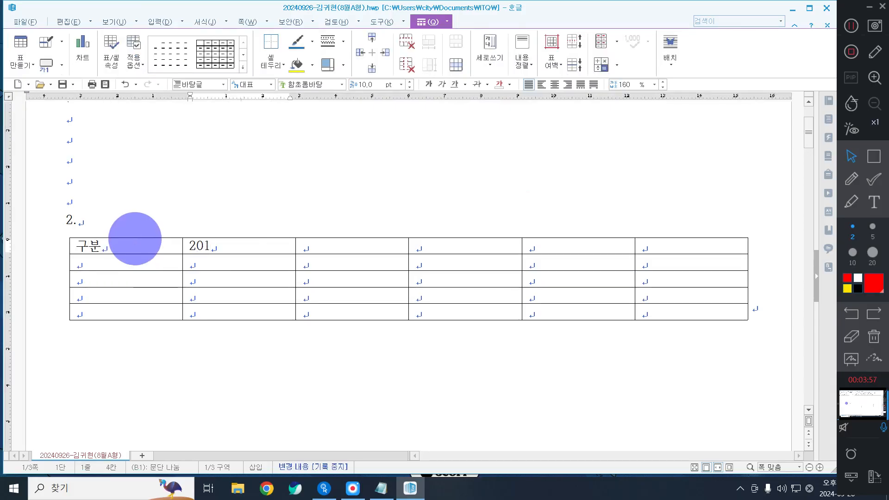
text(8년)
key(Tab)
text(20)
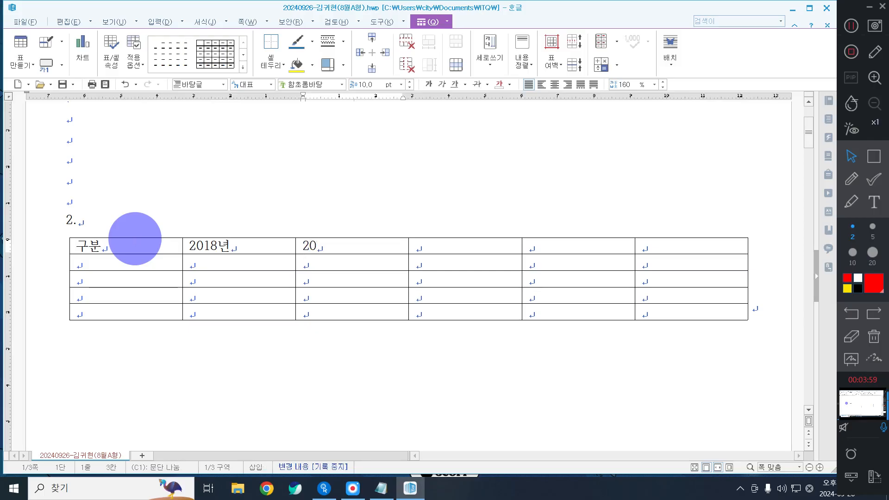
text(19년)
key(Tab)
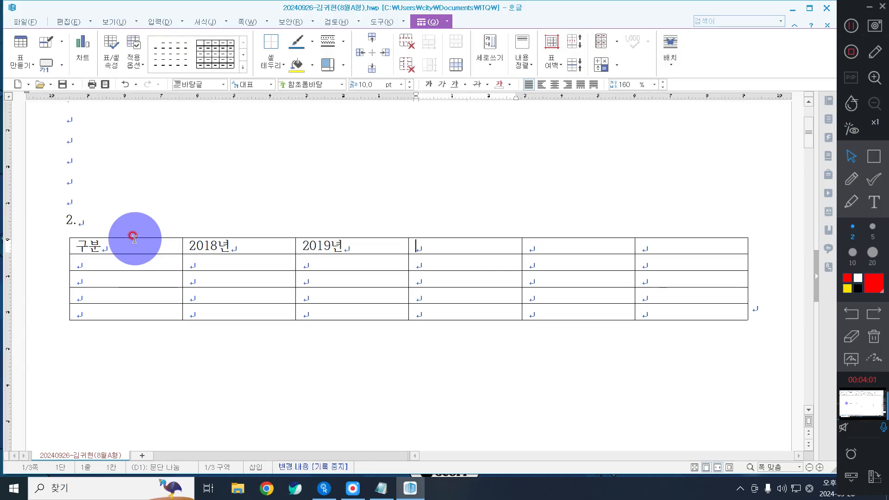
text(2020)
text(년)
key(Tab)
text(2)
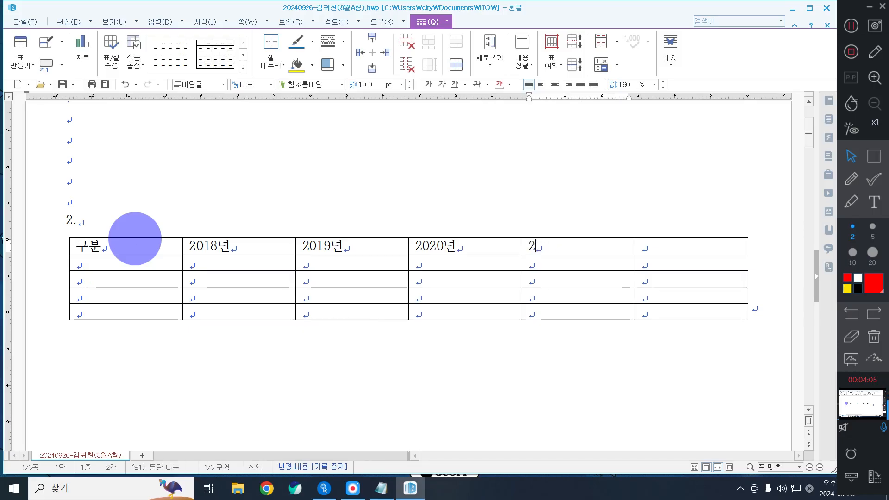
text(2021)
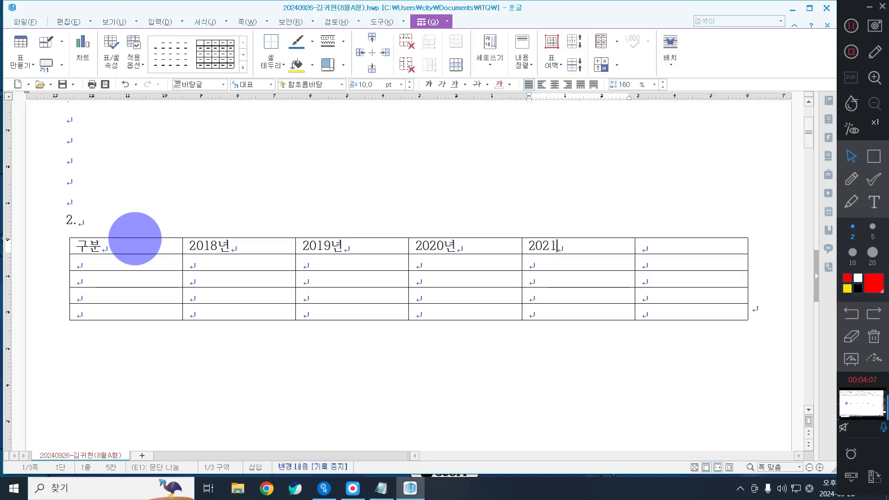
text(년)
key(Tab)
text(합ㄱ)
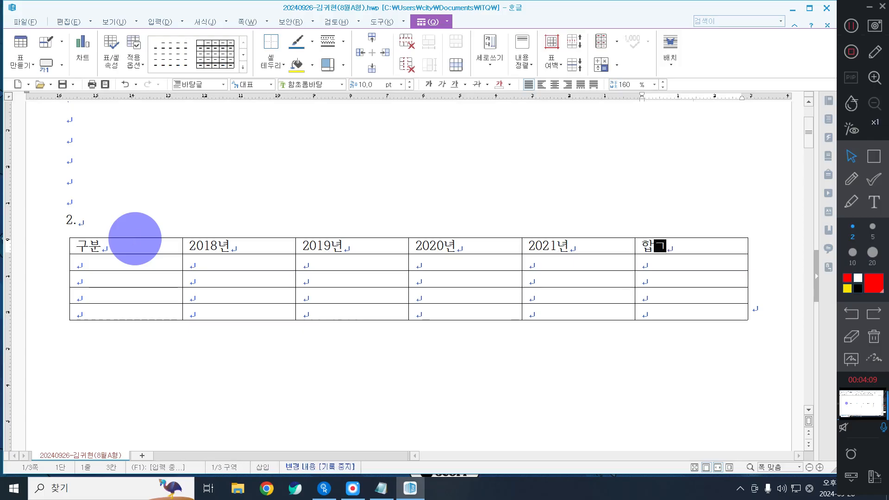
text(ㅖ)
Step: List 미국, 한국, 일본 and 중국 down the first column
key(Tab)
key(Tab)
key(shift+Tab)
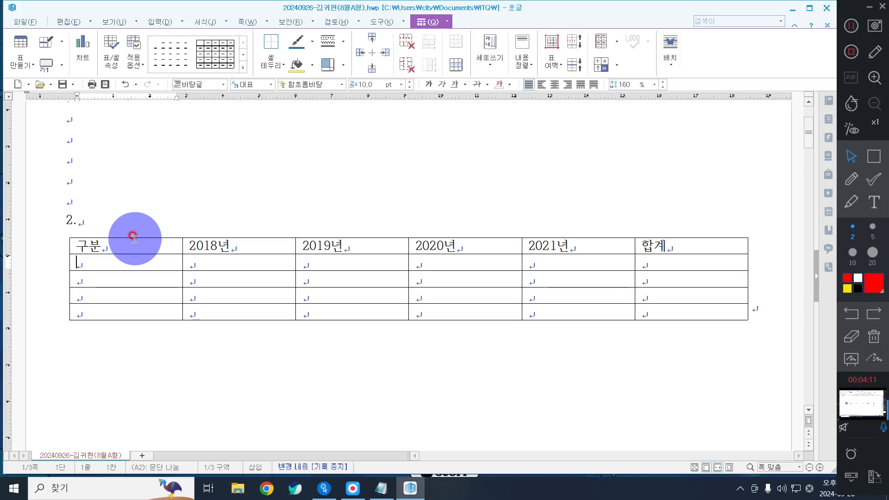
text(미국)
key(Down)
text(한국)
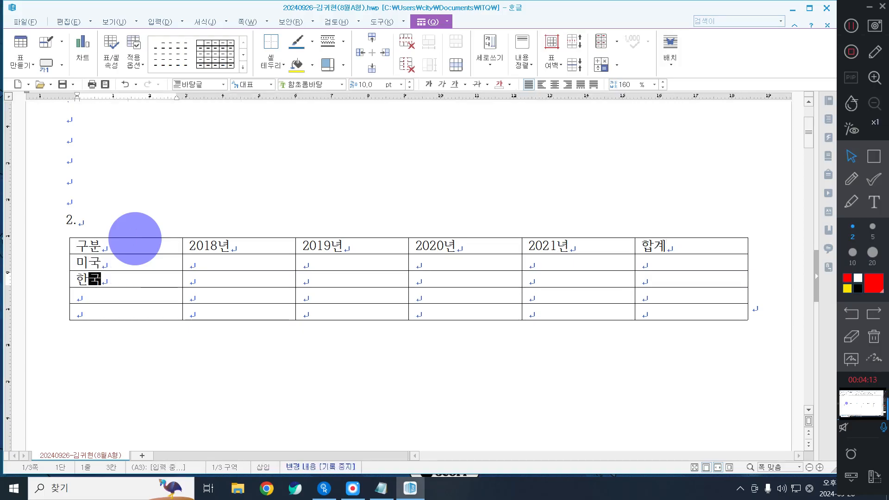
key(Down)
text(일본)
key(Down)
text(중)
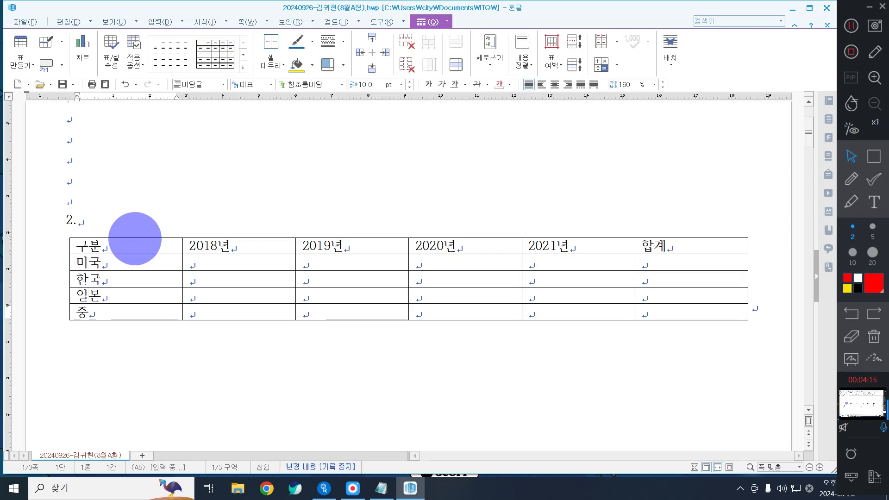
text(국)
key(Tab)
key(Up)
key(Up)
key(Up)
Step: Enter 100 for each year in the 미국 row
text(10)
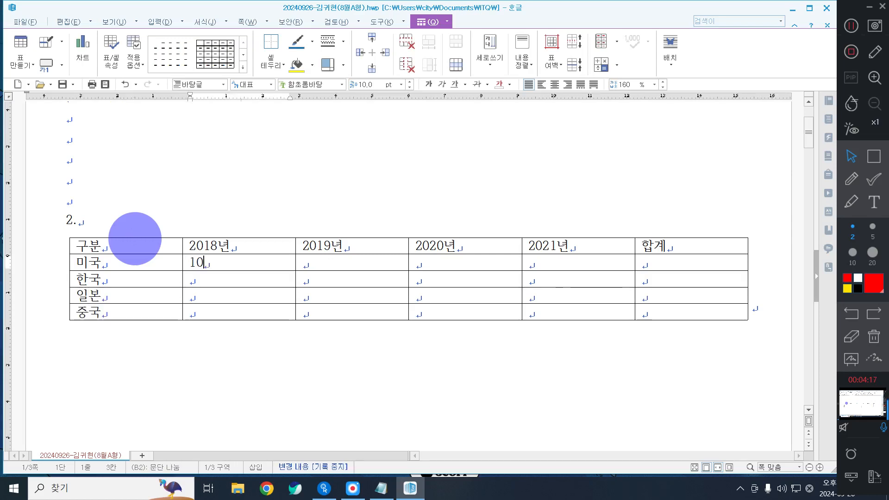
text(0)
key(Tab)
text(100)
key(Tab)
text(10)
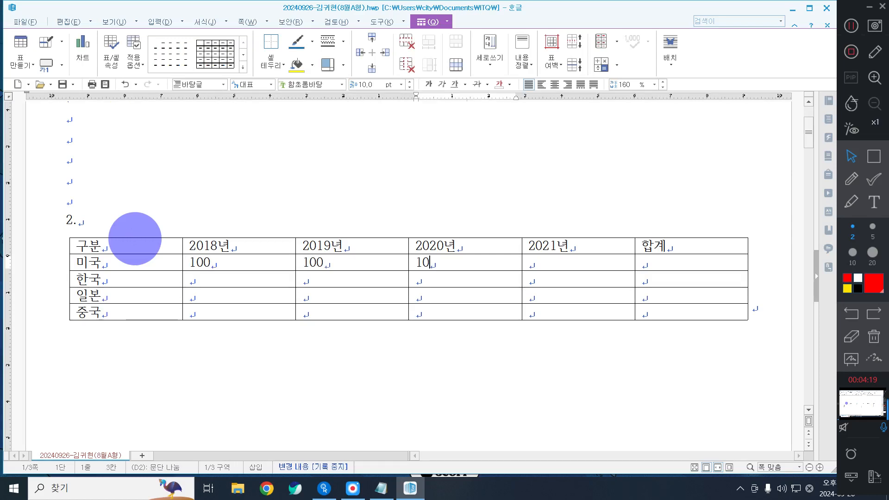
text(0)
key(Tab)
text(10)
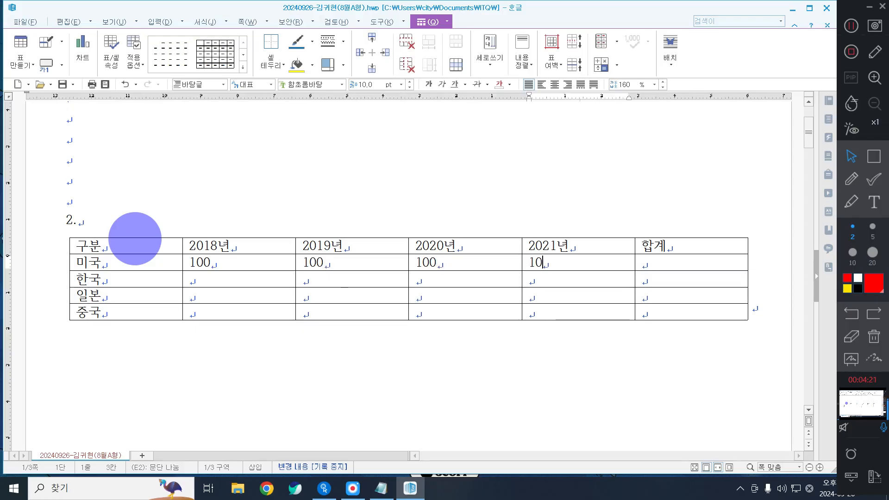
text(0)
Step: Enter the 한국 row values 81, 87, 87 and 89
key(Tab)
key(Tab)
key(Tab)
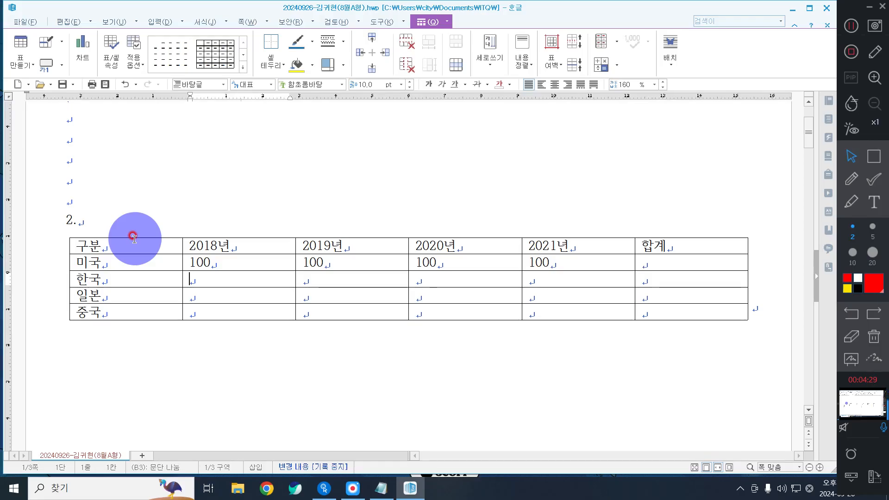
text(81 )
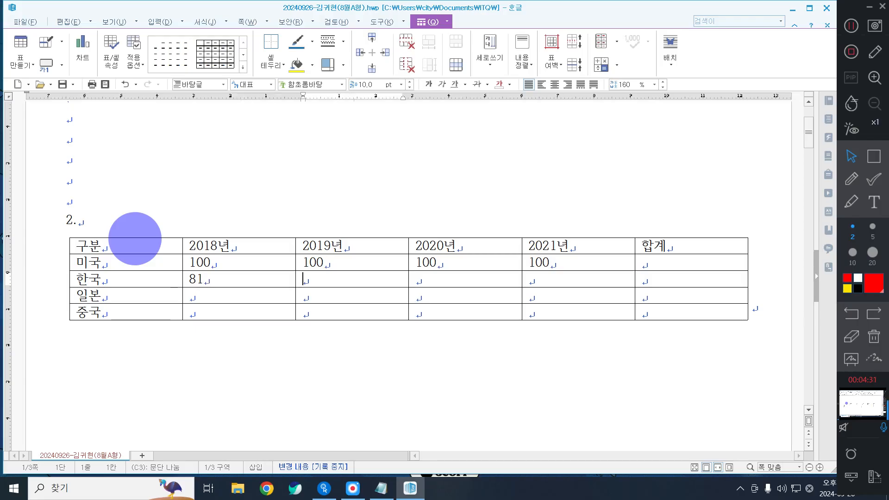
text(87)
key(Tab)
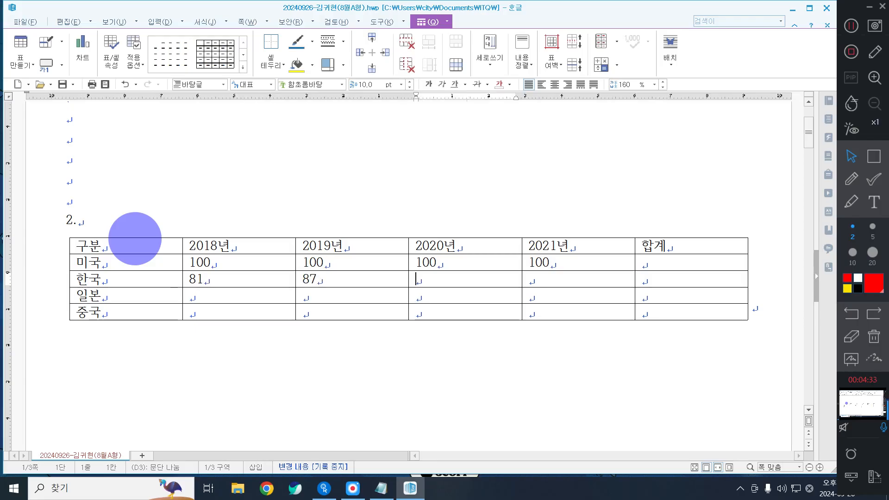
text(87)
key(Tab)
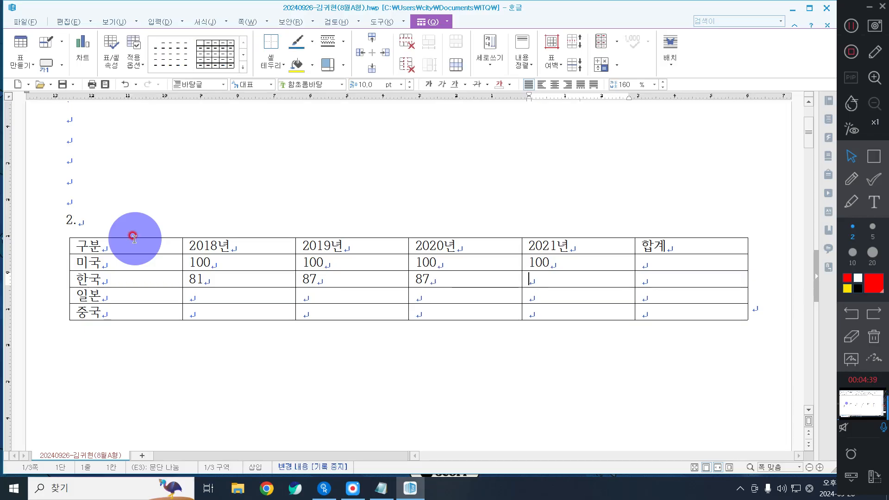
text(8)
key(Tab)
key(Tab)
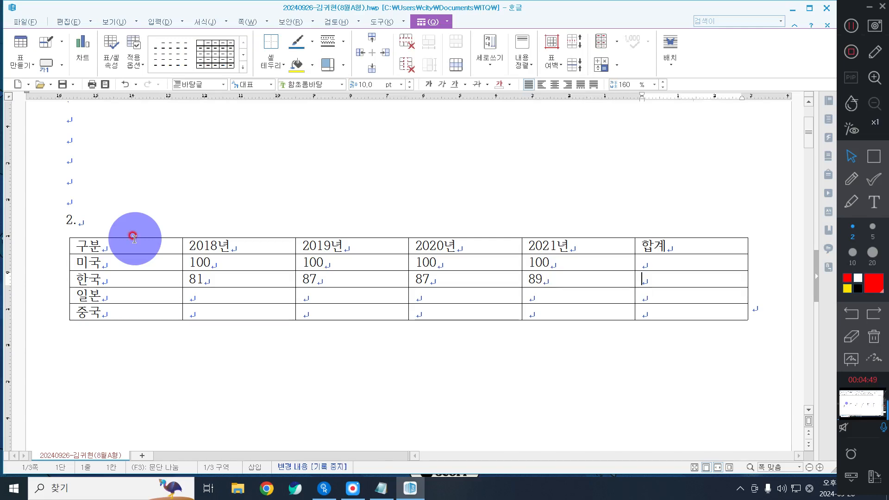
Step: Enter the 일본 row values 86, 88, 87 and 86, fixing a mistyped last value
key(Tab)
text(86)
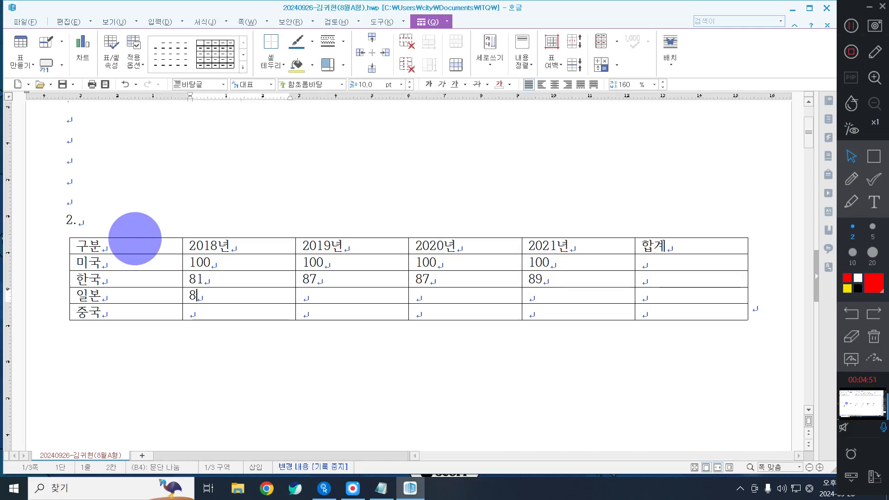
key(Tab)
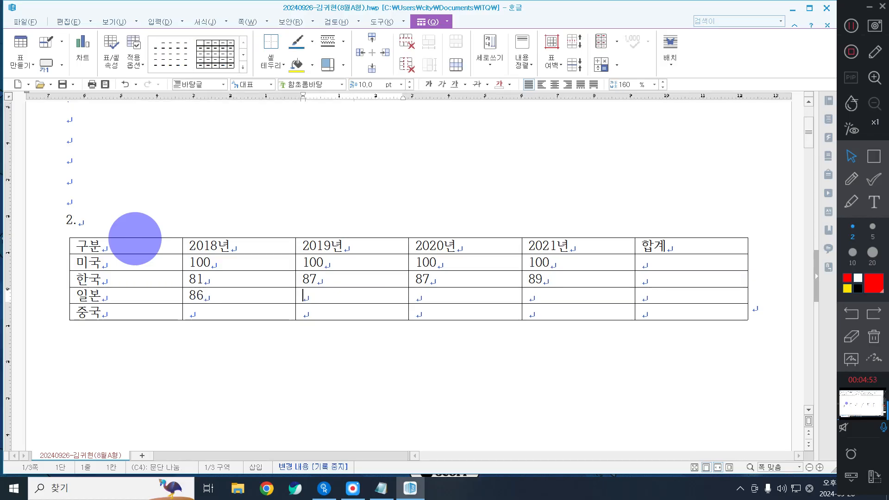
text(88)
key(Tab)
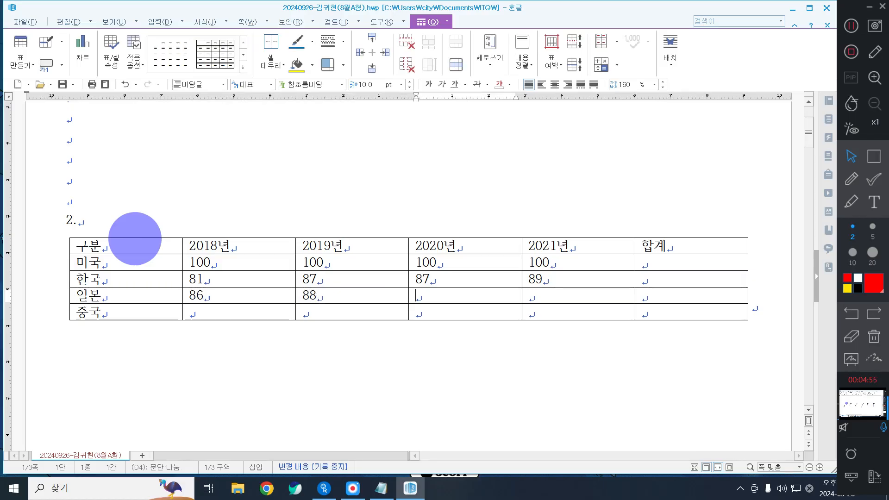
text(87)
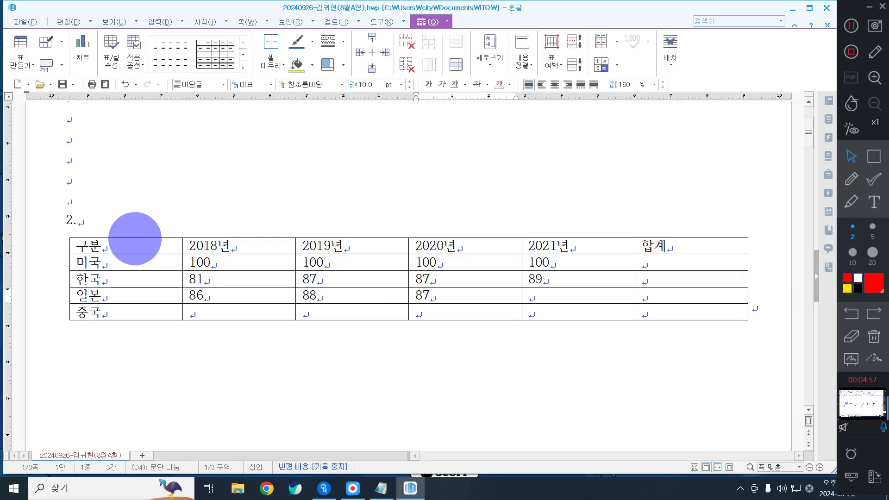
key(Tab)
text(87)
key(Tab)
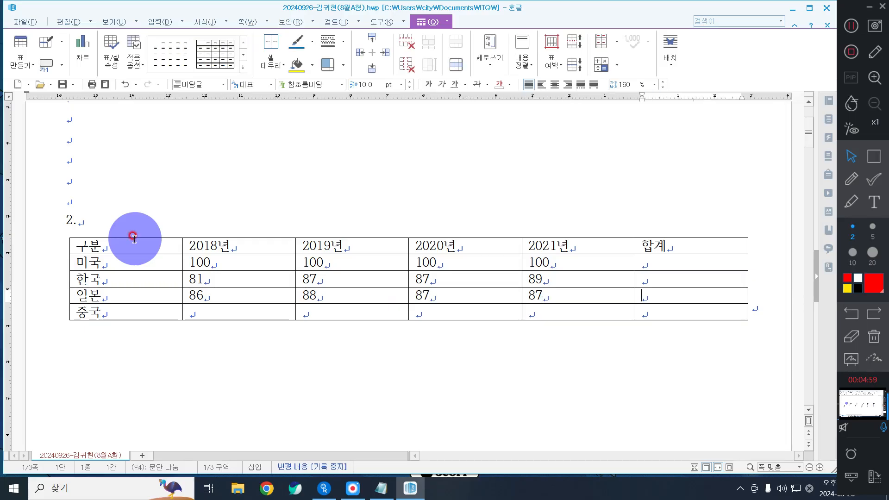
key(Left)
key(BackSpace)
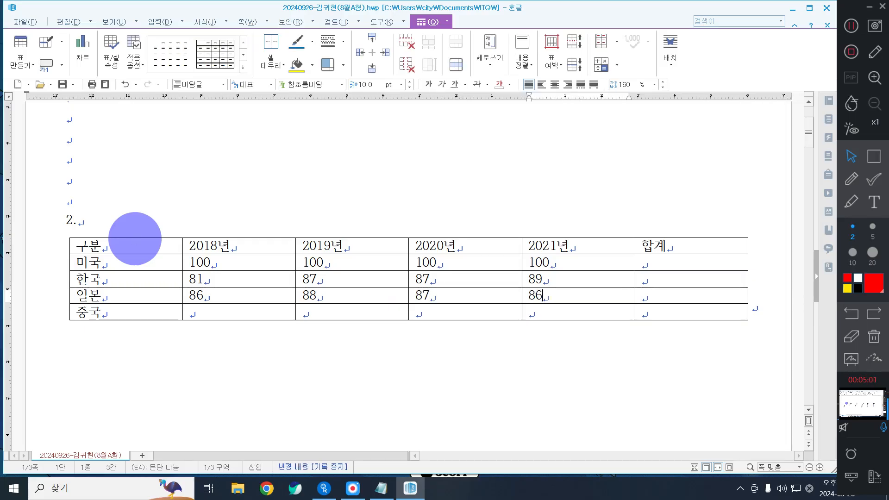
Step: Enter the 중국 row values 90, 92, 93 and 93
key(Tab)
key(Tab)
key(Tab)
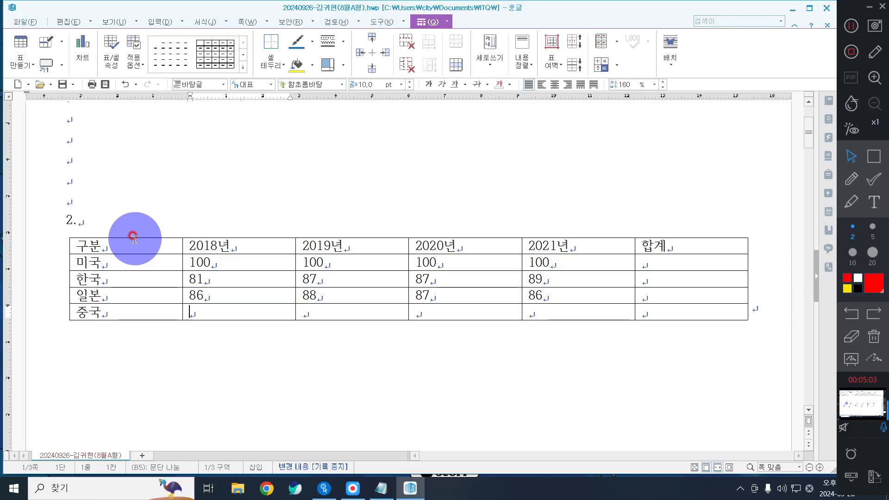
text(90)
key(Tab)
text(9)
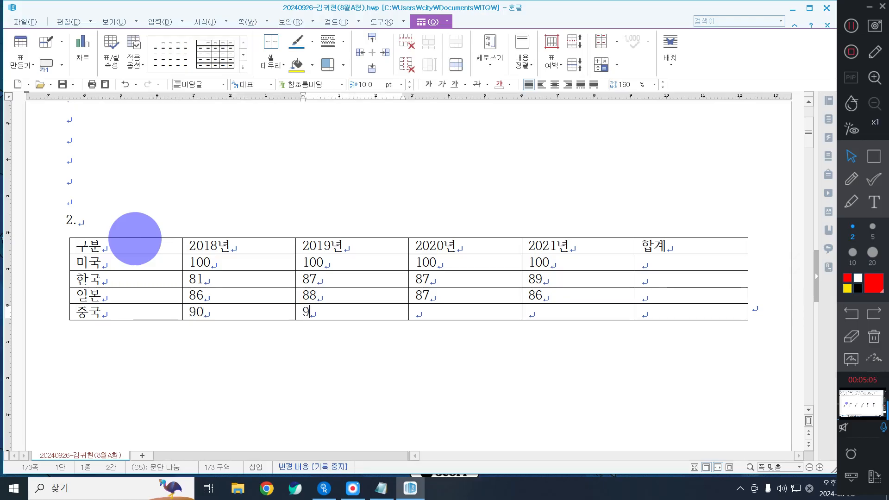
text(2)
key(Tab)
text(93)
key(Tab)
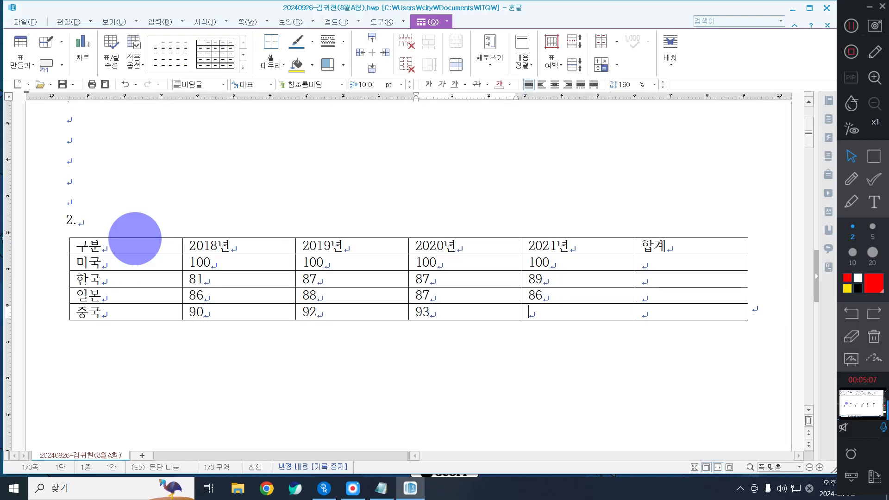
text(93)
key(Tab)
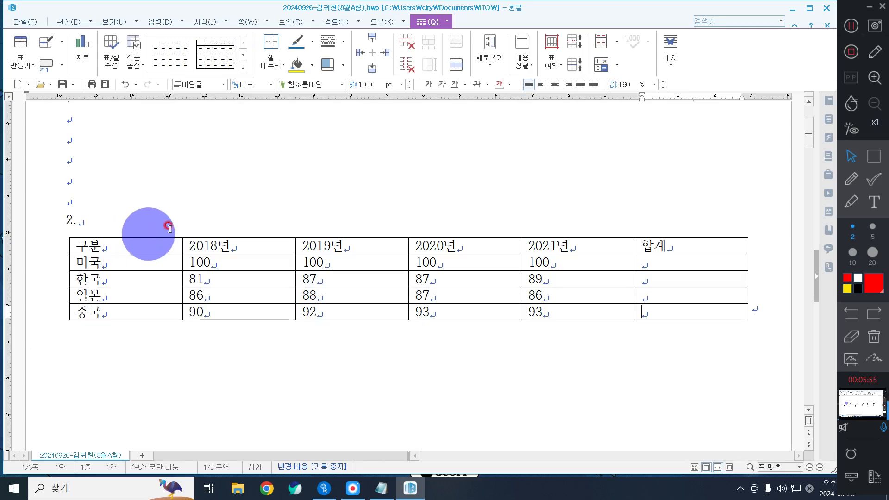
Step: Select every cell of the table and make all its rows taller
drag(129, 240, 692, 312)
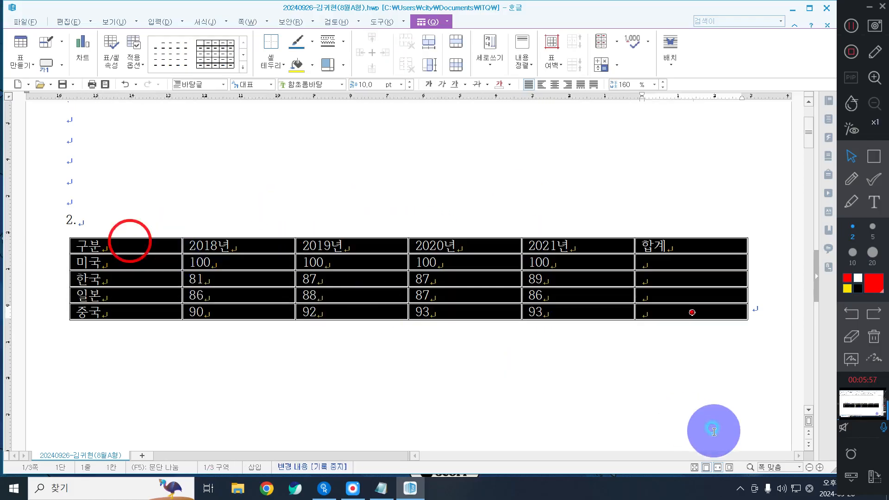
click(539, 397)
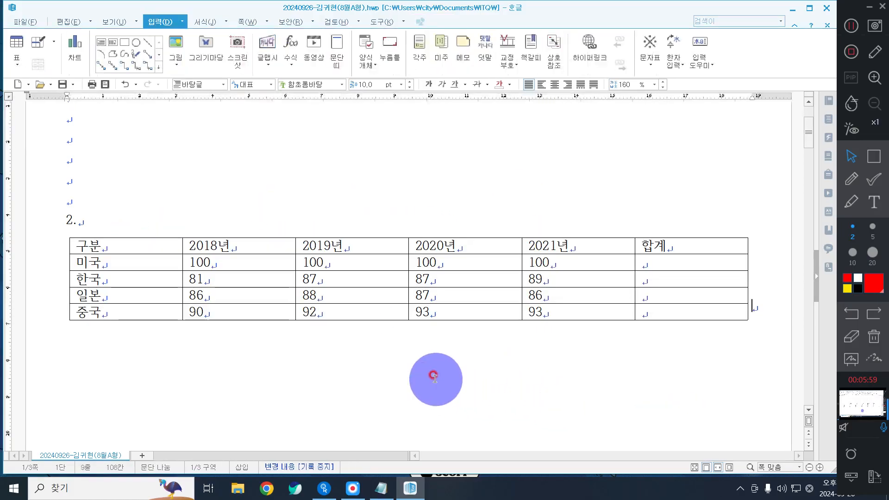
drag(139, 242, 692, 312)
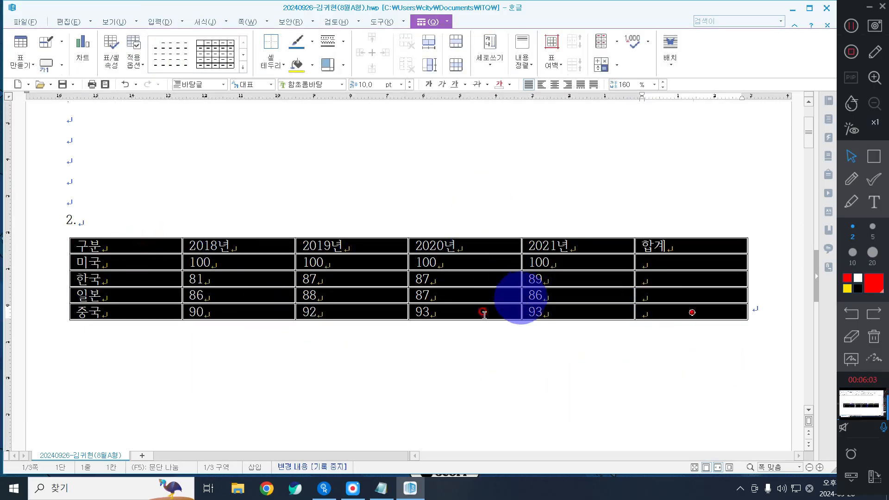
key(ctrl+Down)
key(ctrl+Down)
key(ctrl+Down)
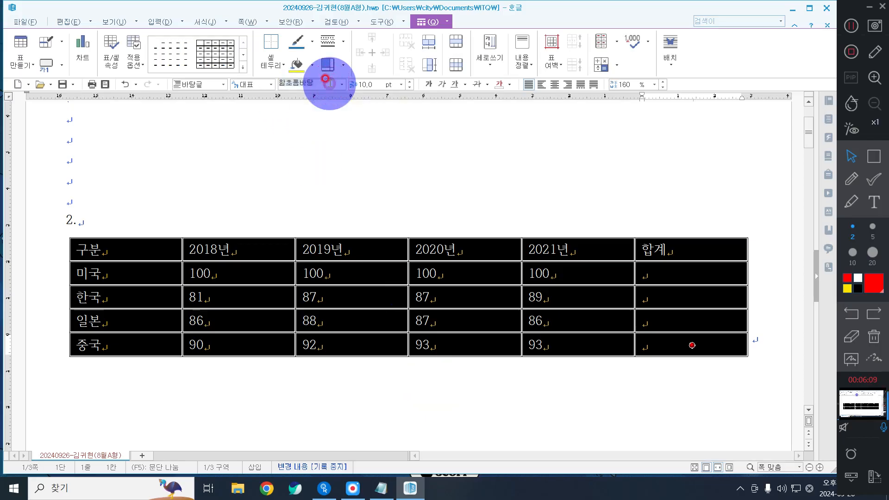
Step: Set the table's text in the 돋움 font
click(327, 82)
click(341, 85)
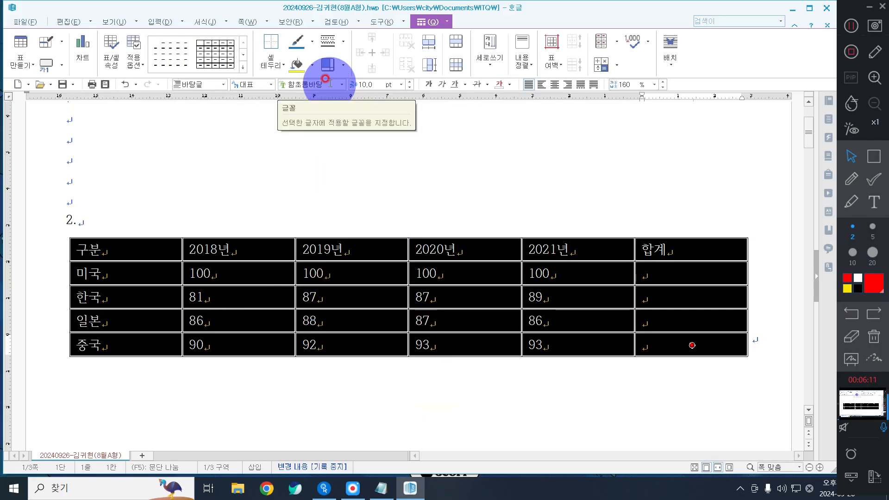
click(343, 85)
click(344, 86)
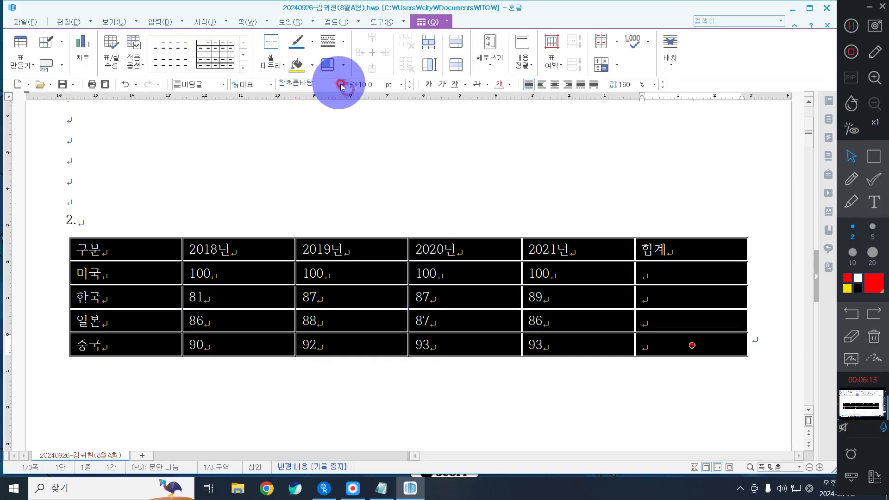
click(343, 84)
click(248, 100)
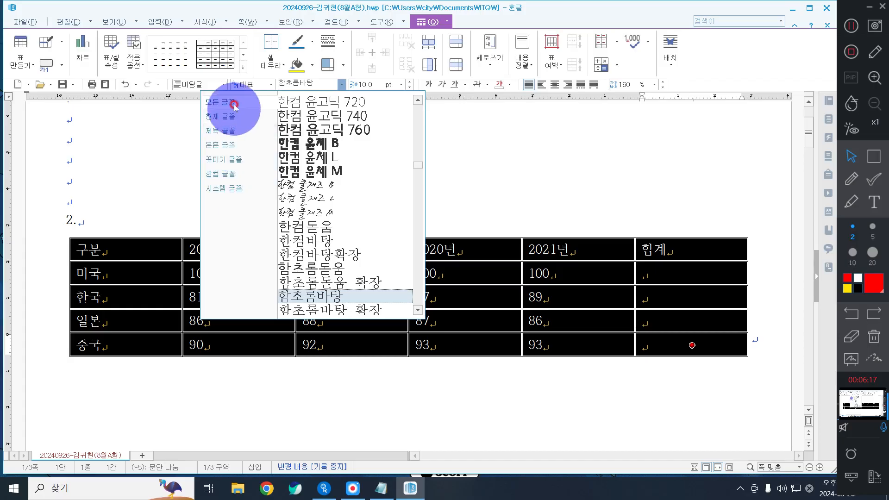
click(319, 84)
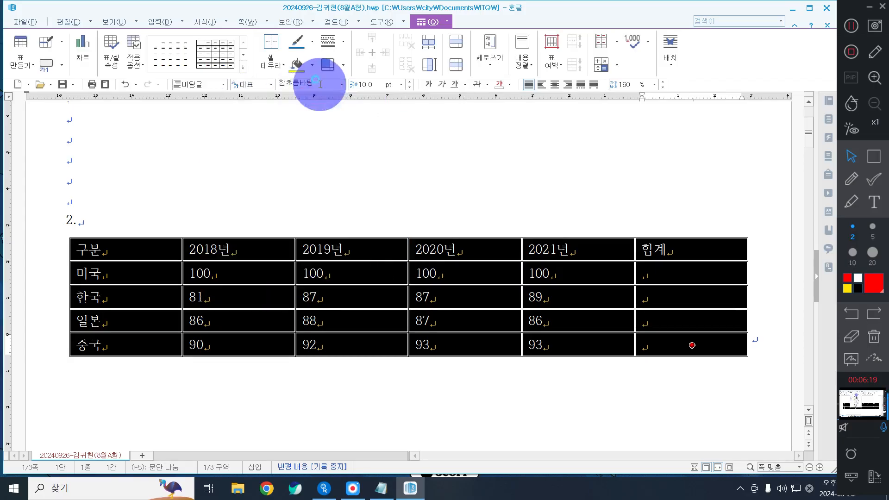
text(돋움)
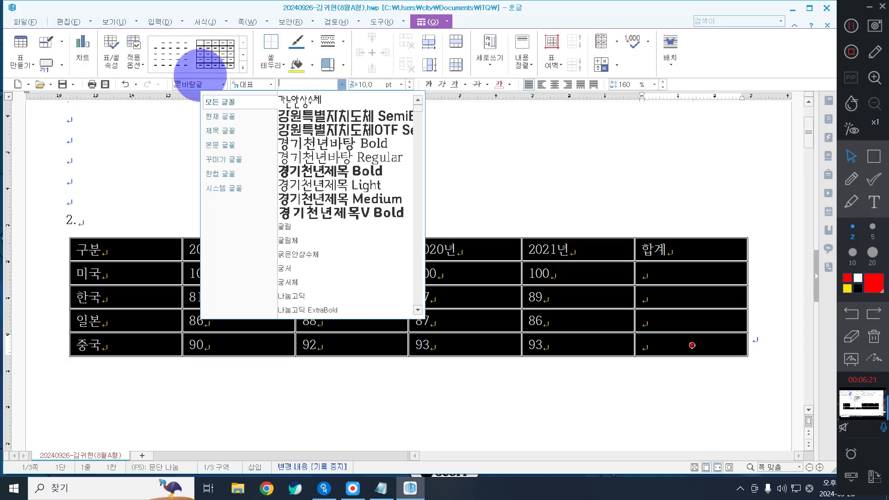
key(Return)
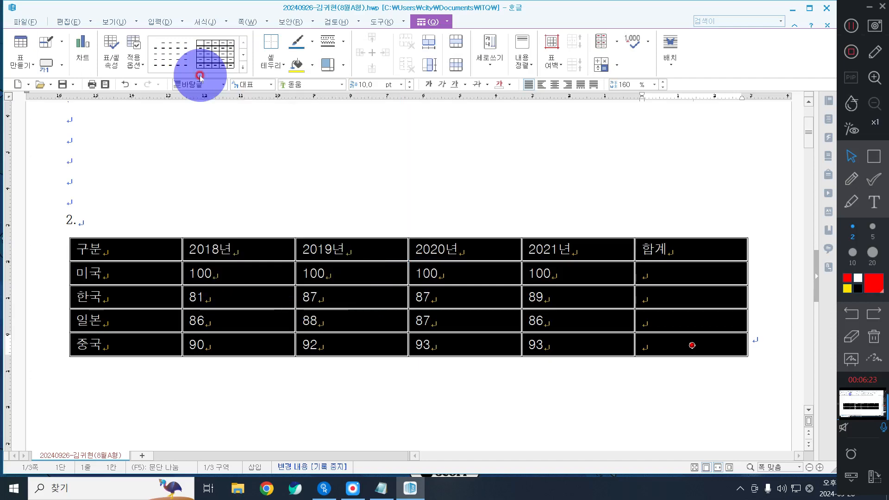
Step: Center the contents of every table cell
click(555, 85)
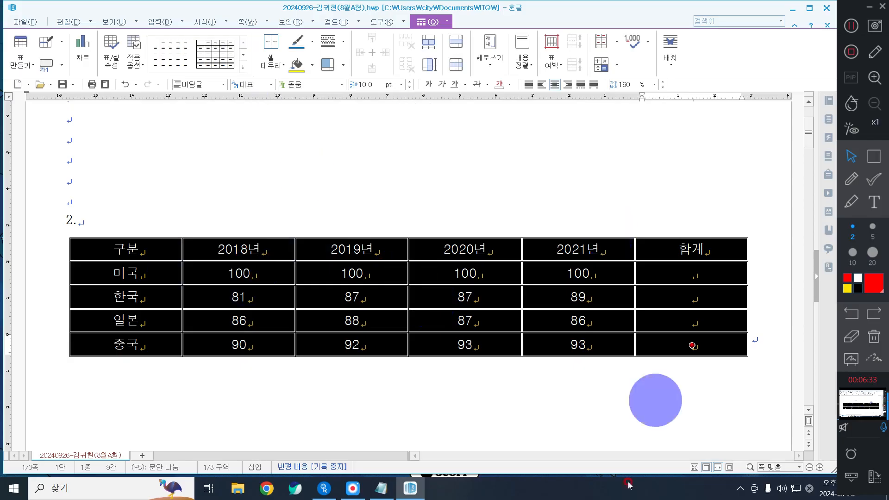
click(427, 24)
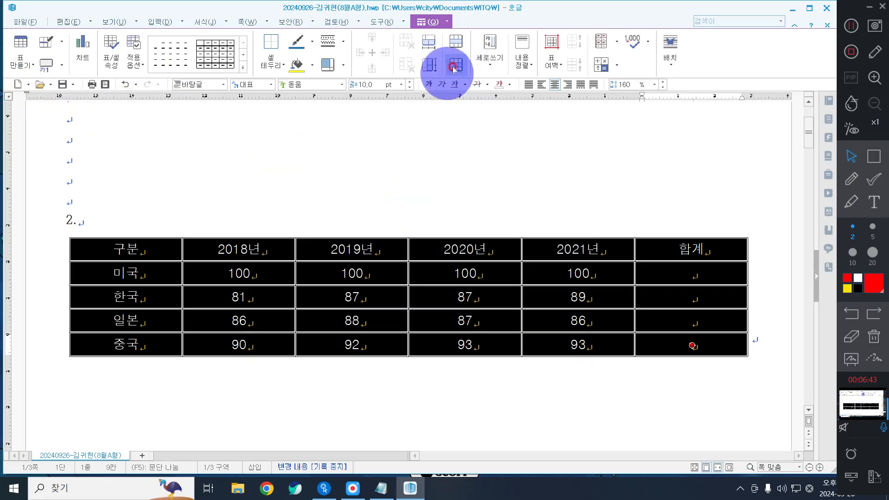
click(518, 182)
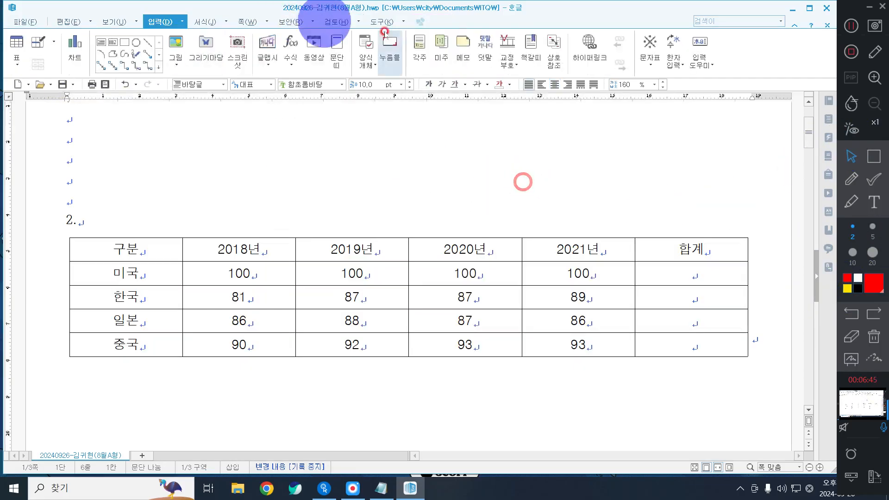
scroll(316, 298, down, 2)
scroll(314, 287, up, 2)
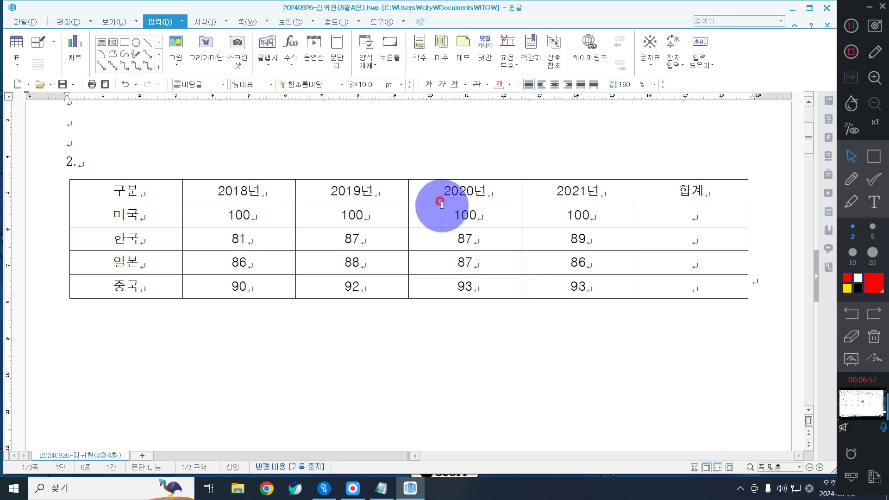
click(447, 191)
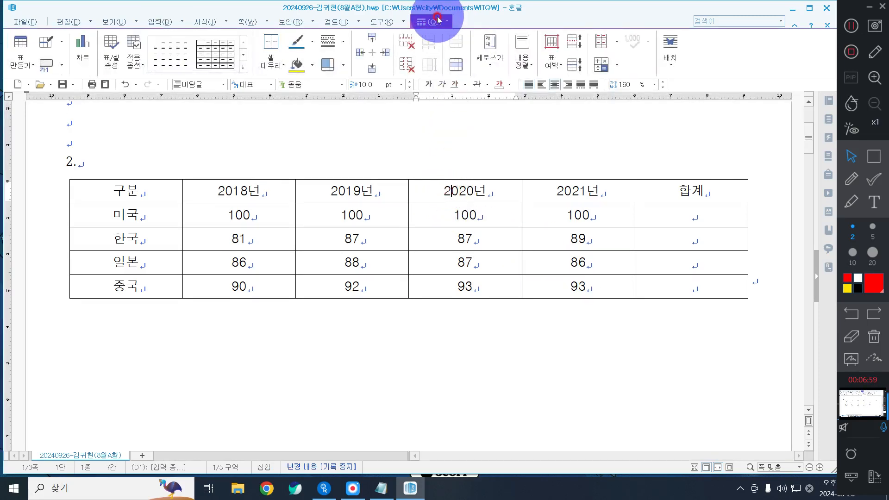
click(242, 151)
click(124, 42)
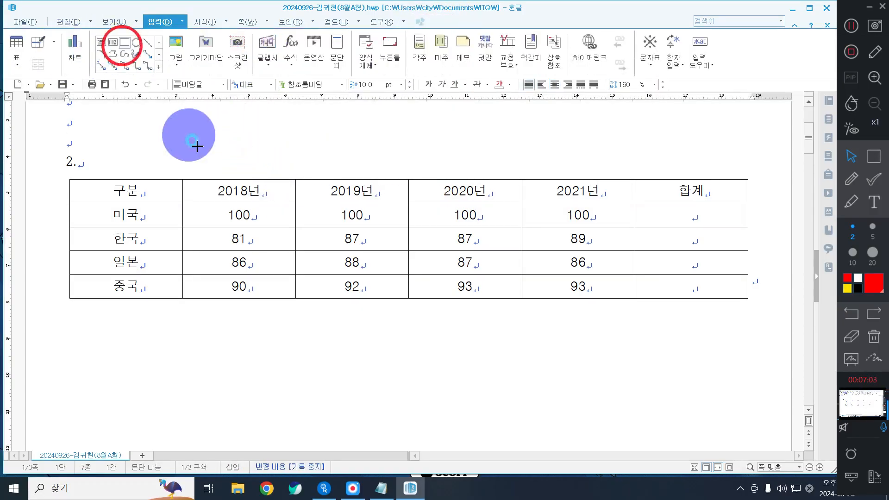
click(191, 135)
click(229, 169)
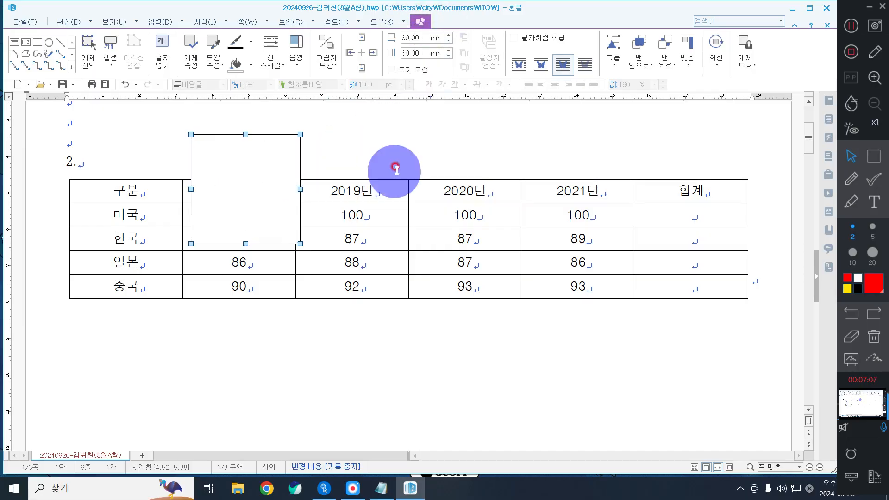
click(382, 148)
click(286, 148)
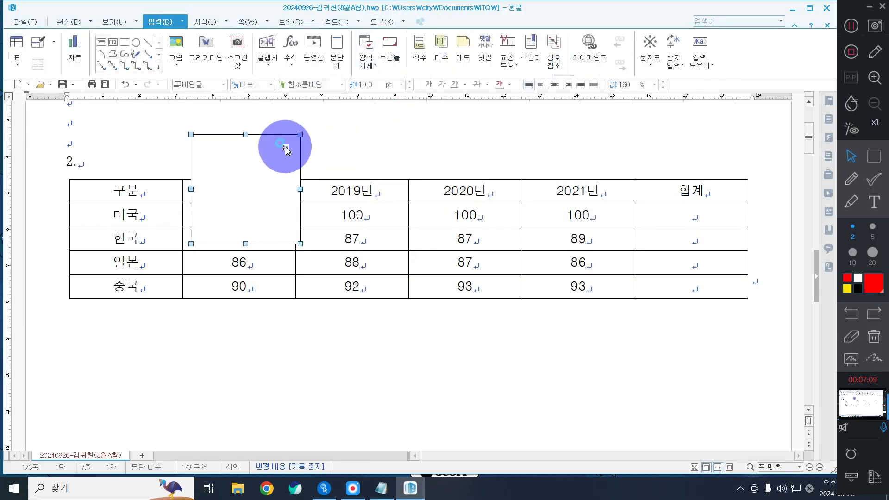
key(Delete)
drag(163, 217, 691, 265)
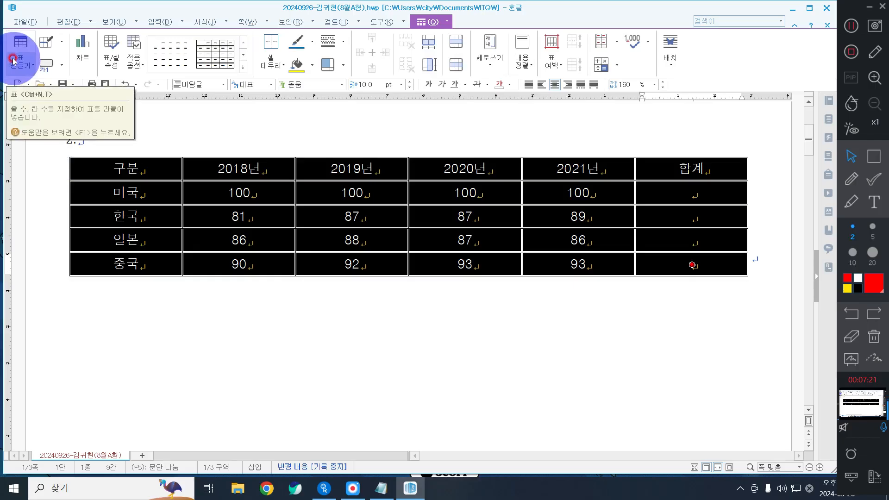
Step: Insert a caption above the table and select its default '표 1' text
click(62, 65)
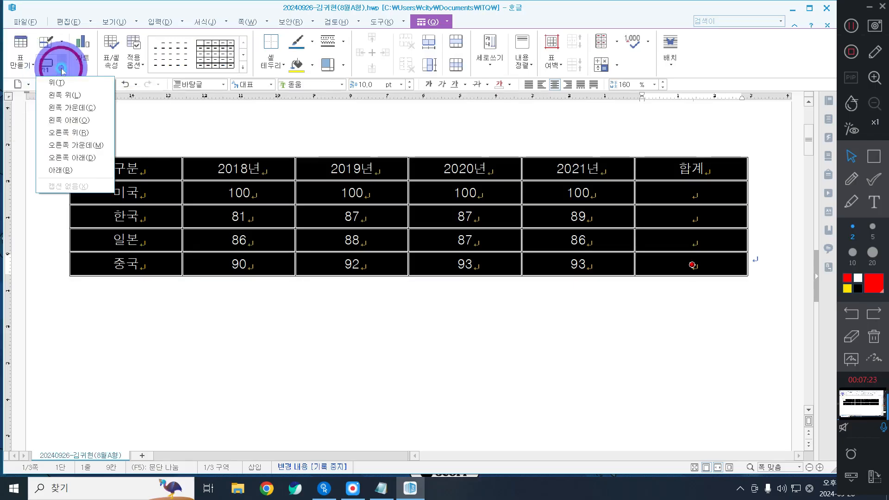
click(64, 82)
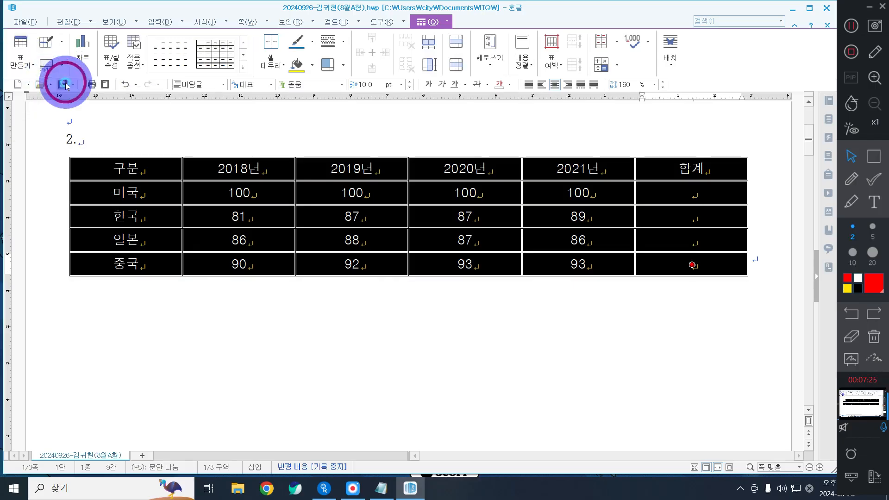
click(164, 216)
triple_click(107, 163)
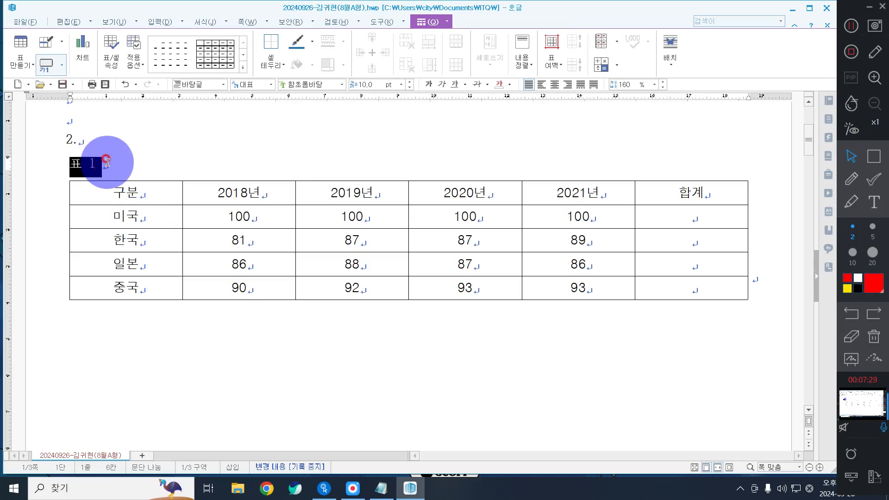
Step: Type the caption text 주요국의 AI분야 총괄 기술수준 추이(단위 : 점)
text(주요국의)
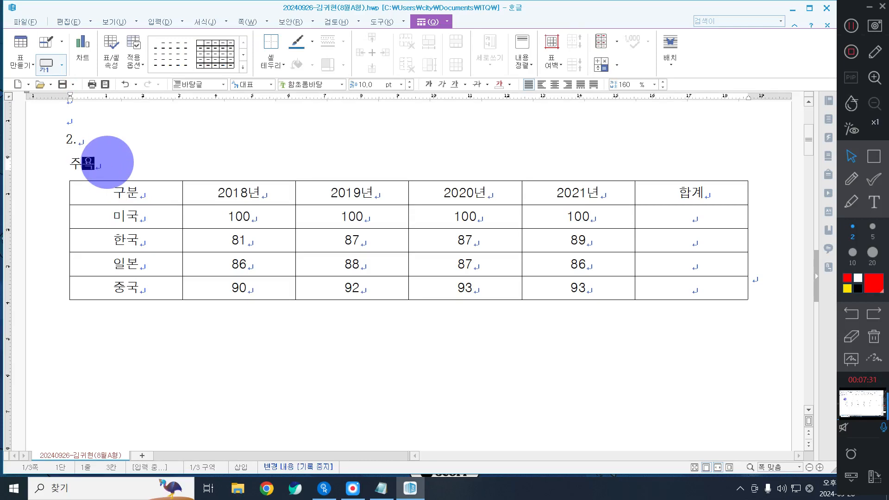
key(BackSpace)
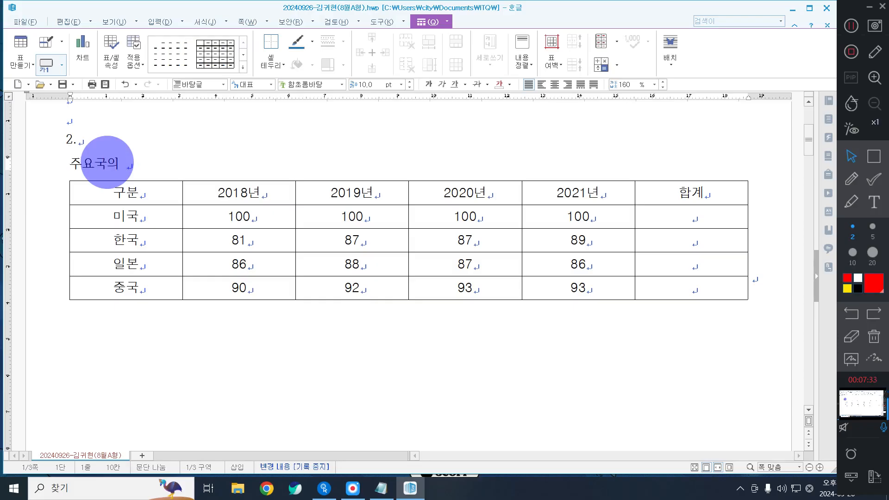
text(ㅁ)
key(BackSpace)
key(Hangul)
text(AI)
key(Hangul)
text(분야 총과)
text(ㄹ 기술수준 주)
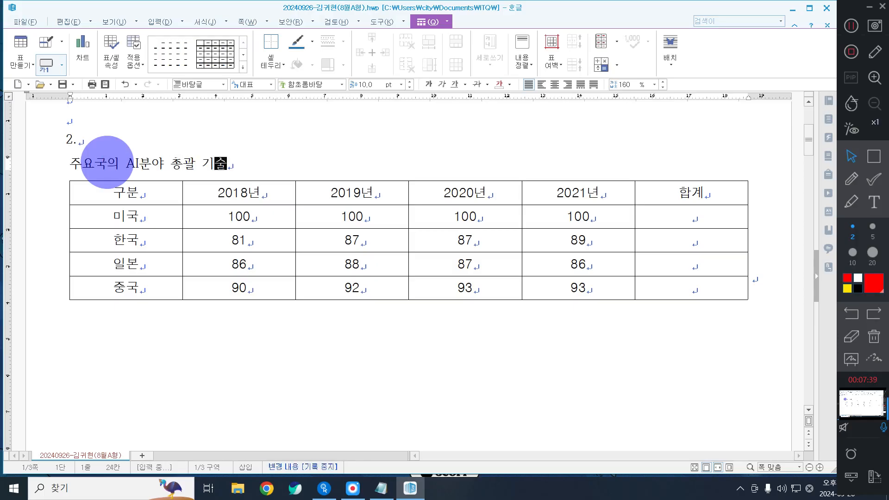
text(이(단위)
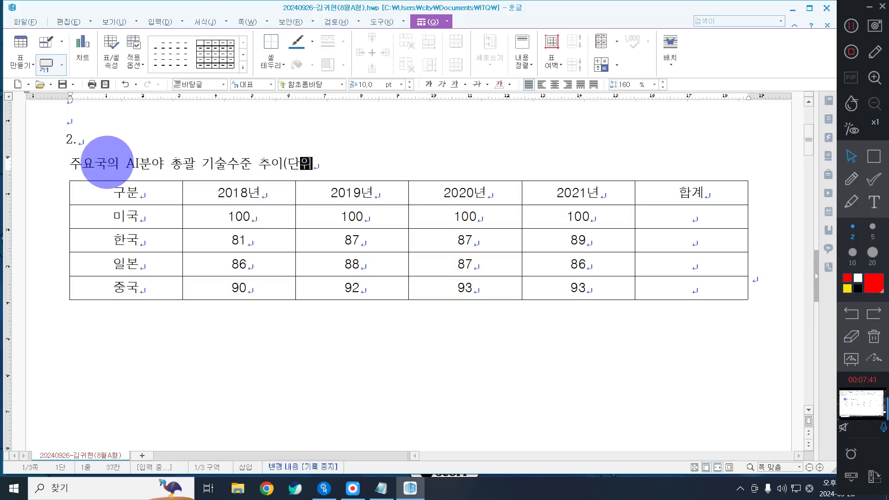
text( : 점))
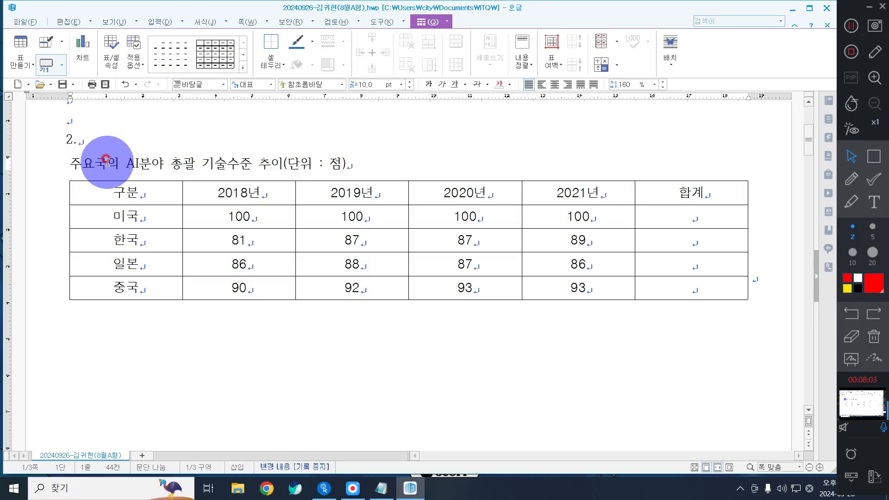
Step: Change the caption line's font to 돋움 and right-align it above the table
triple_click(107, 161)
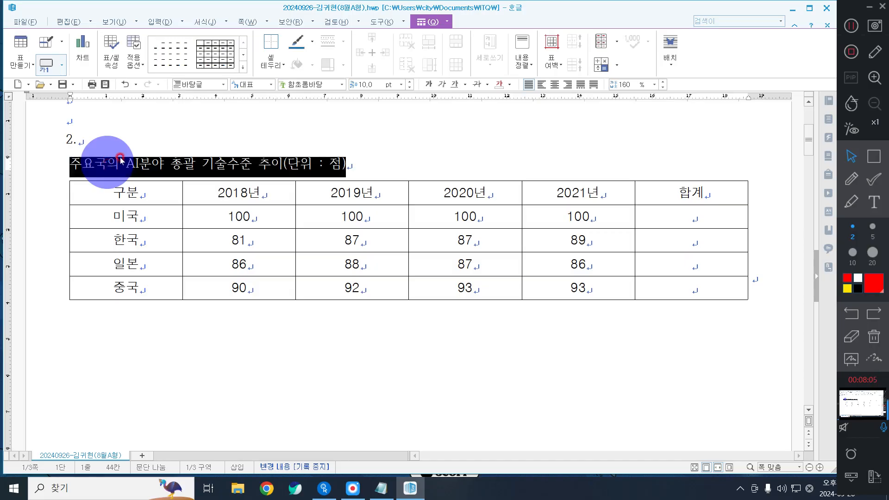
click(297, 84)
click(293, 84)
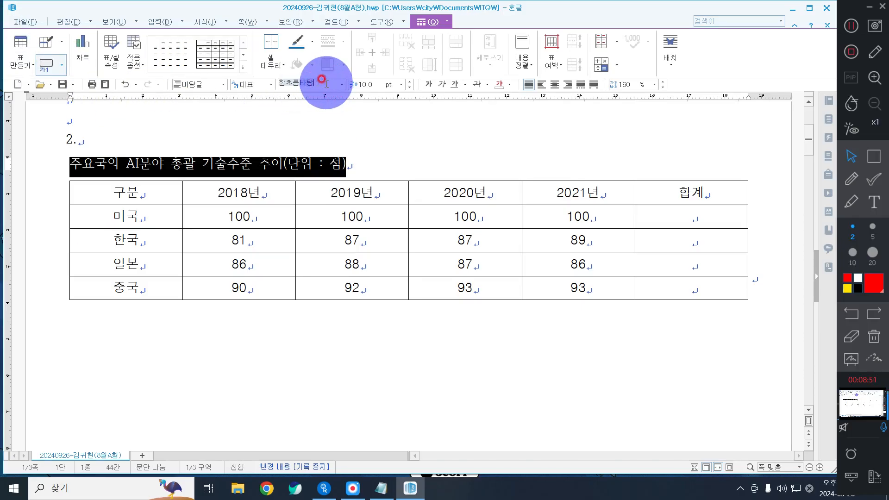
text(돋움)
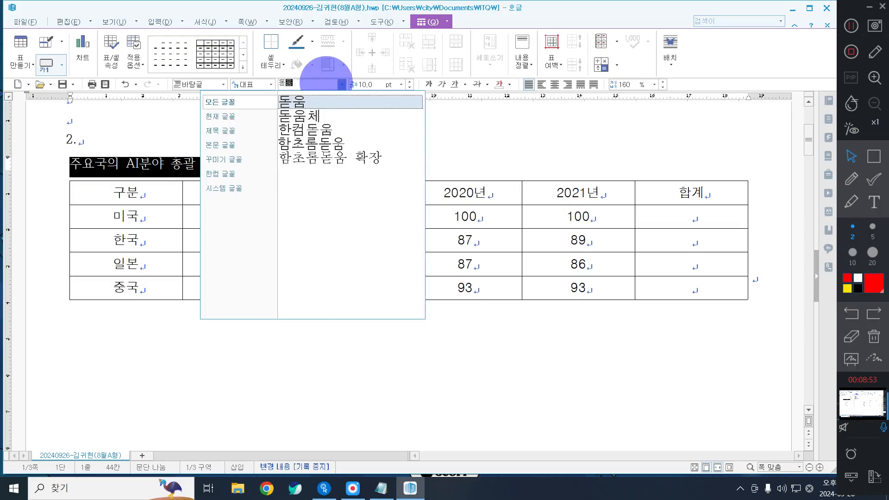
key(Return)
click(567, 85)
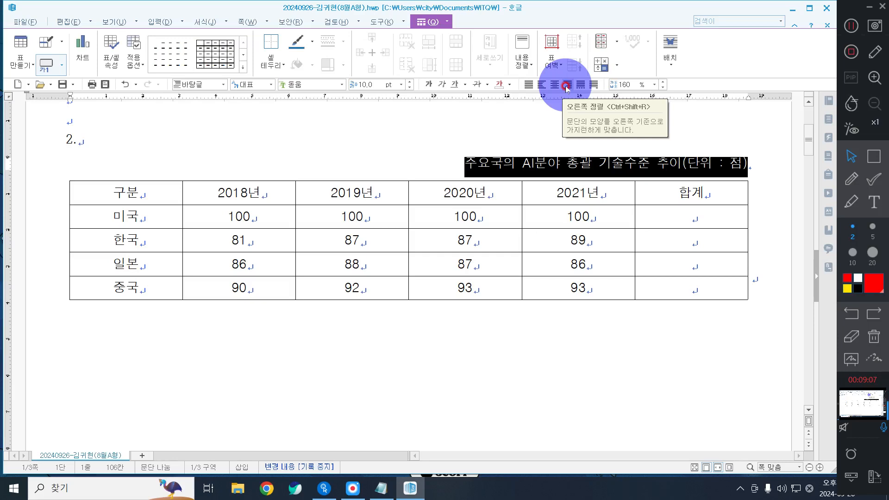
click(565, 86)
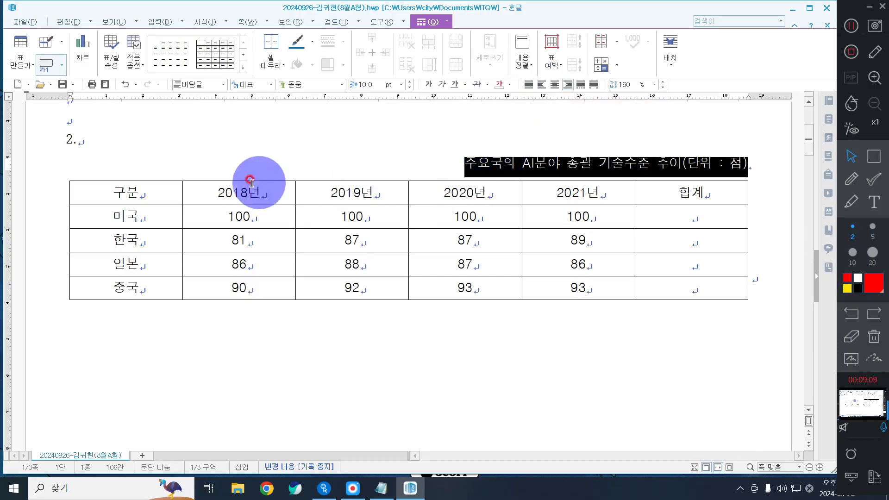
Step: Right-align the figures in the cells from 2018년/미국 to 합계/중국
drag(222, 210, 691, 288)
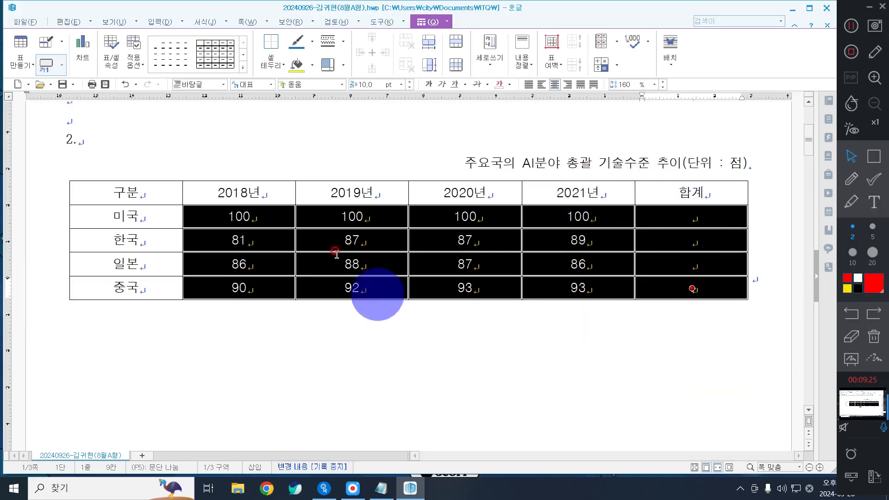
click(569, 85)
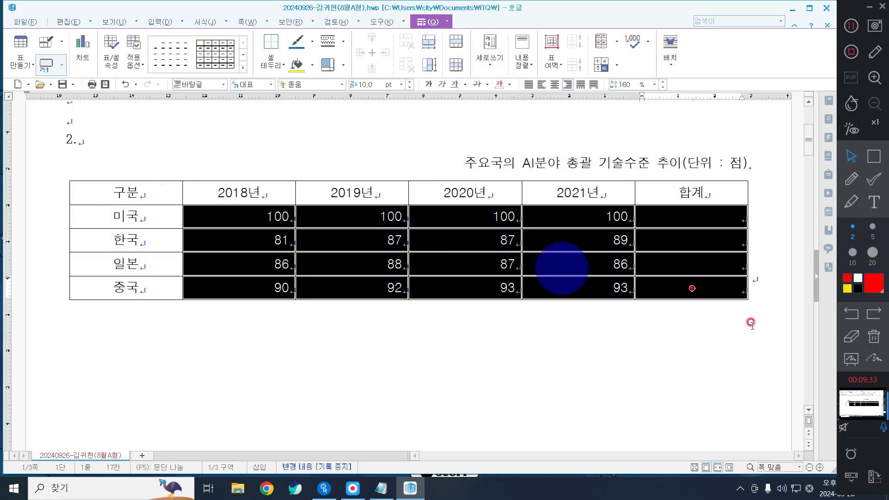
drag(139, 190, 726, 364)
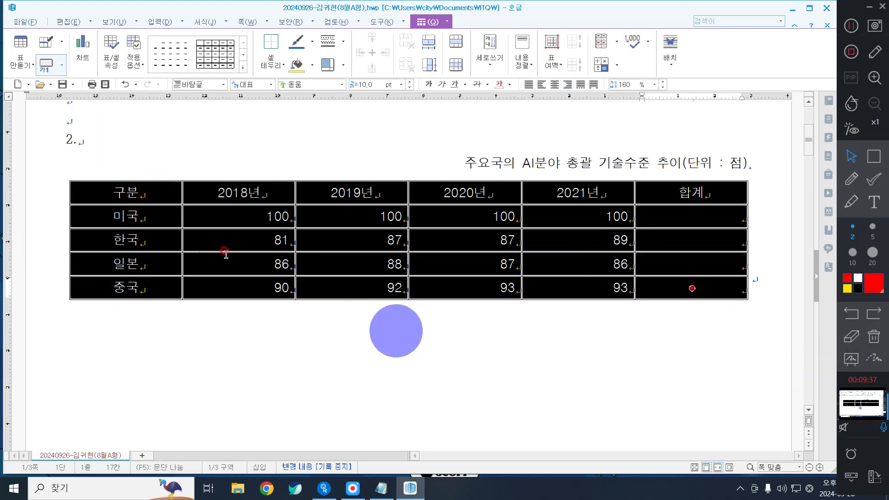
drag(149, 193, 579, 264)
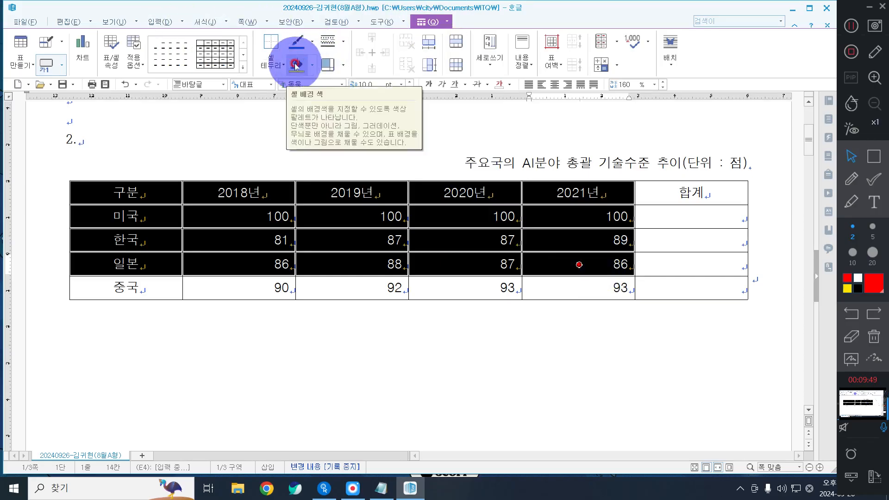
Step: Fill the selected cells from 구분 through 일본/2021년 with yellow
click(312, 64)
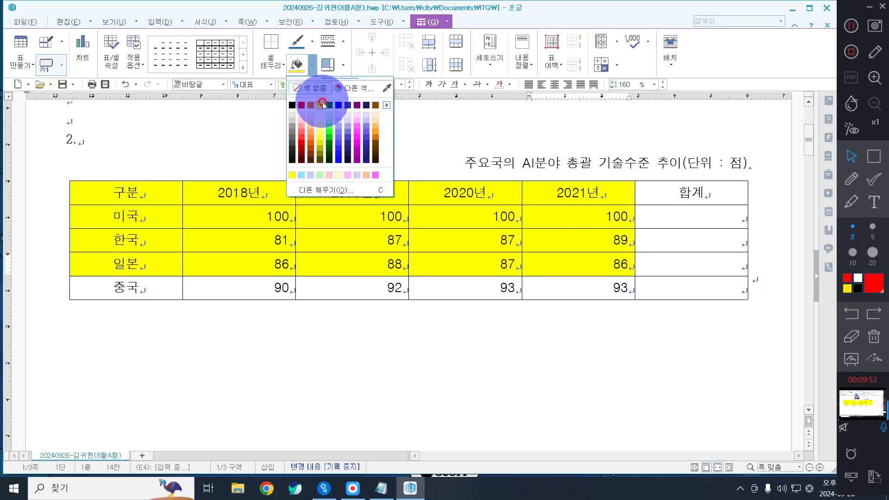
click(339, 105)
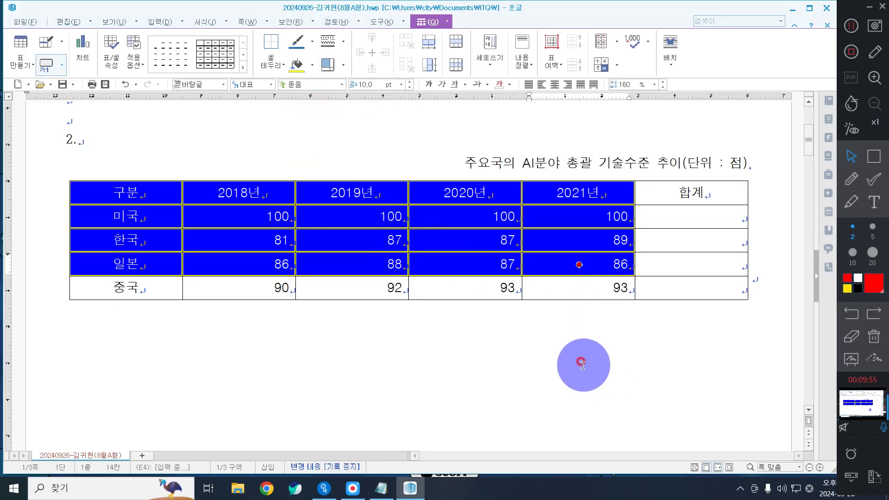
drag(258, 217, 676, 266)
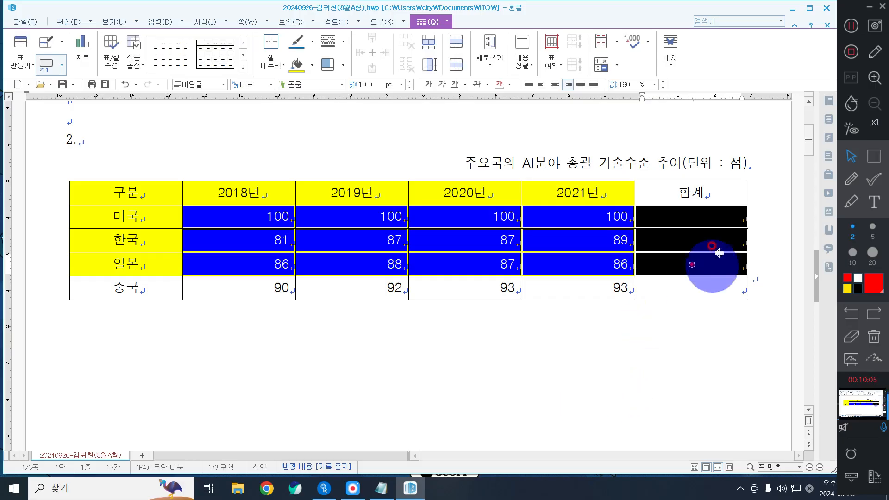
click(874, 160)
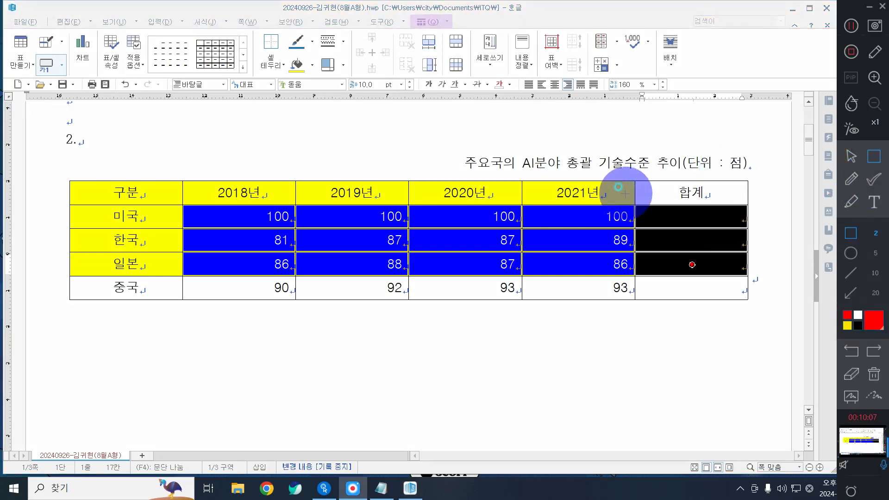
drag(625, 193, 761, 278)
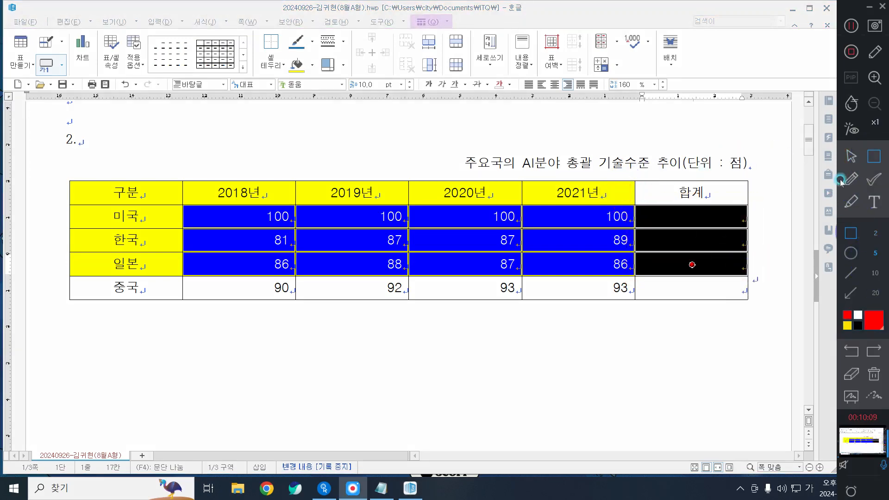
click(850, 156)
drag(254, 216, 685, 262)
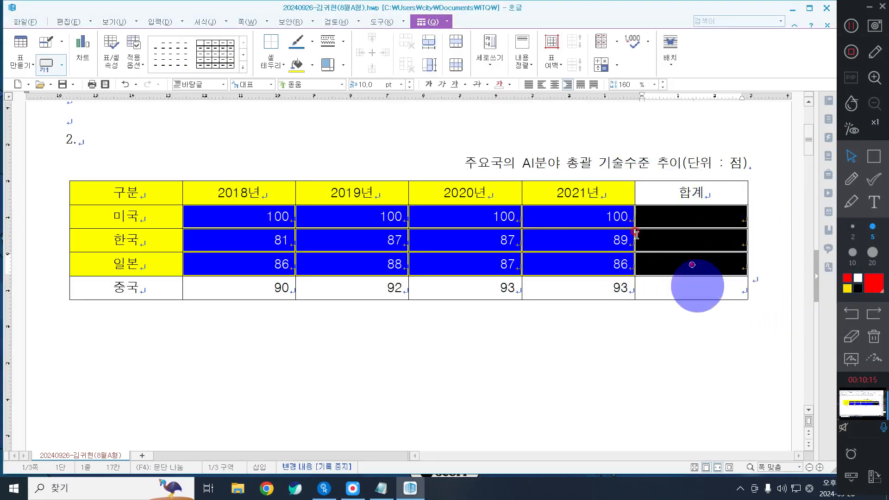
Step: Apply block sum so 합계 shows 400 for 미국, 344 for 한국, 347 for 일본
right_click(309, 132)
mouse_move(358, 366)
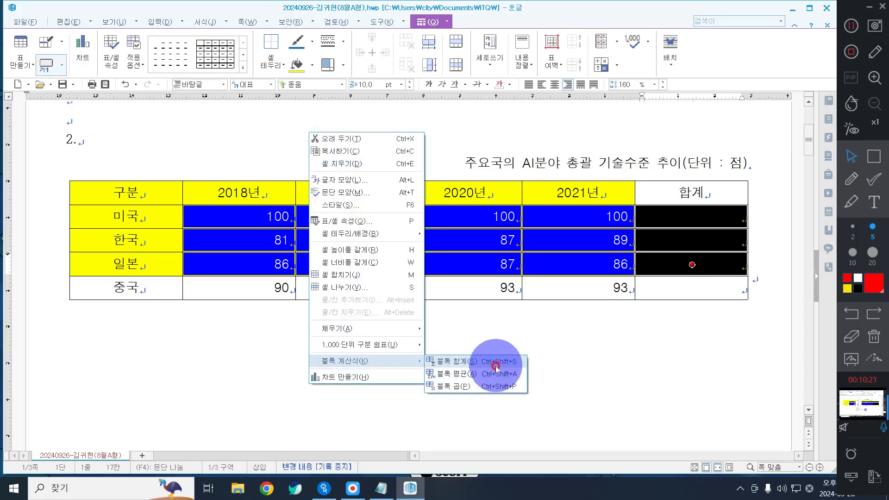
click(496, 362)
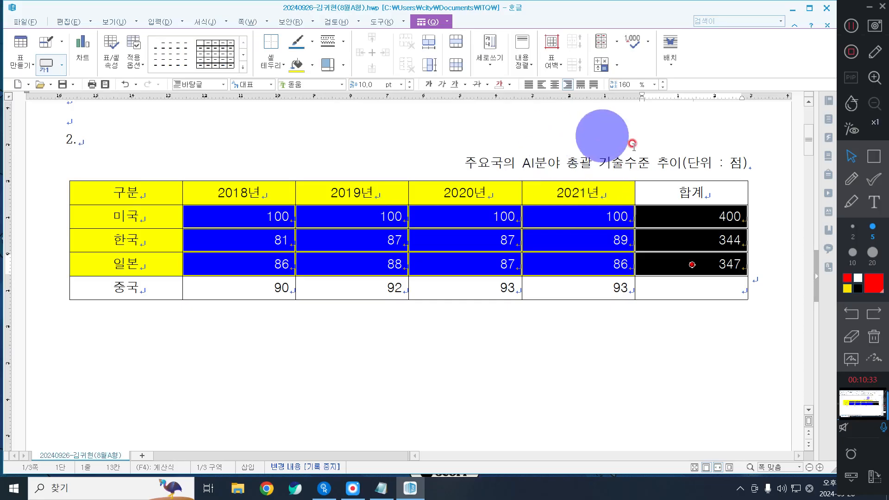
drag(149, 194, 726, 327)
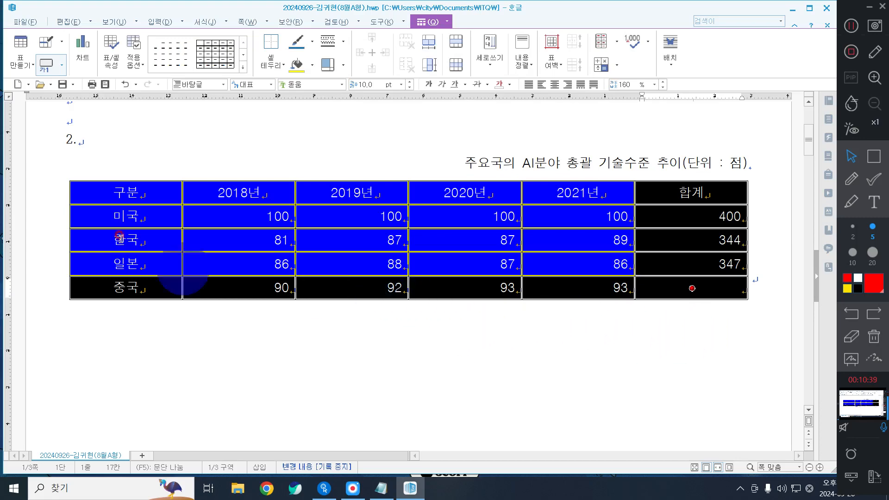
Step: Apply a 0.5 mm double-line outside border to all selected table cells
drag(161, 193, 739, 332)
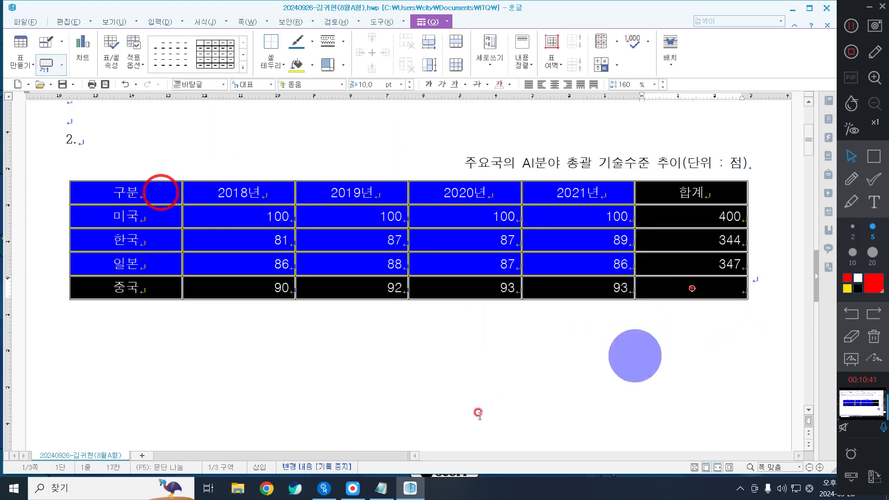
right_click(335, 141)
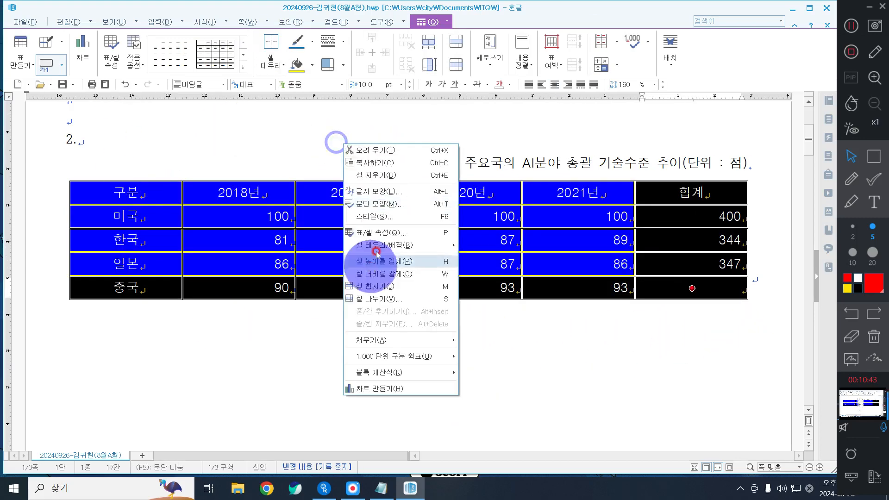
mouse_move(384, 245)
click(507, 247)
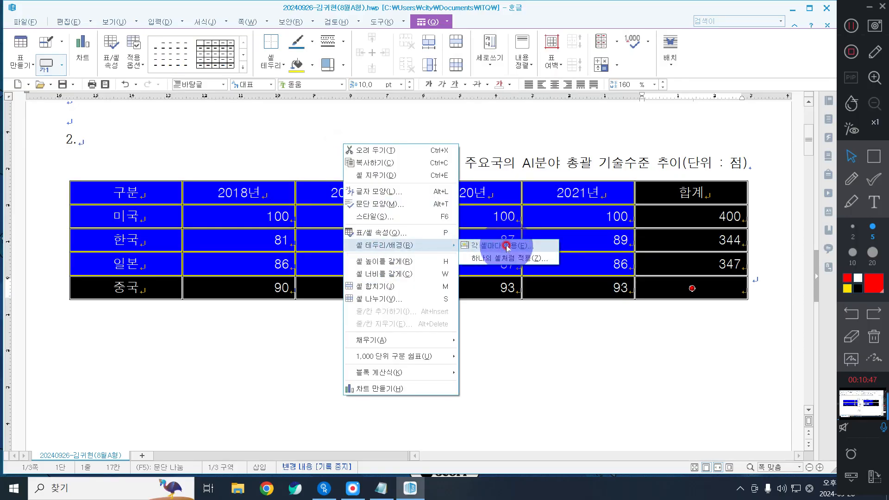
click(366, 147)
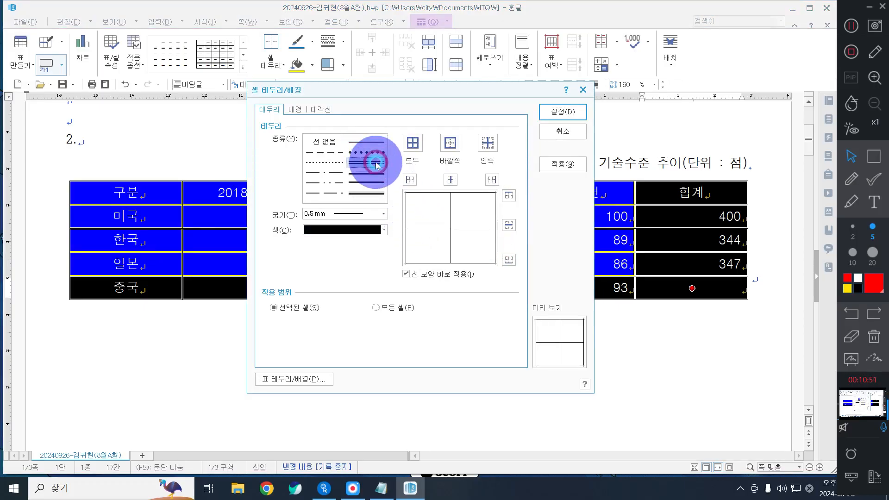
click(449, 142)
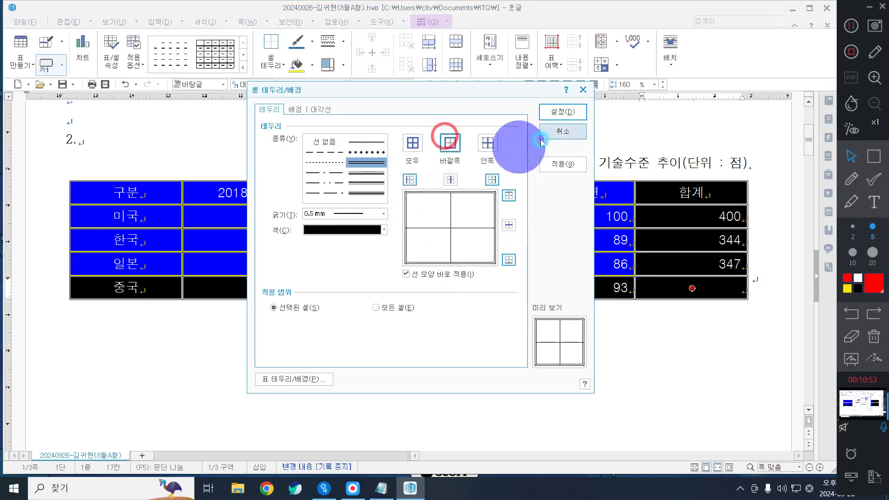
click(555, 111)
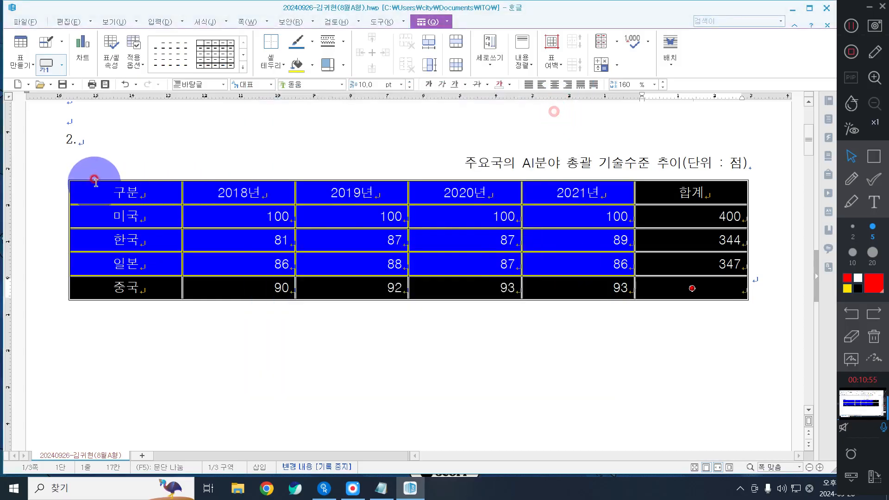
Step: Give the header row from 구분 to 합계 a double-line outside border
drag(104, 189, 673, 196)
click(608, 295)
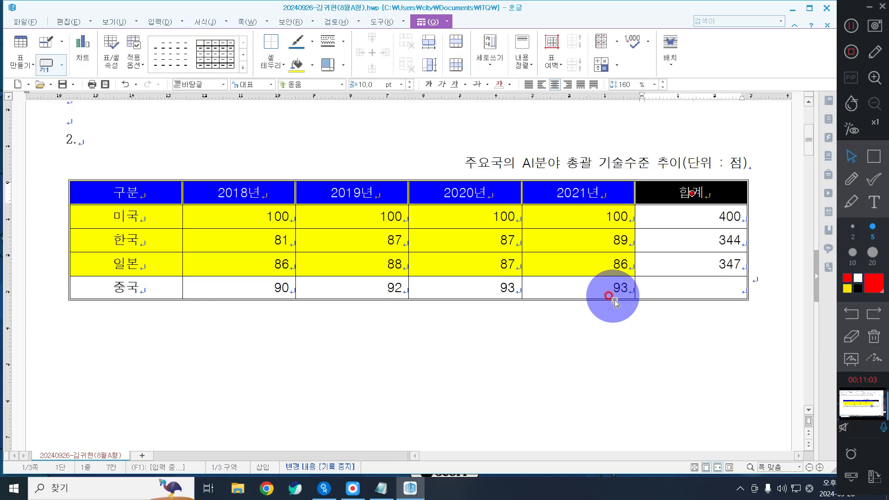
right_click(381, 126)
mouse_move(440, 227)
click(513, 230)
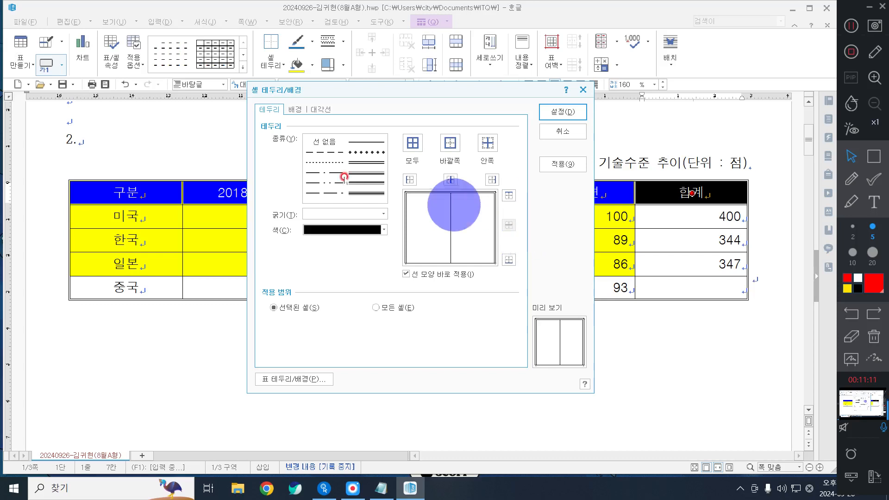
click(366, 162)
click(450, 144)
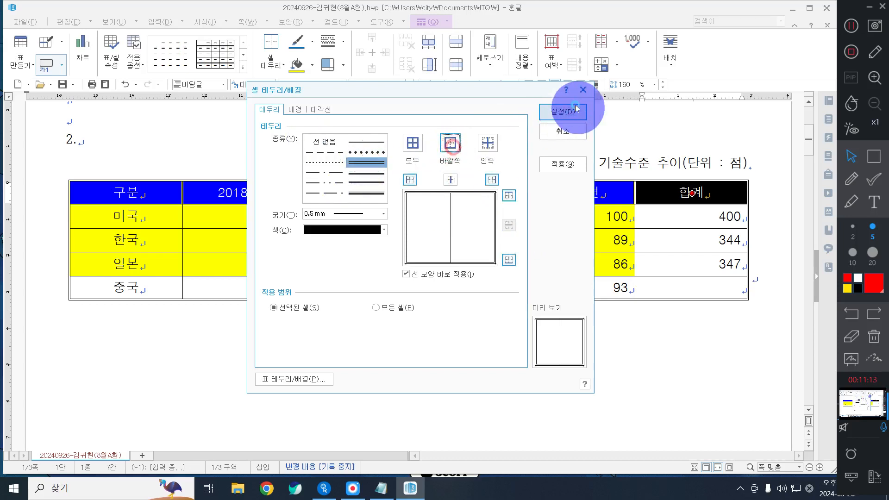
click(574, 107)
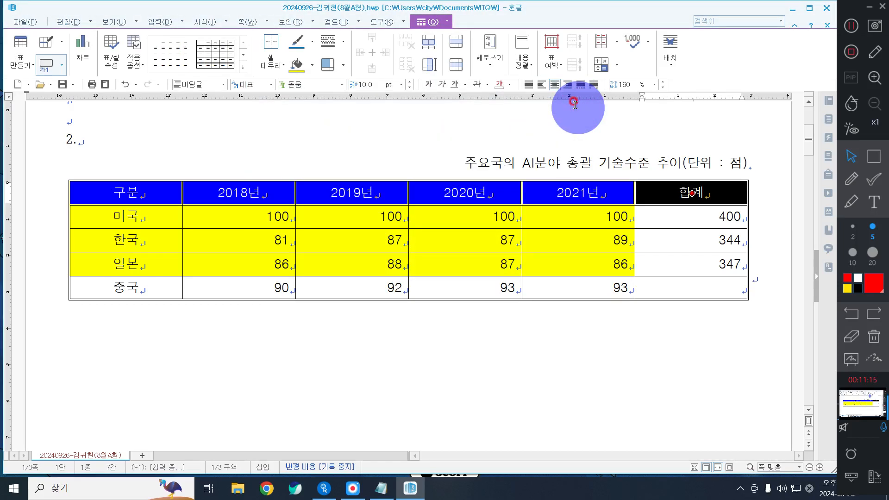
drag(124, 187, 154, 310)
Step: Try double-line styles in the first column's border settings, then cancel
right_click(234, 346)
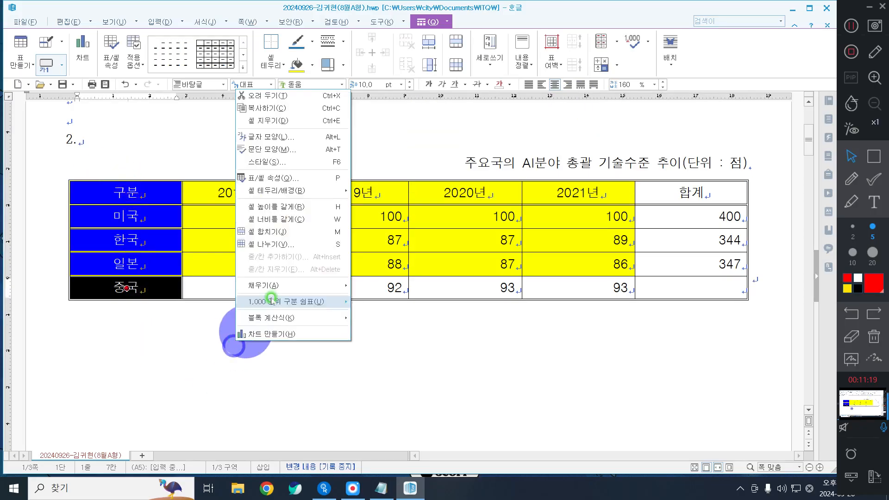
mouse_move(299, 192)
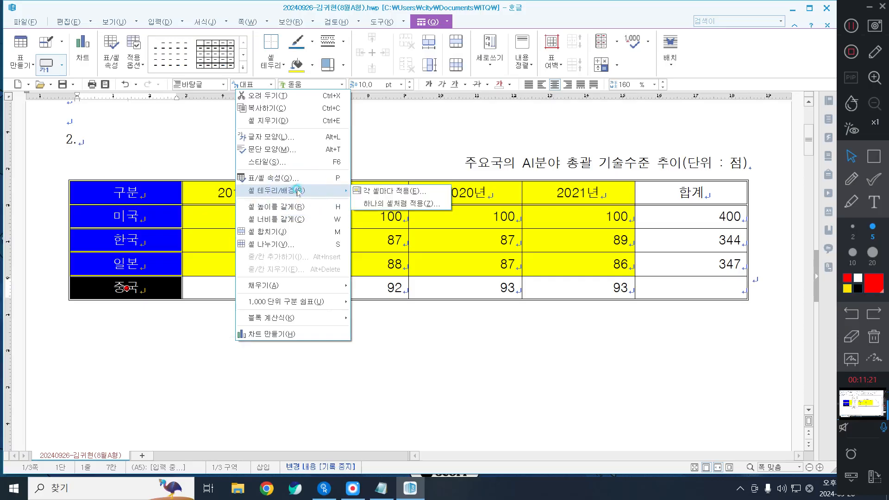
click(376, 194)
click(376, 194)
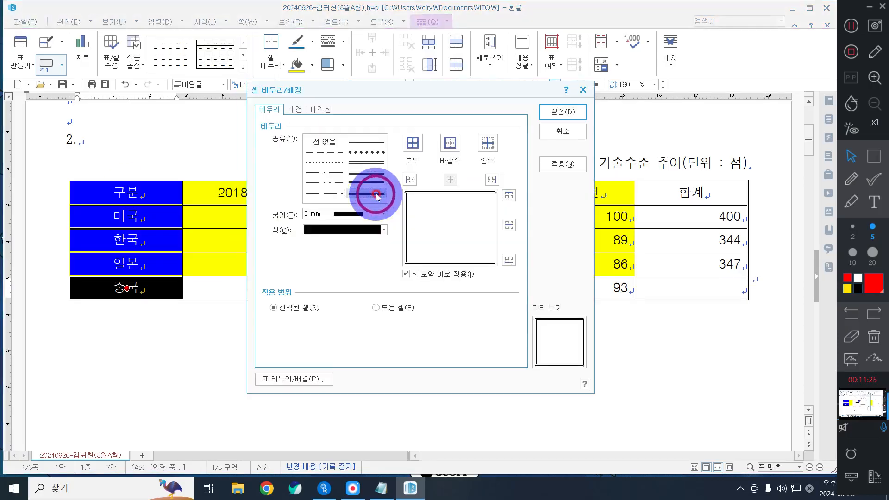
click(366, 165)
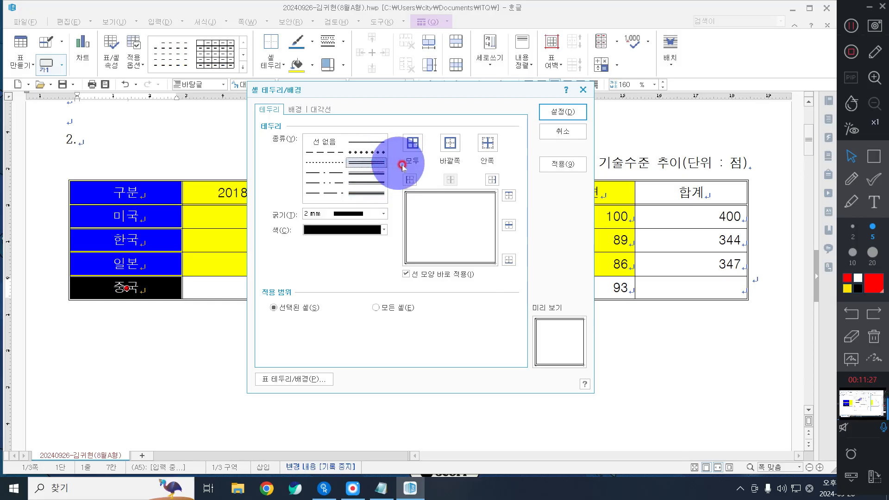
click(571, 133)
Step: Outline the 구분 column with a 0.5 mm double line on its outside edge
right_click(238, 123)
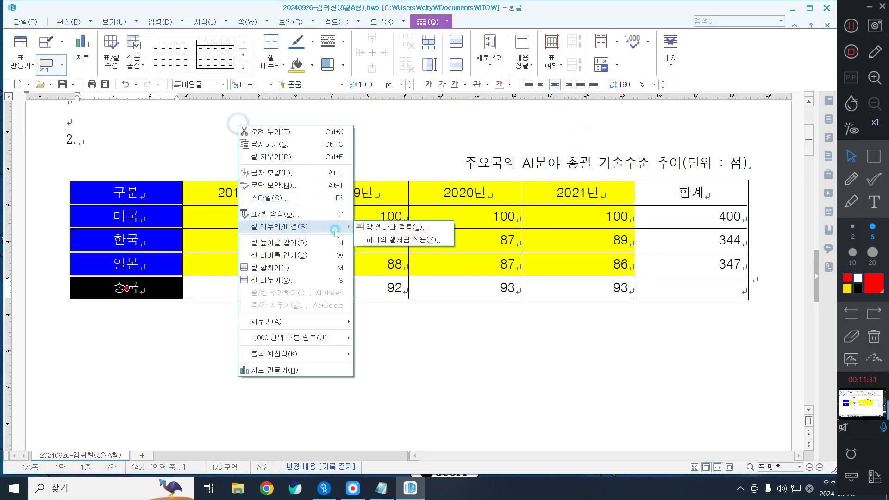
click(382, 230)
click(365, 172)
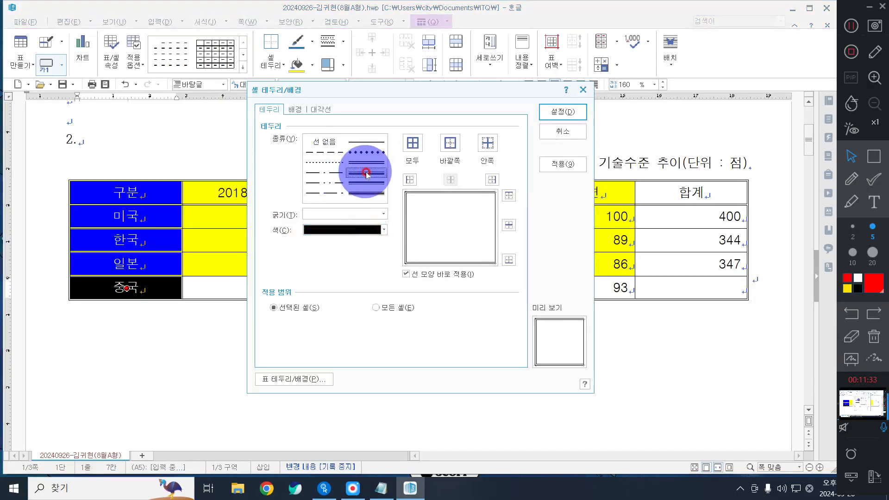
click(383, 162)
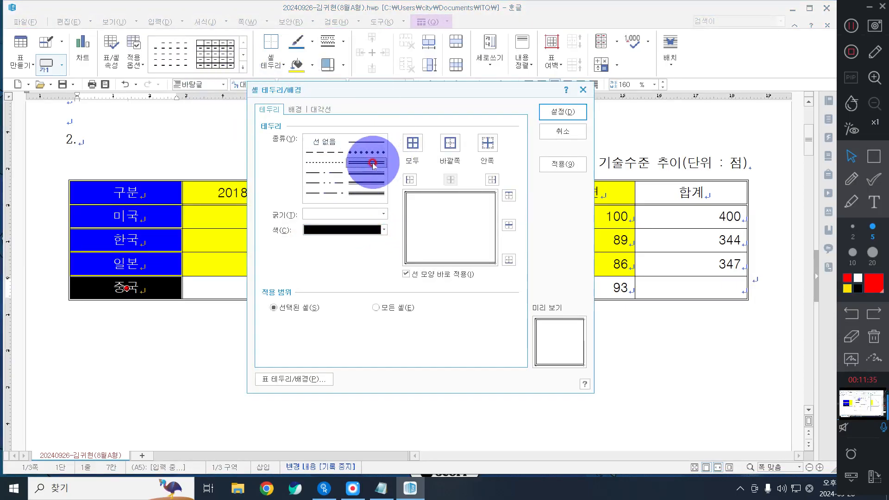
click(374, 163)
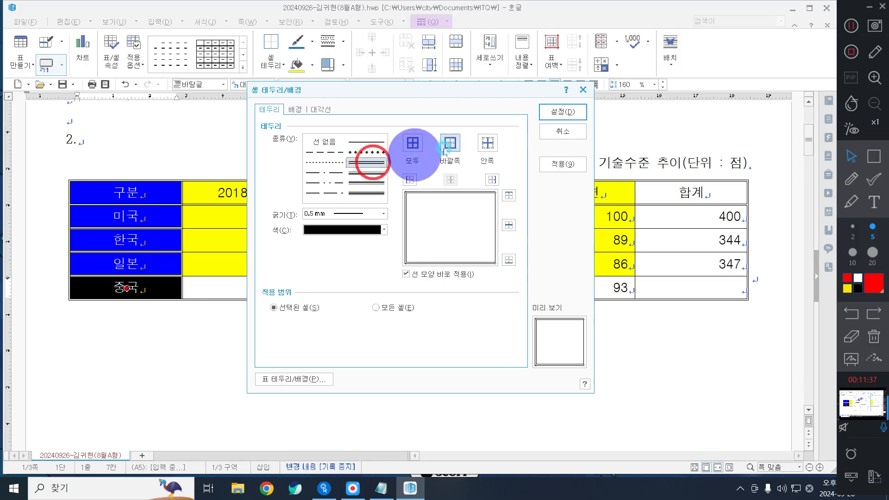
click(450, 143)
click(561, 111)
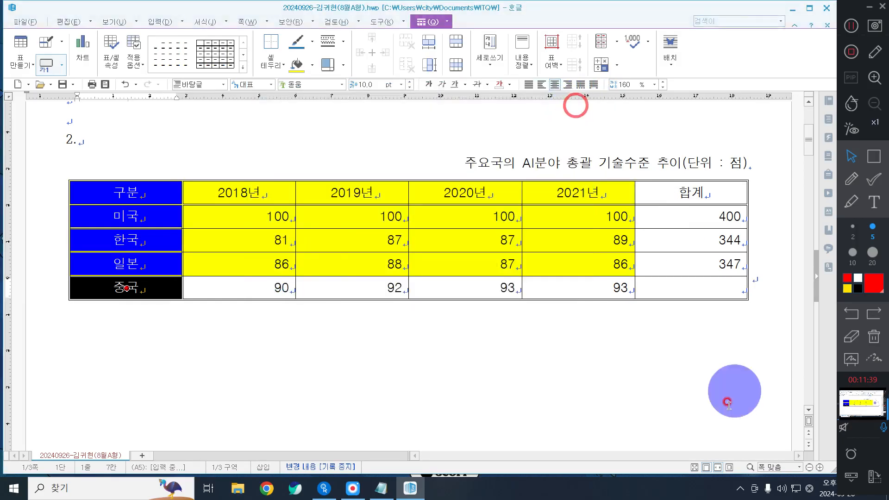
click(607, 341)
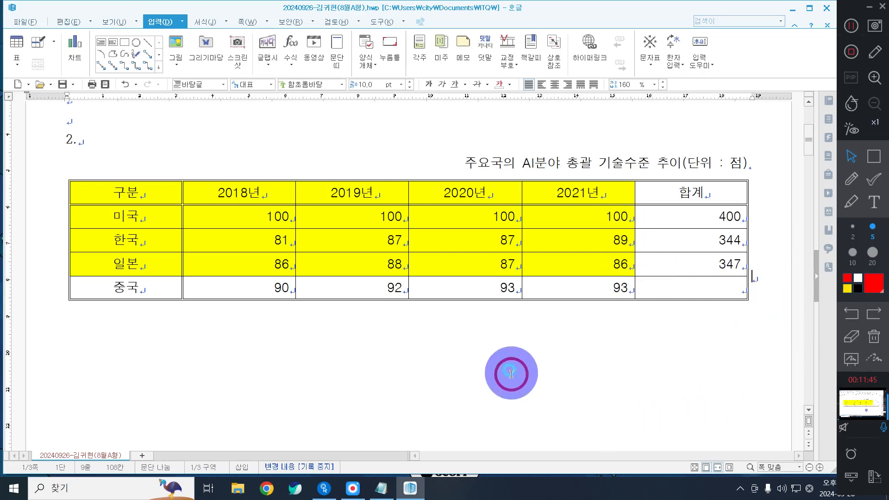
click(734, 284)
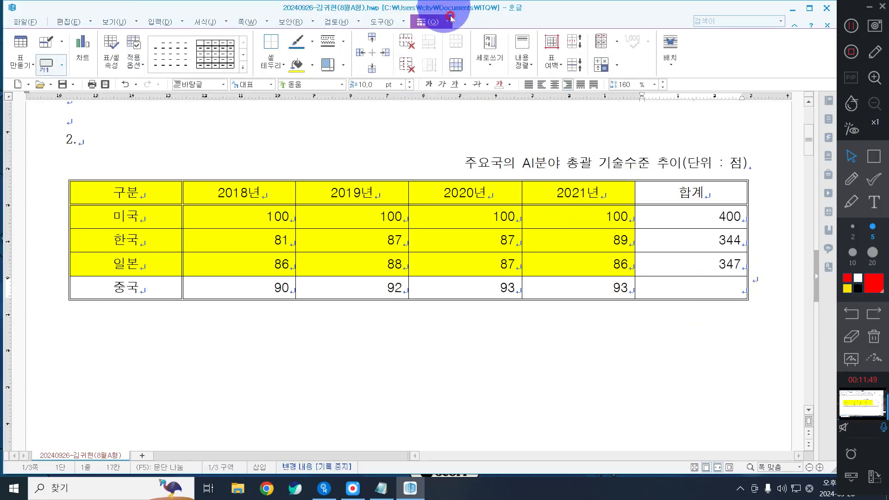
click(266, 60)
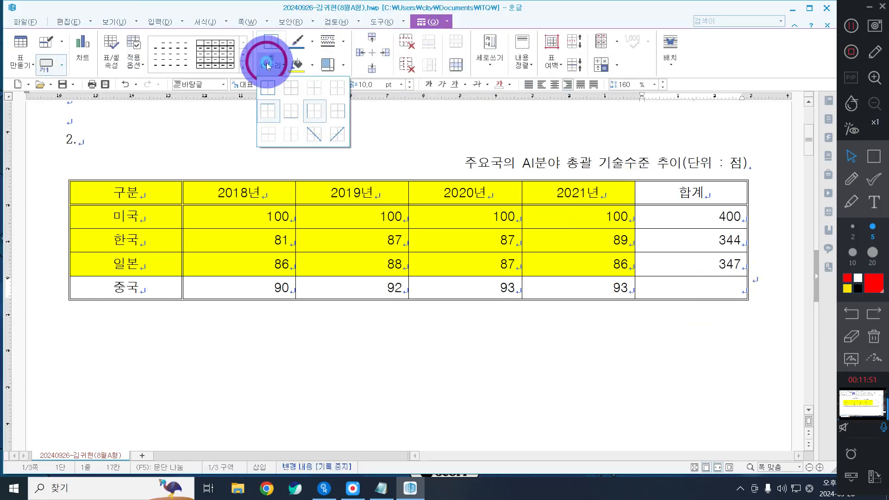
click(321, 135)
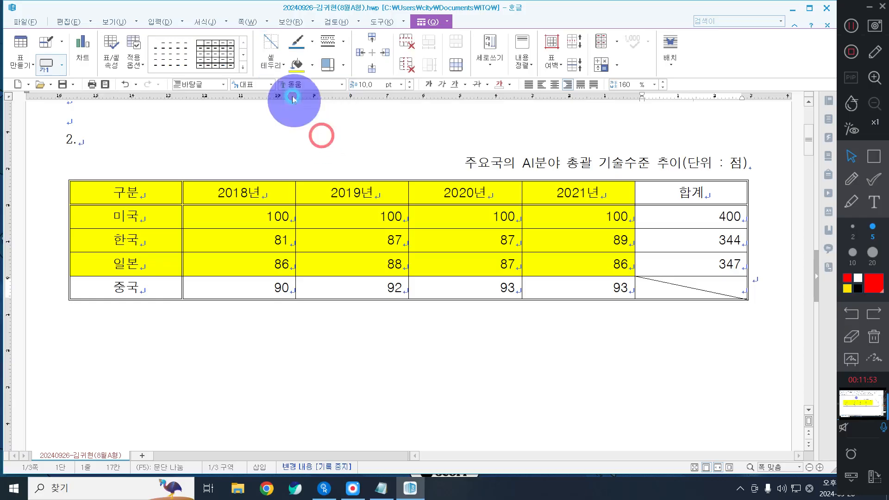
click(270, 64)
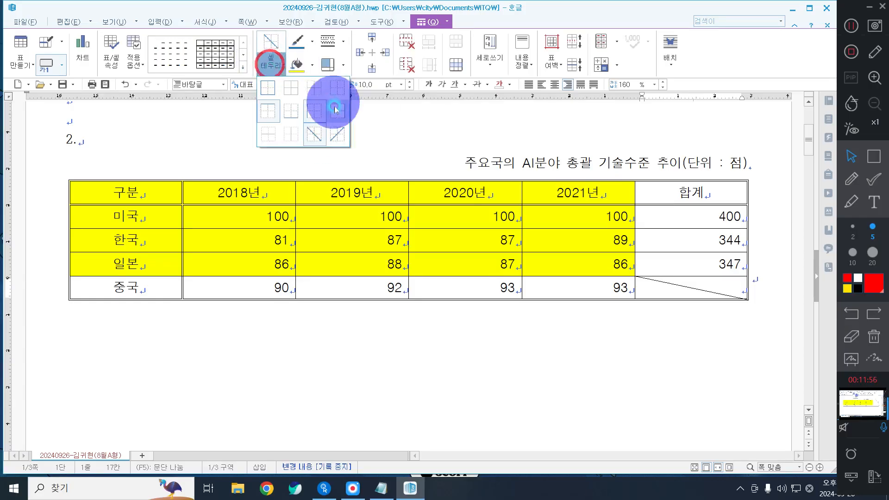
click(336, 135)
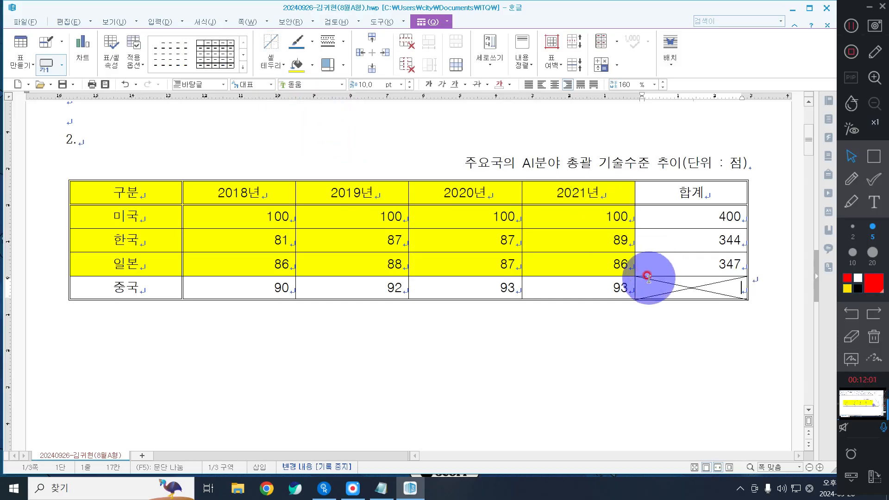
key(ctrl+z)
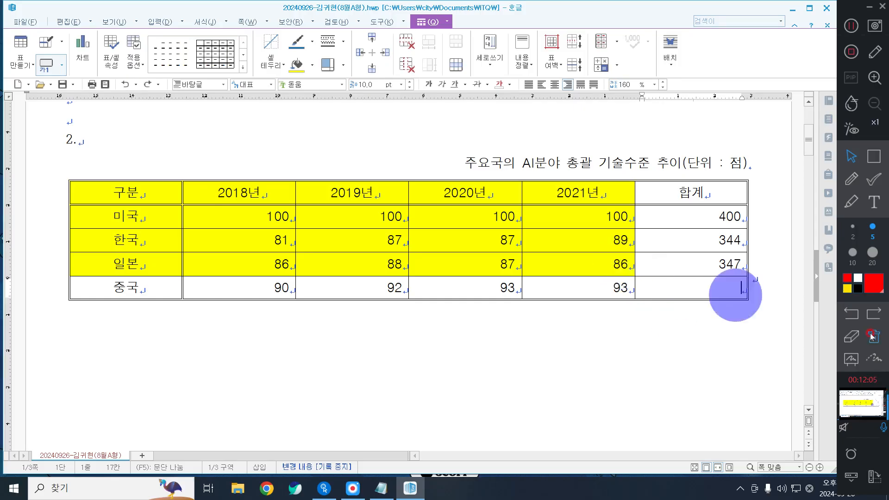
right_click(715, 286)
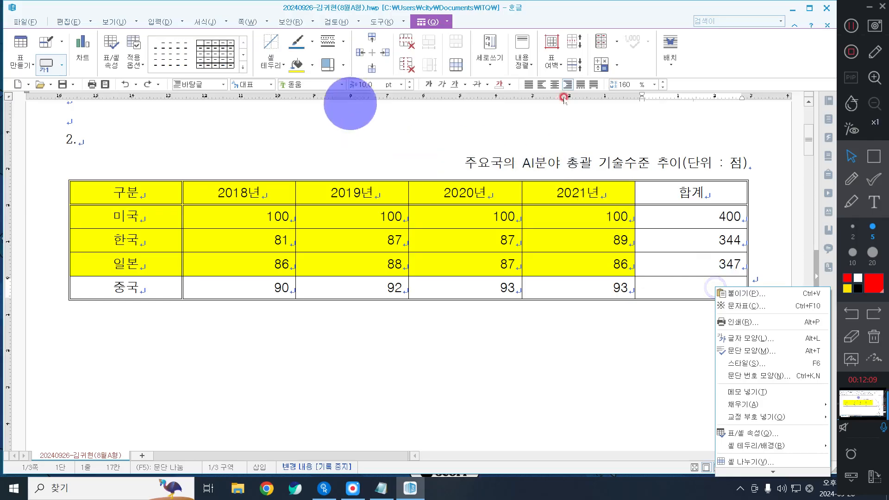
Step: Add both \ and / diagonals to the empty 중국 합계 cell to form an X
click(708, 287)
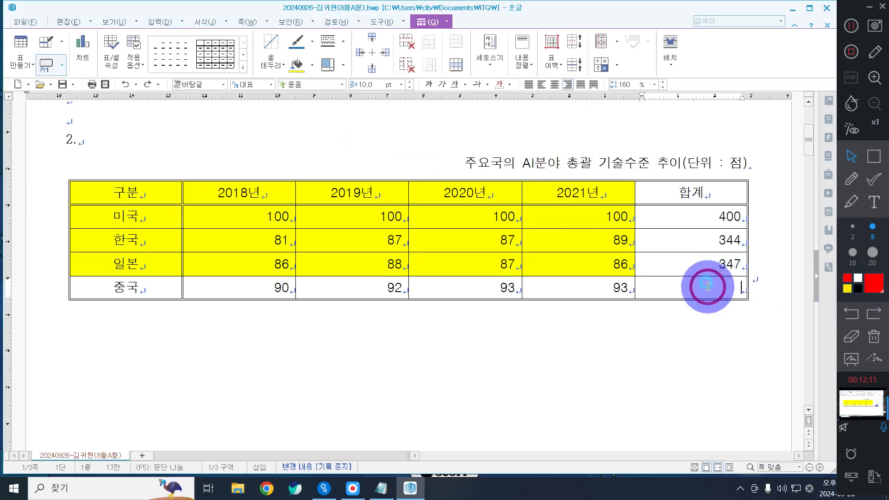
right_click(708, 287)
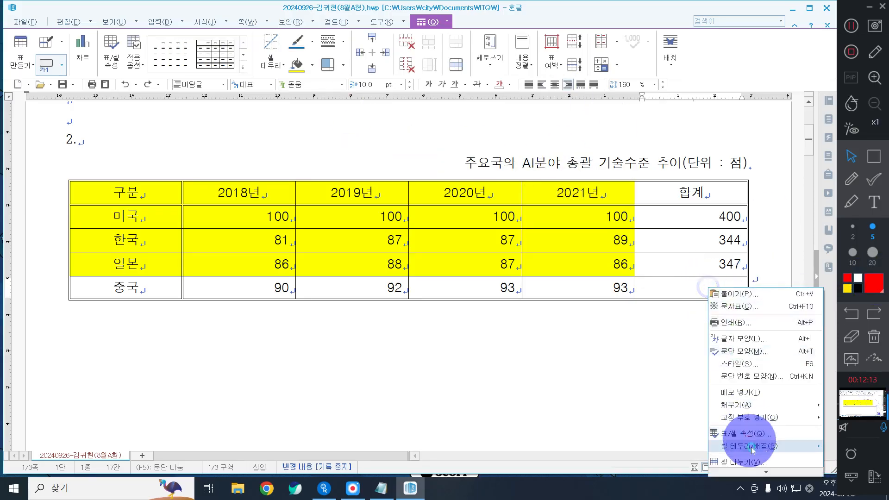
mouse_move(750, 445)
click(680, 446)
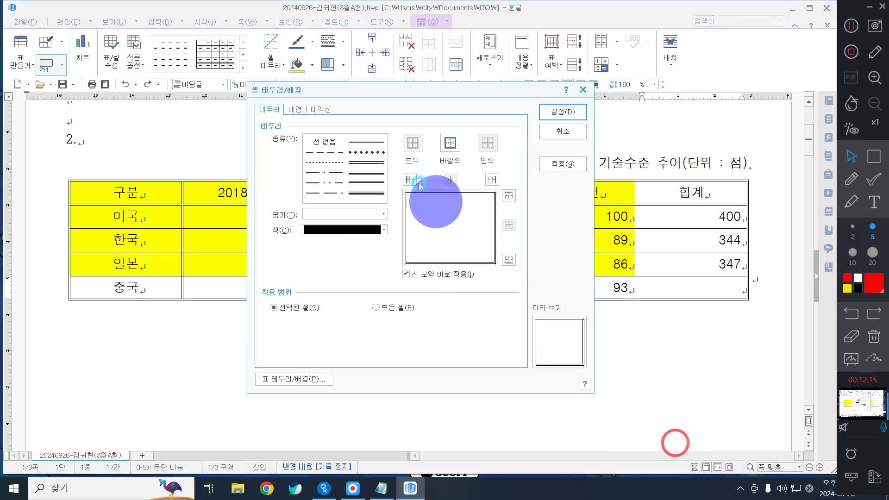
click(356, 152)
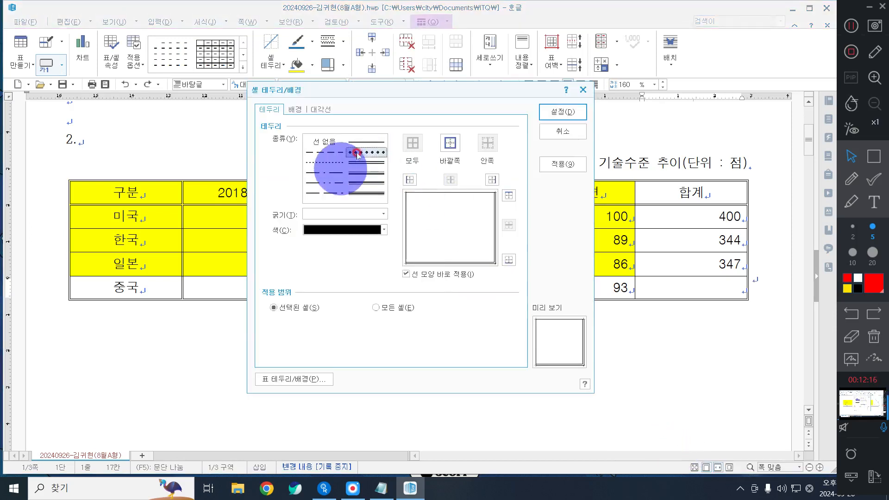
click(327, 110)
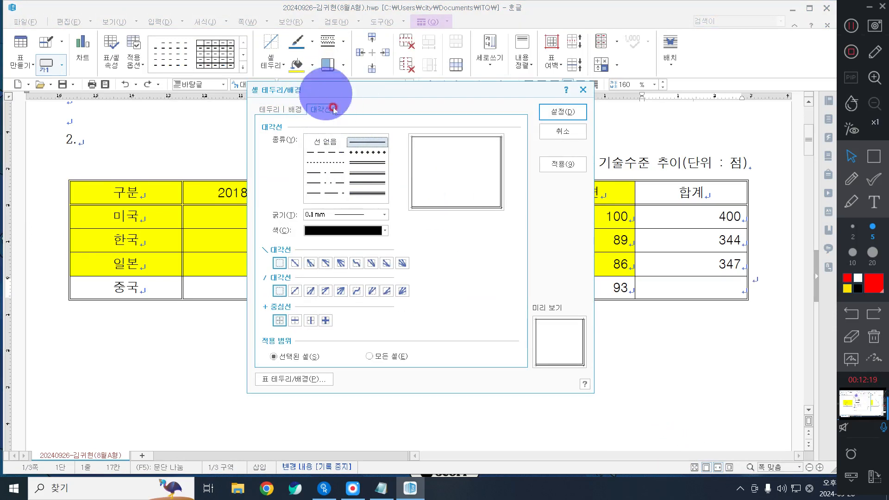
click(294, 271)
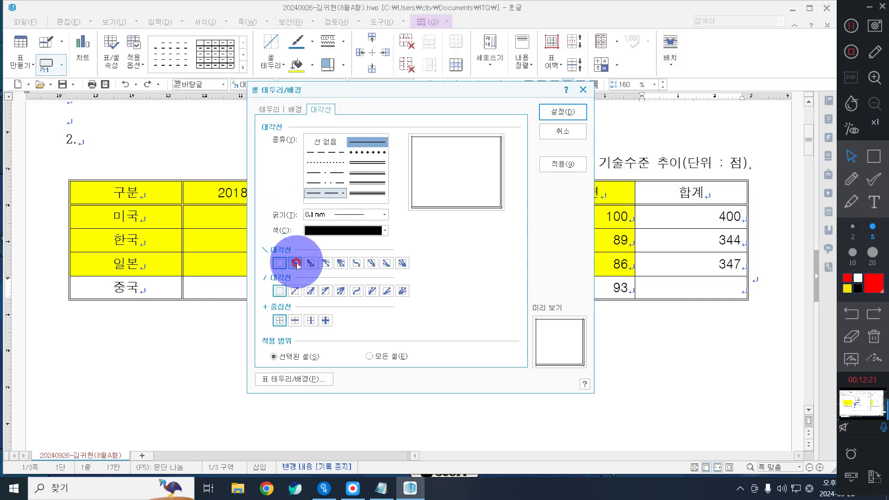
click(295, 290)
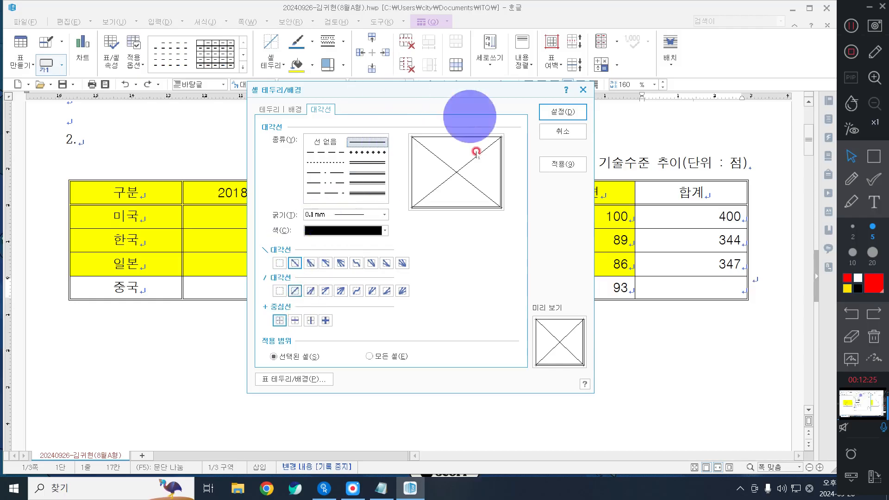
click(558, 112)
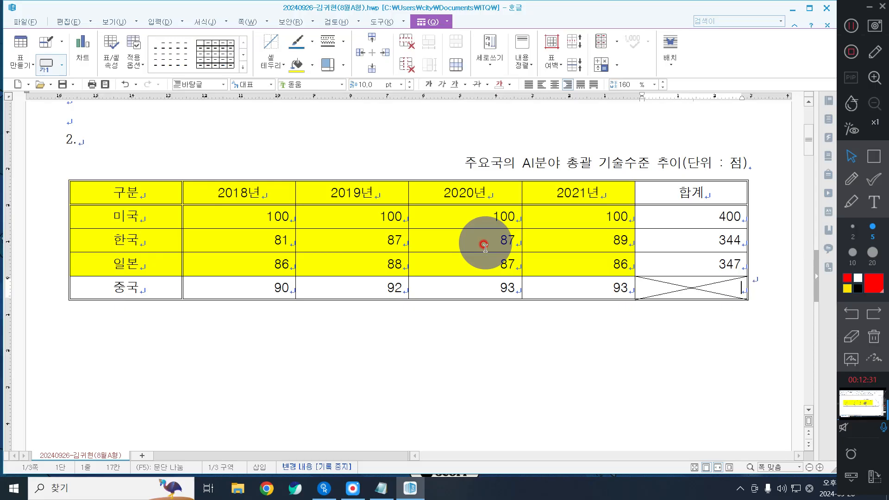
drag(91, 189, 596, 263)
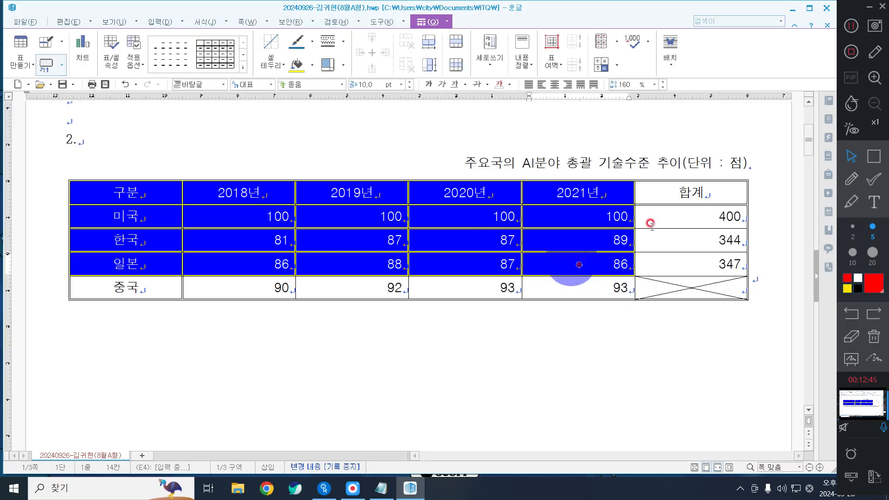
Step: Select all cells, choose the double-line border style, and apply it as the outside border
click(852, 26)
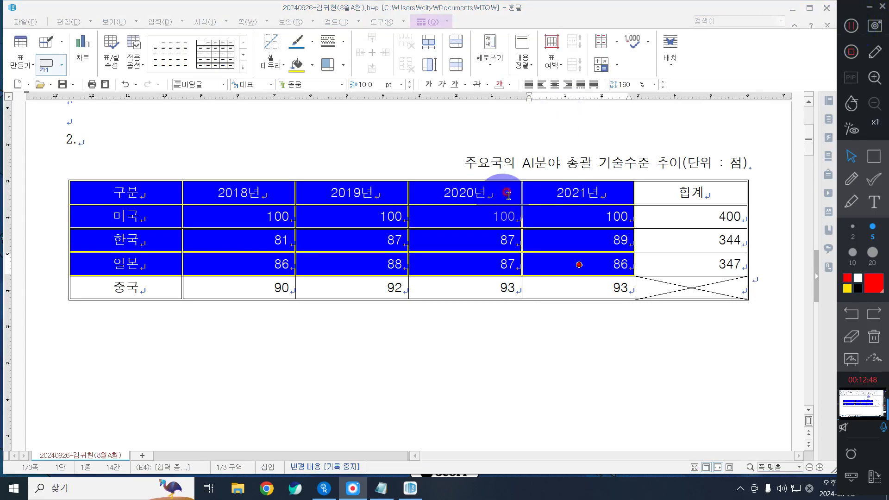
click(351, 390)
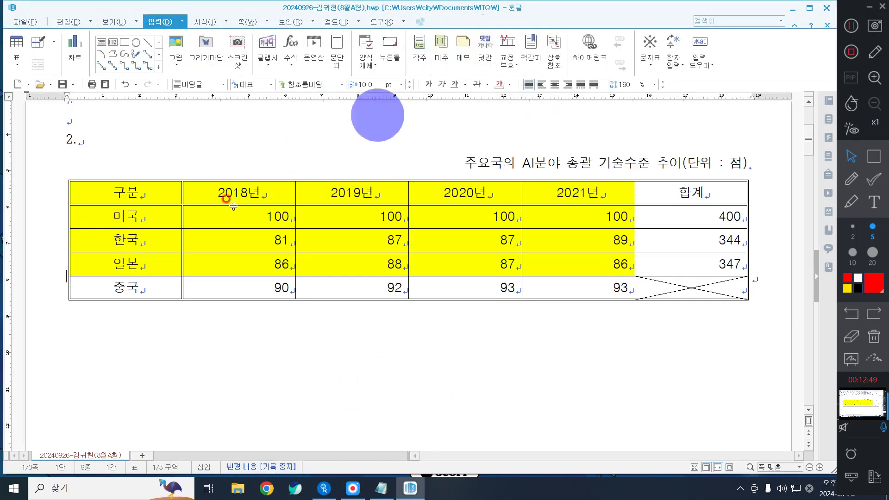
drag(125, 193, 692, 288)
click(432, 23)
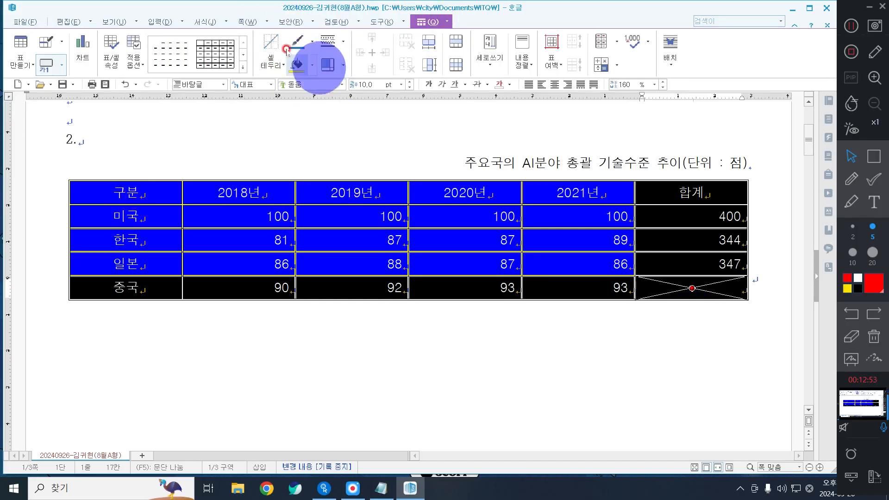
click(338, 42)
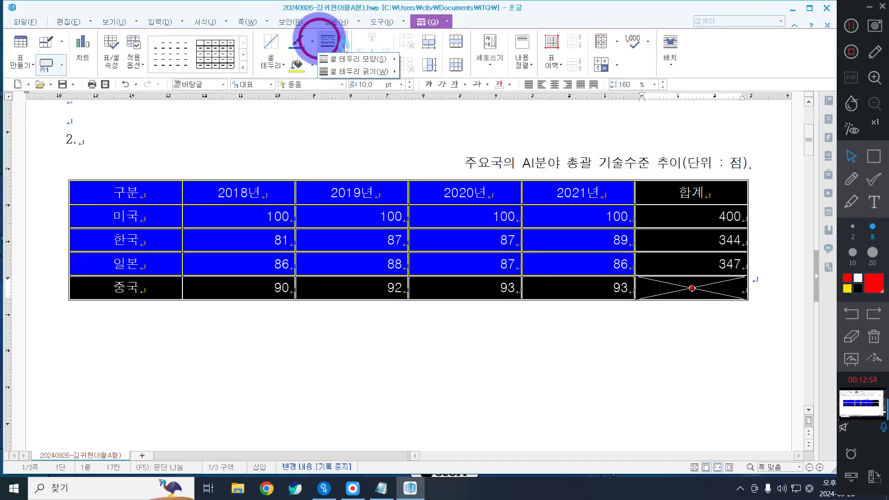
click(348, 60)
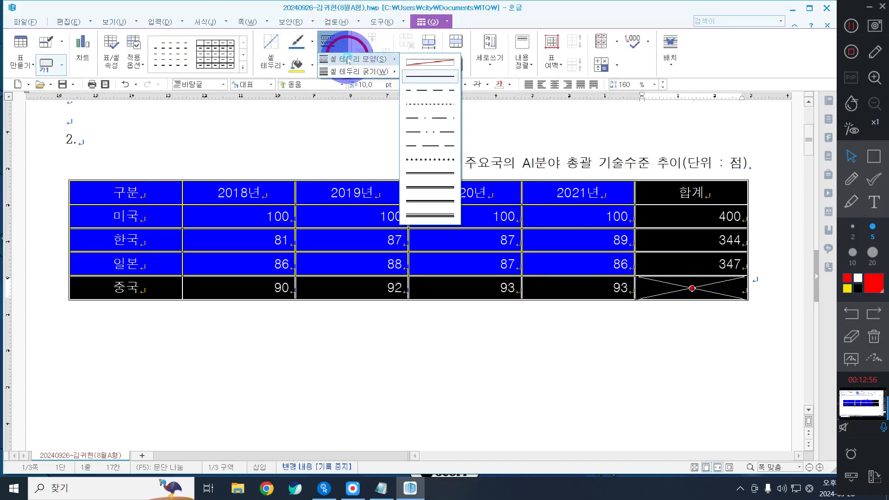
click(427, 177)
click(270, 61)
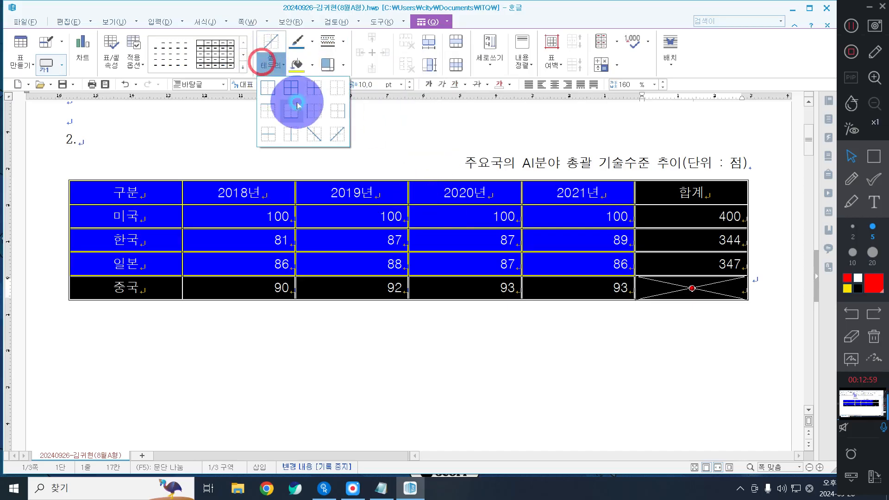
click(267, 87)
click(374, 161)
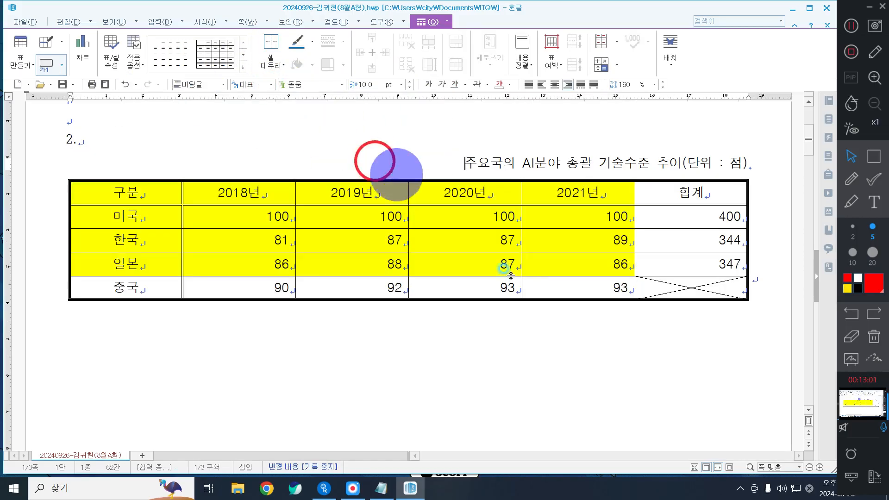
Step: Undo the outer border change, then try bold diagonal lines in the 합계 cell and undo them
key(ctrl+z)
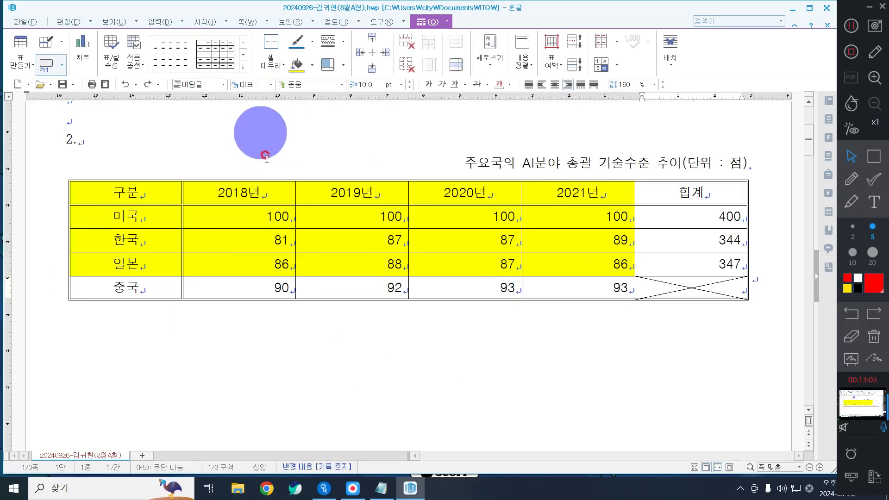
click(674, 291)
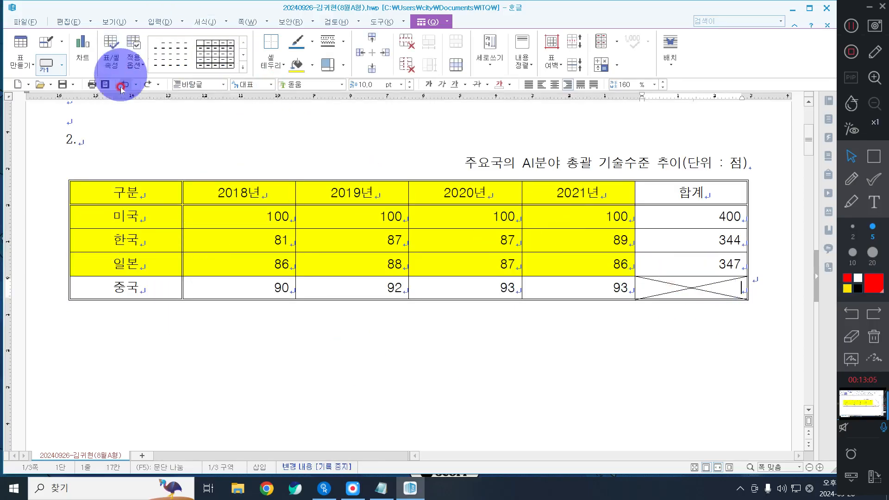
click(147, 85)
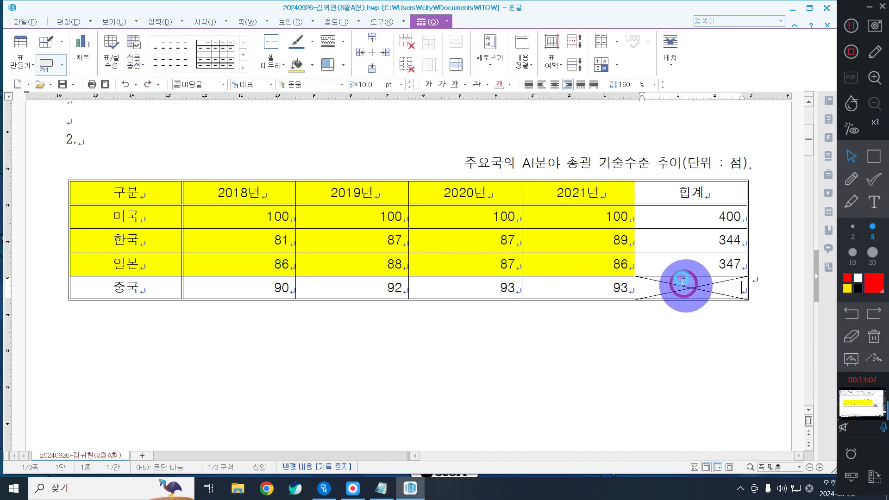
click(265, 61)
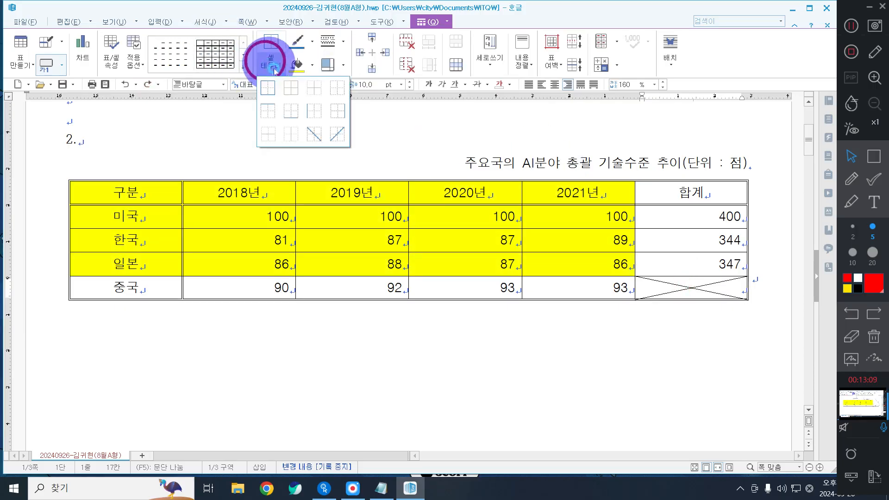
click(318, 137)
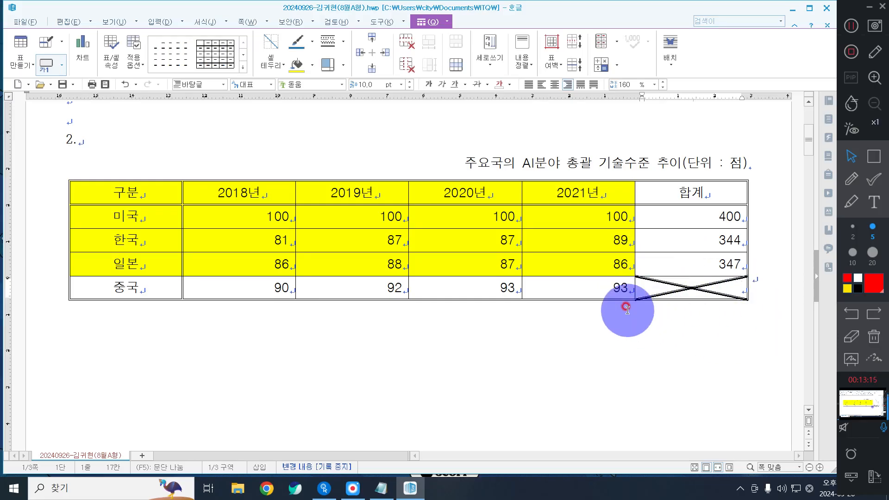
key(ctrl+z)
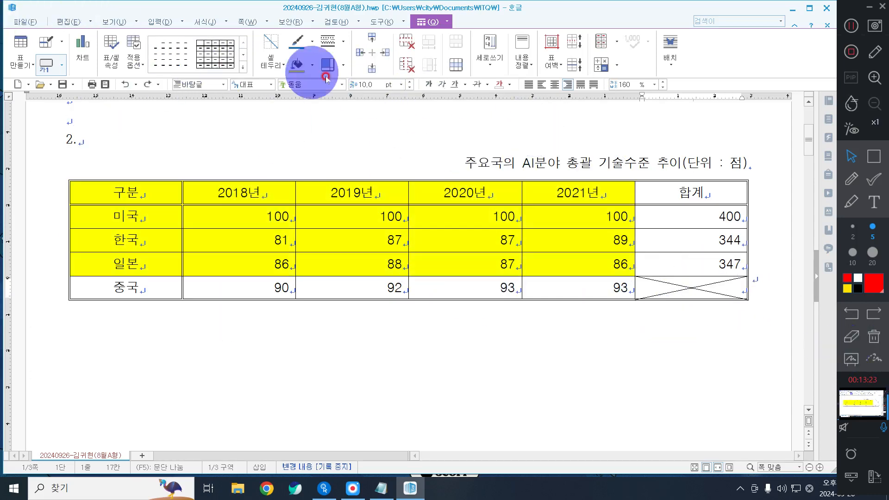
Step: Check the border line thickness choices, then select and deselect the whole table
click(328, 49)
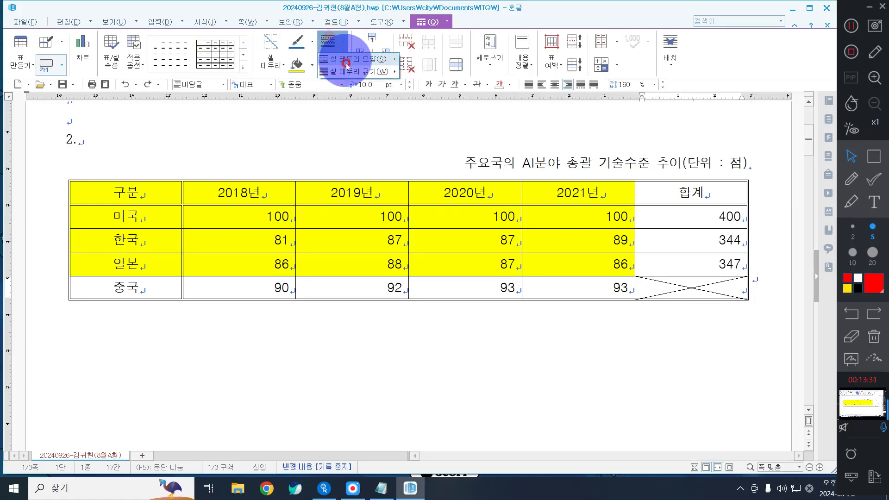
mouse_move(391, 71)
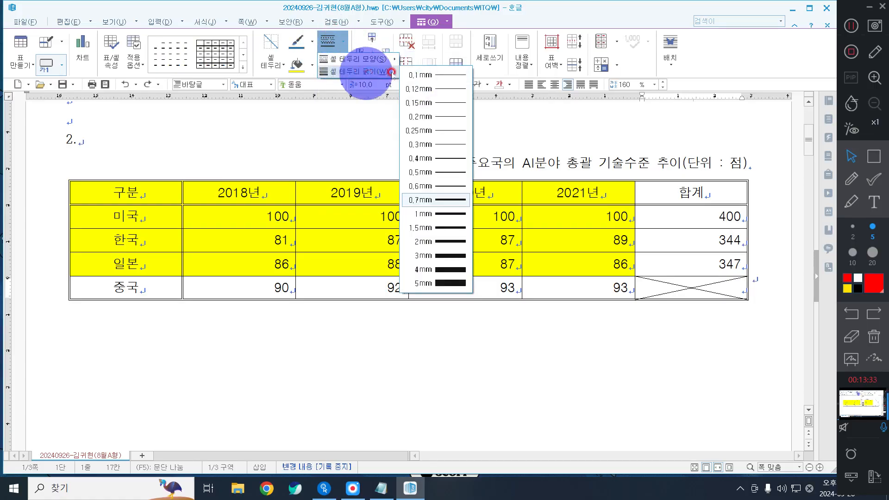
click(283, 288)
drag(411, 363, 196, 309)
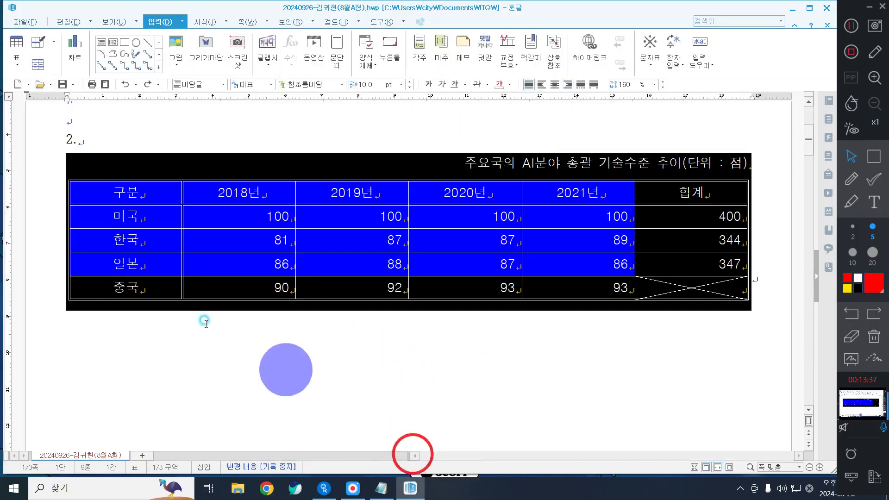
click(259, 362)
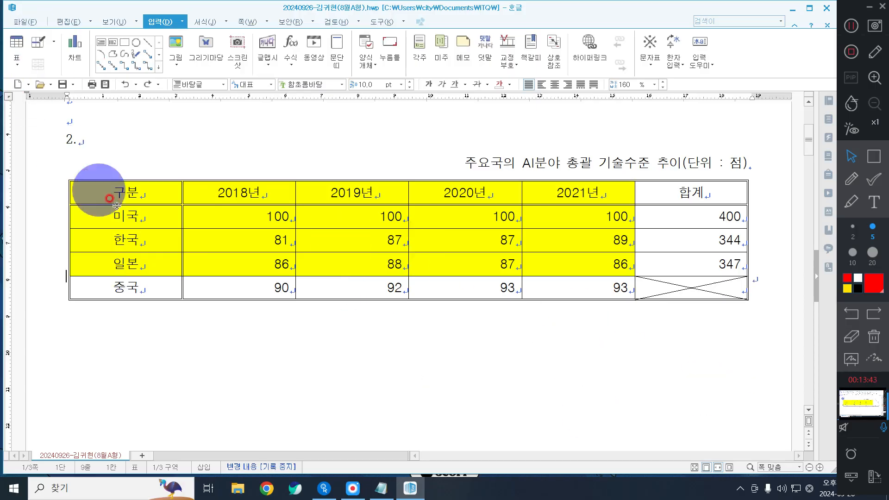
Step: Select 구분 through 일본's 2021 score and insert a chart from those cells
drag(114, 192, 556, 266)
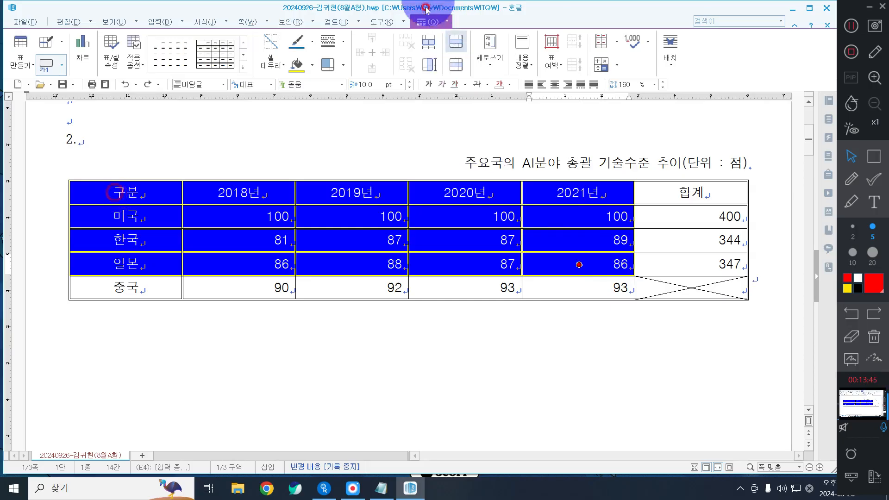
click(79, 63)
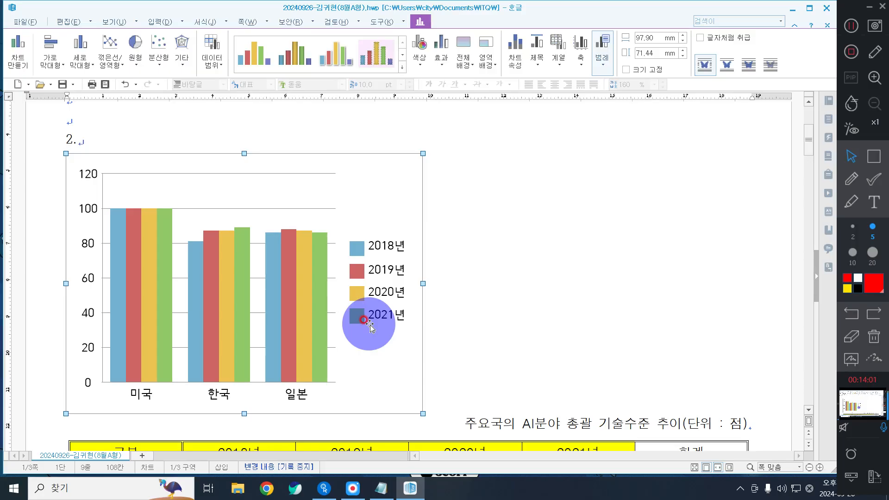
Step: Remove the extra sample chart that was inserted by mistake
click(491, 220)
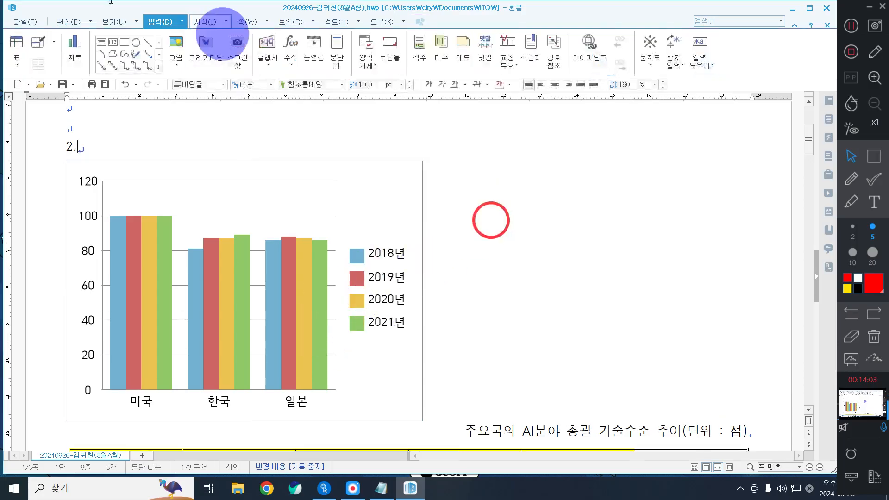
click(74, 46)
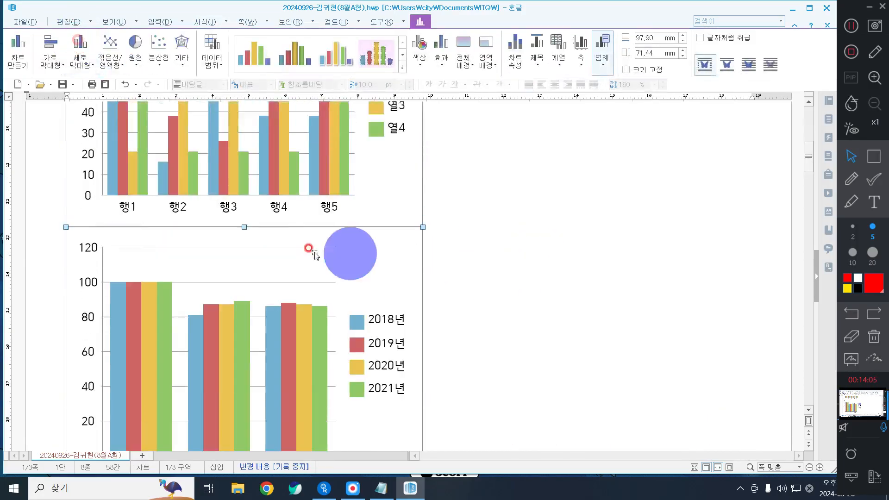
scroll(315, 254, up, 3)
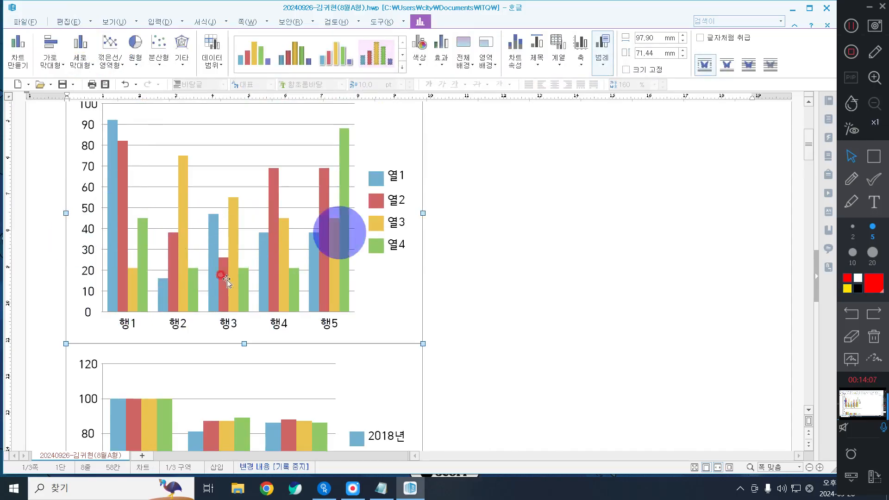
key(Delete)
Step: Set the original chart to 글자처럼 취급 and widen it to 185.53 mm under the table
click(146, 199)
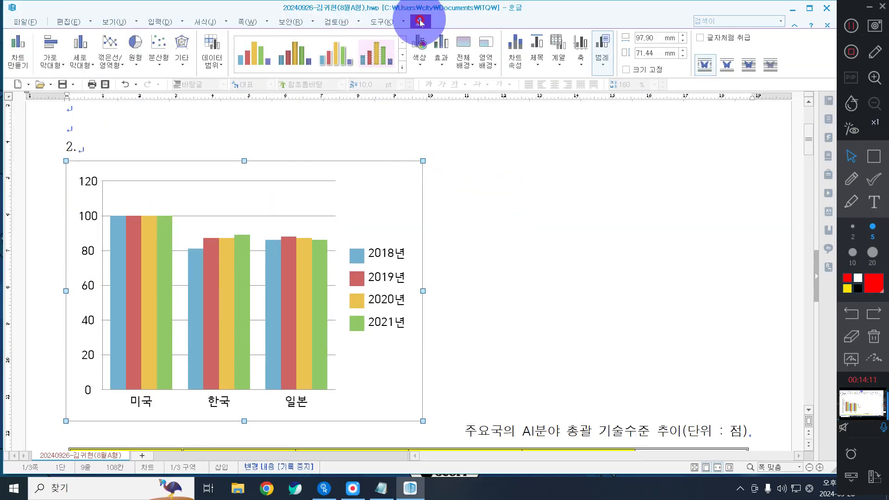
click(712, 38)
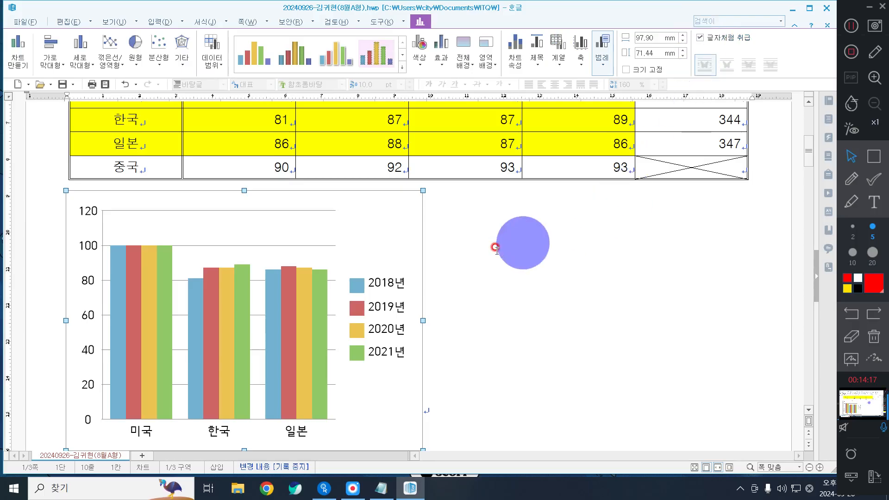
drag(423, 321, 742, 309)
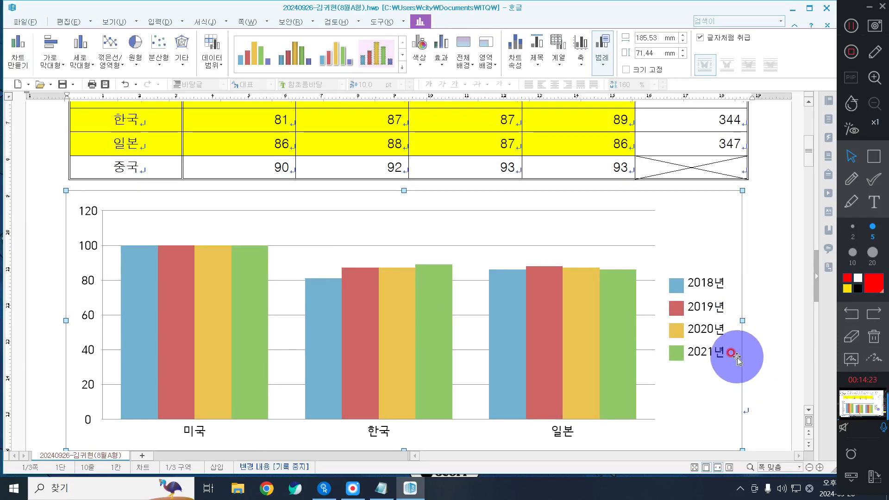
click(701, 230)
click(767, 265)
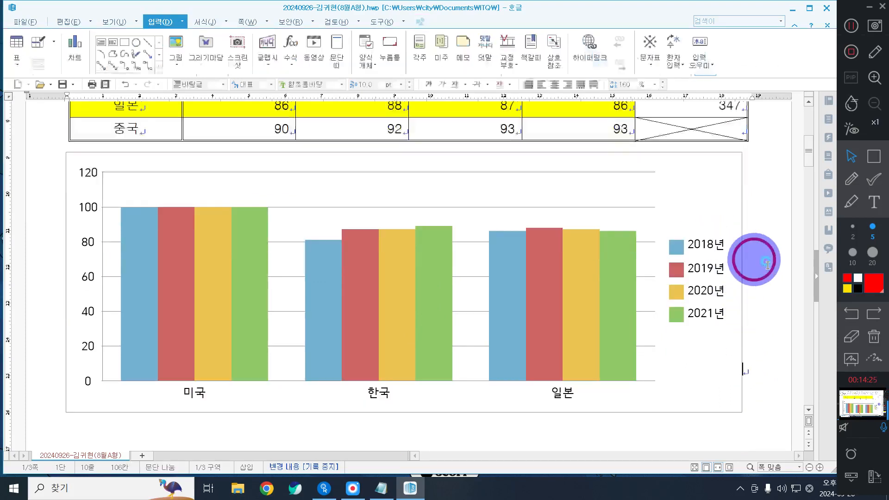
Step: Open the chart wizard and pick the plain clustered column chart shape
click(699, 183)
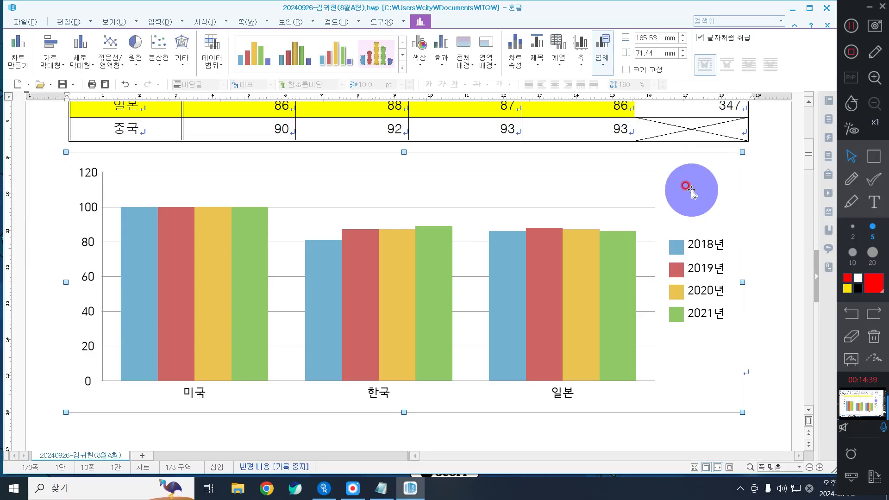
double_click(691, 191)
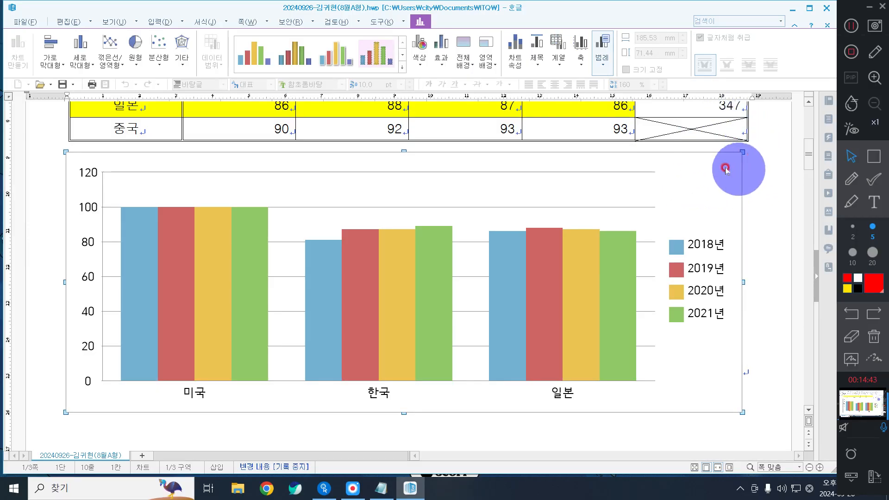
right_click(704, 182)
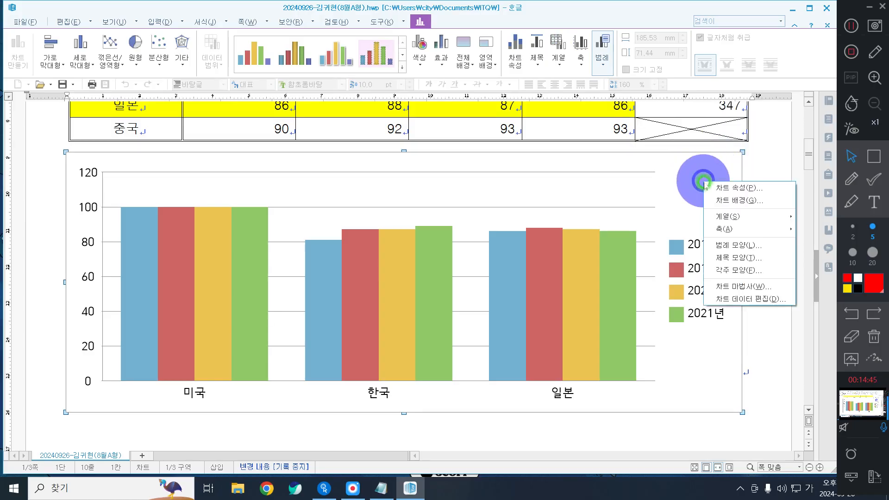
click(735, 284)
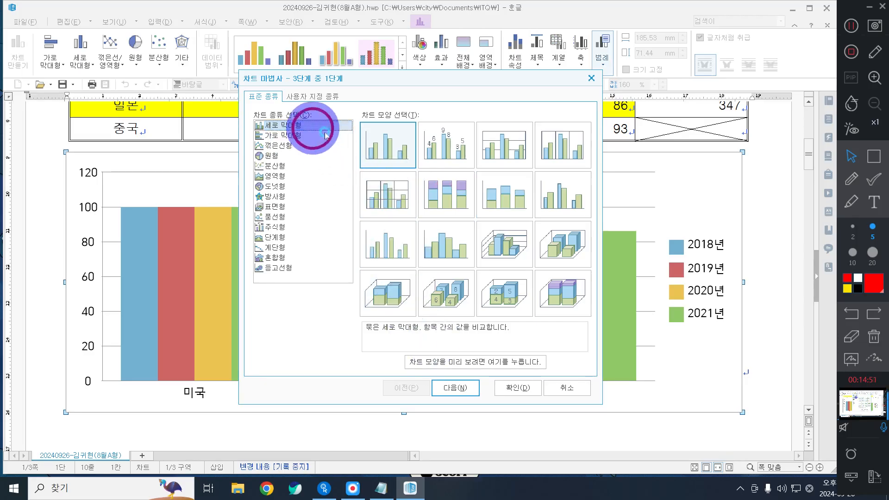
click(384, 150)
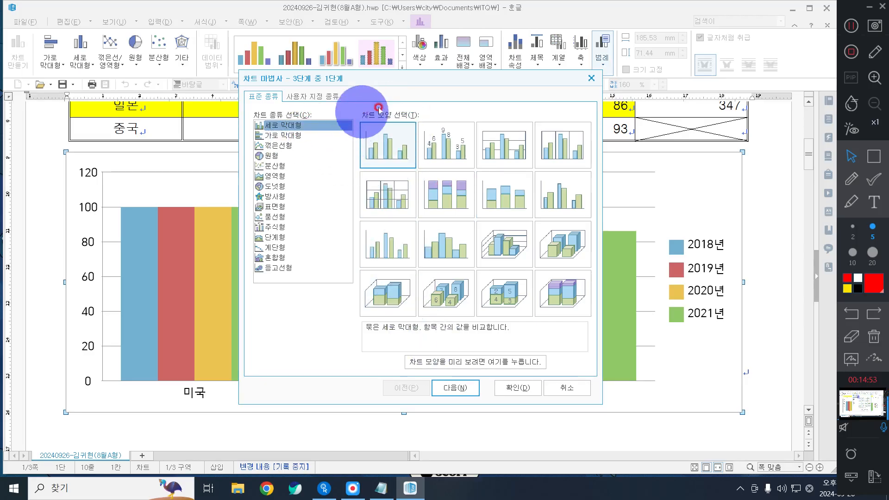
Step: Set the data direction so bars group by country with 2018년–2021년 as series
click(456, 392)
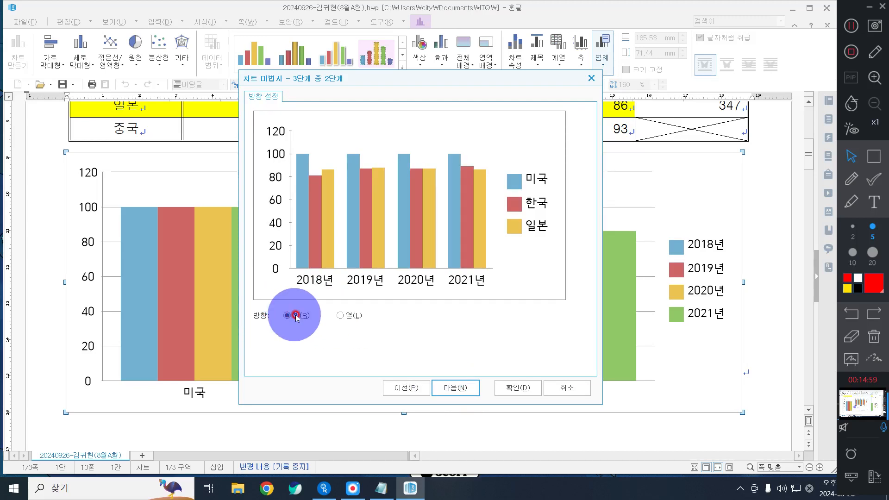
click(357, 316)
click(308, 316)
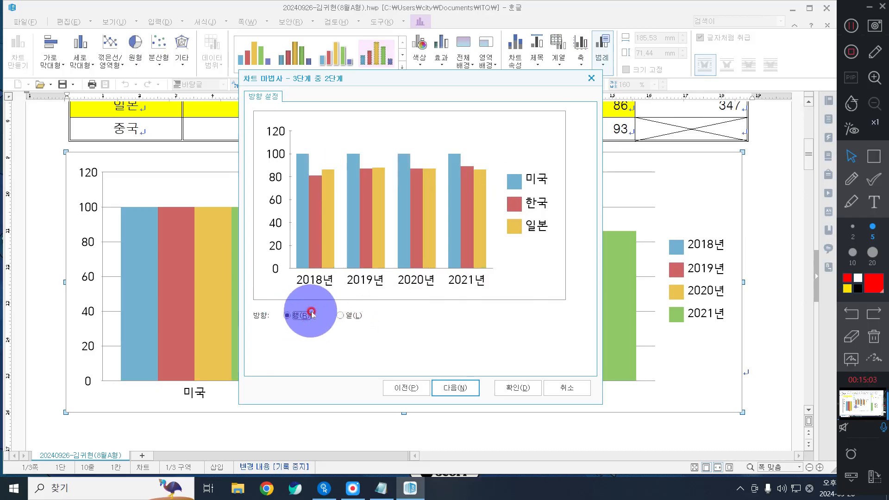
click(359, 316)
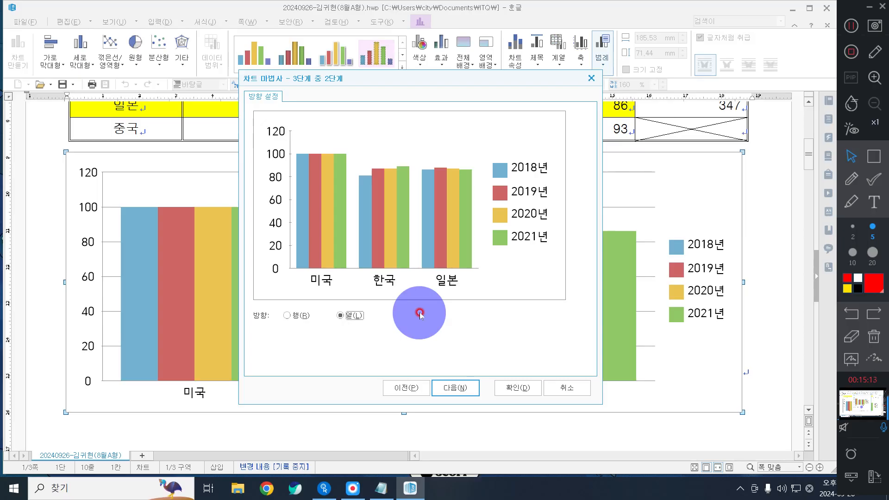
Step: Enter chart title '주요국의 AI분야 총괄 기술수준 추이' and Y-axis title '(단위 : 점)', then finish the wizard
click(449, 391)
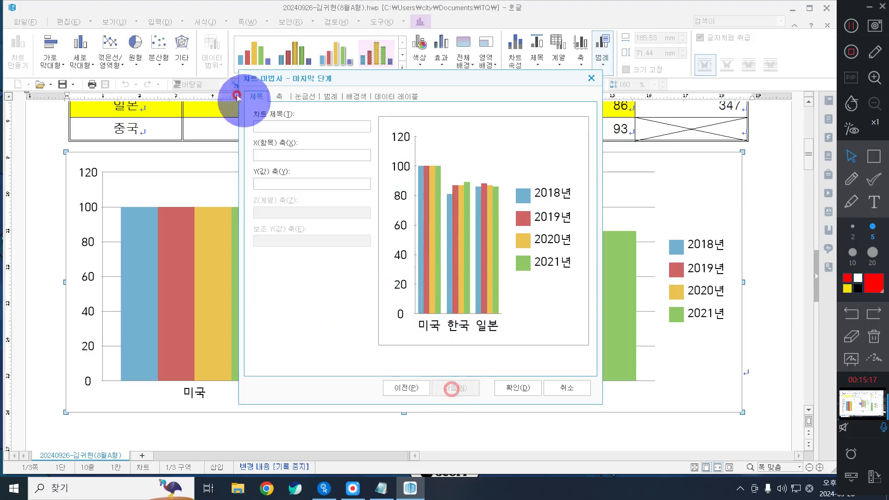
click(292, 124)
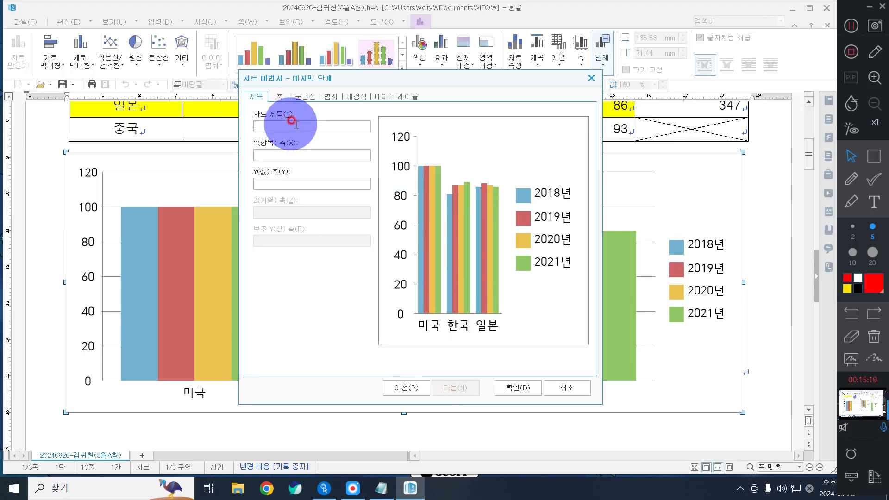
text(주요)
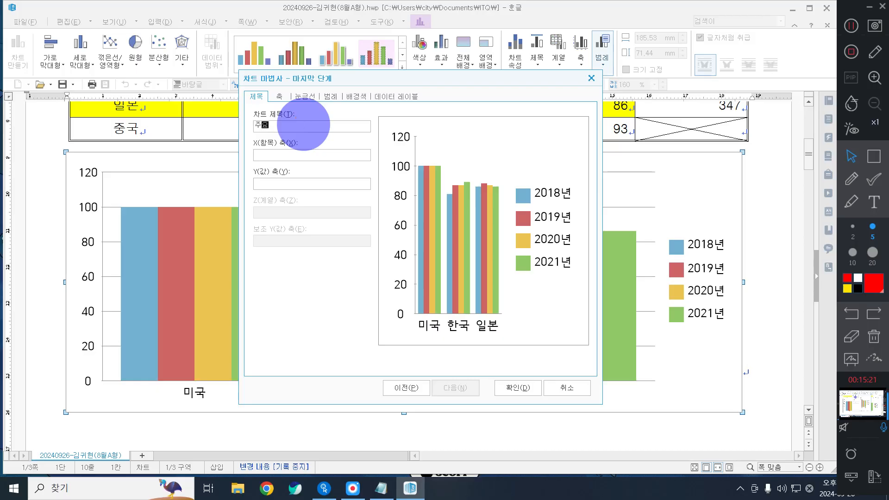
text(국의 AI분야 총괄 기술숮)
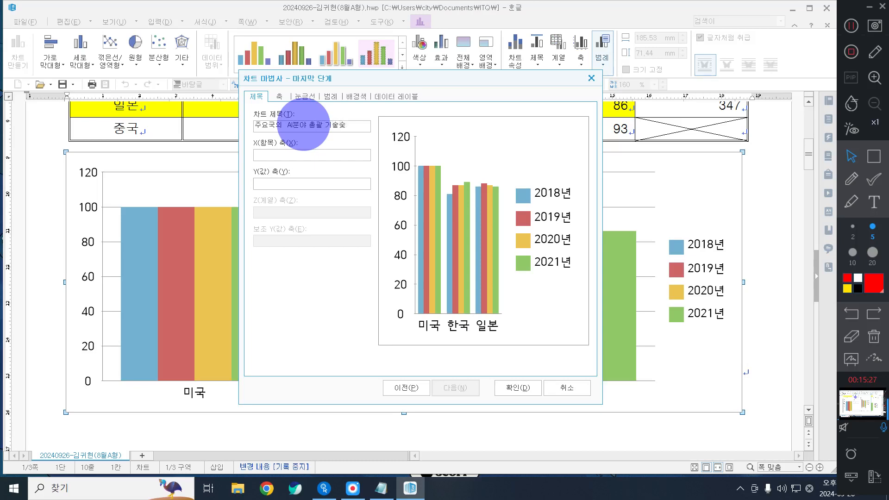
text(준 추이)
key(Tab)
key(Tab)
key(Tab)
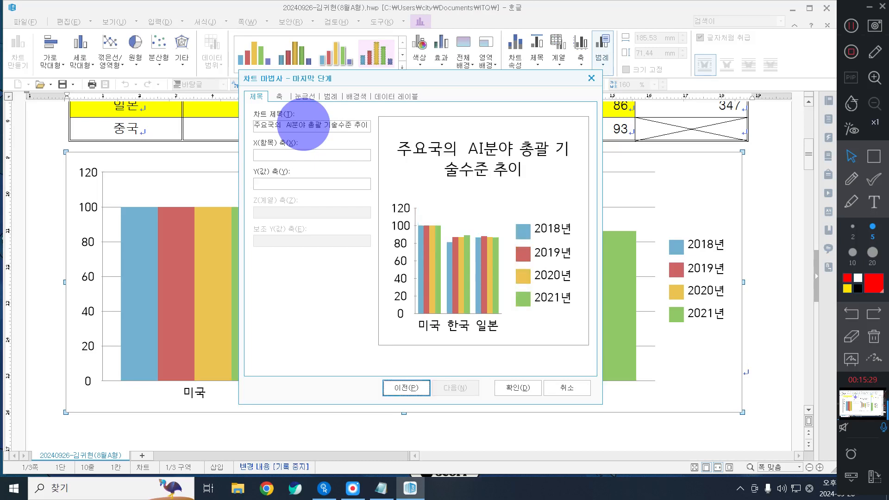
click(280, 177)
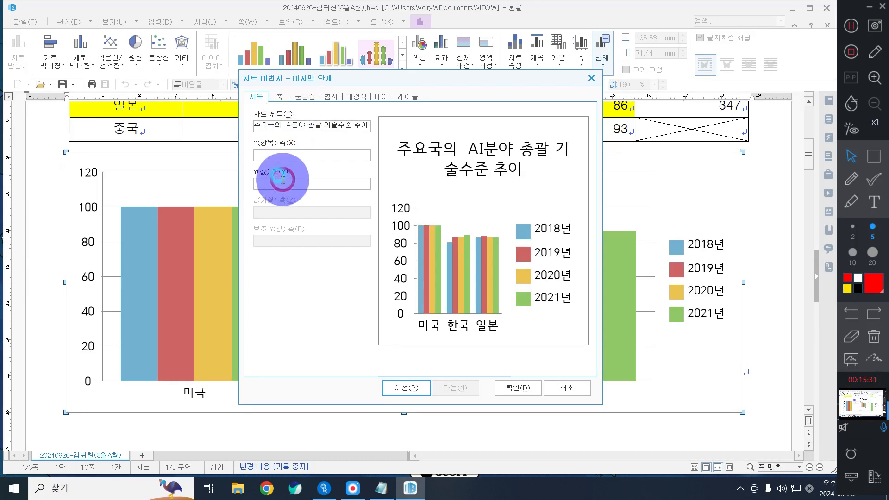
text((다)
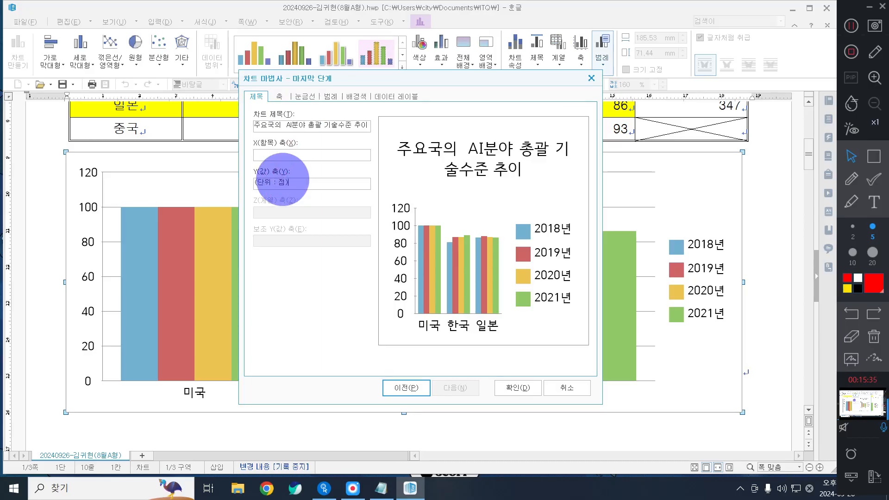
text(위 : 점))
click(277, 177)
click(524, 384)
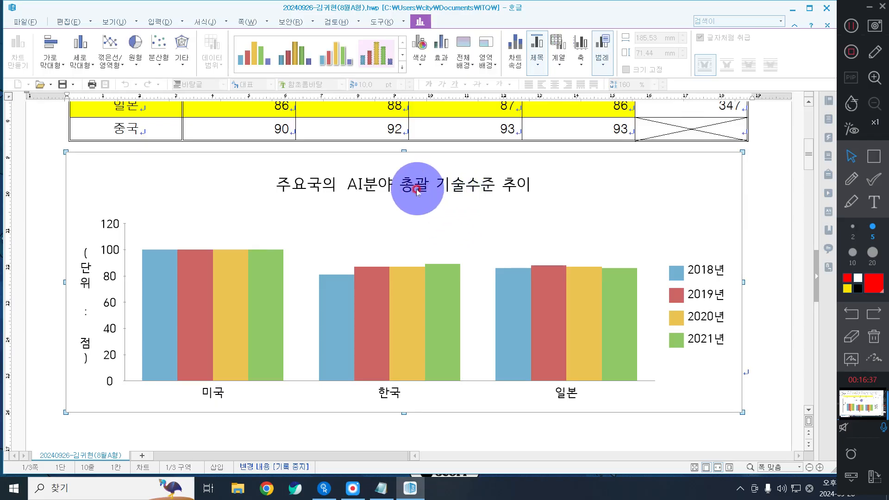
Step: Give the chart title box a 한 줄로 border line and a 2 pt shadow
double_click(391, 185)
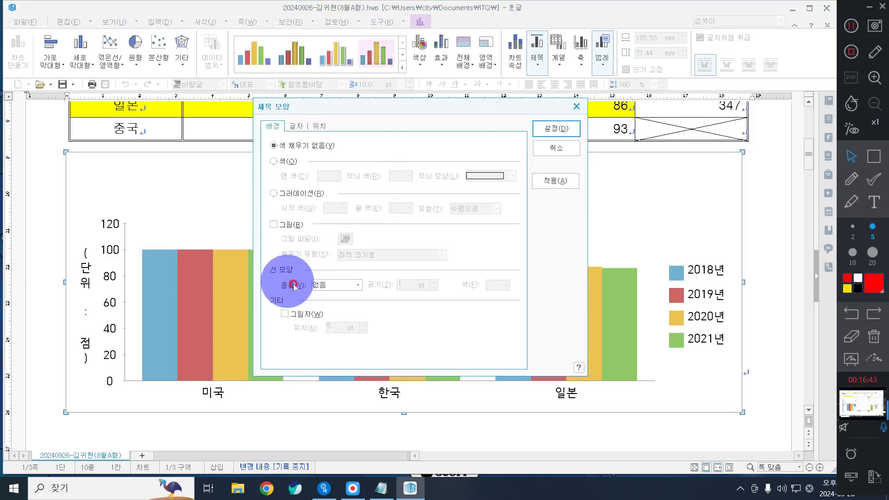
click(330, 285)
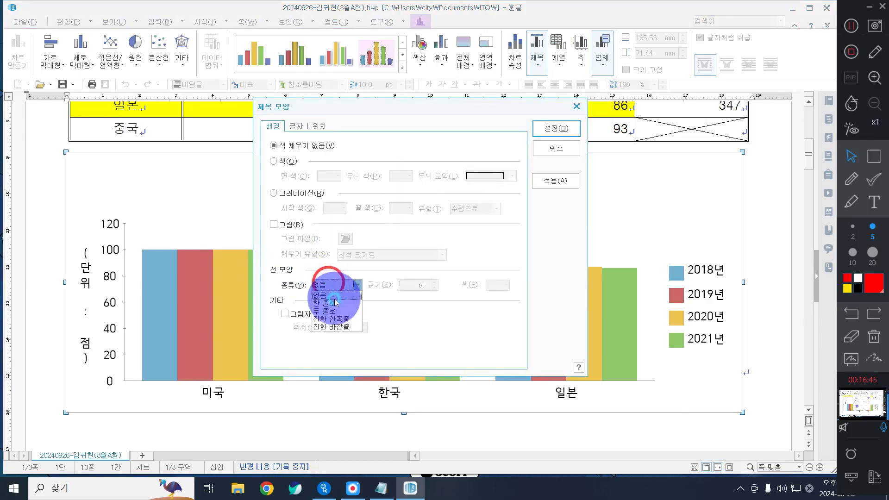
click(326, 301)
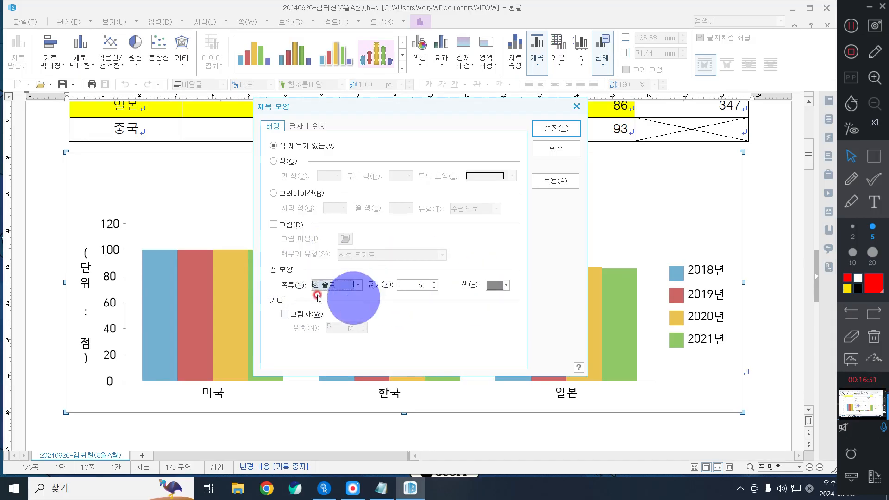
click(308, 314)
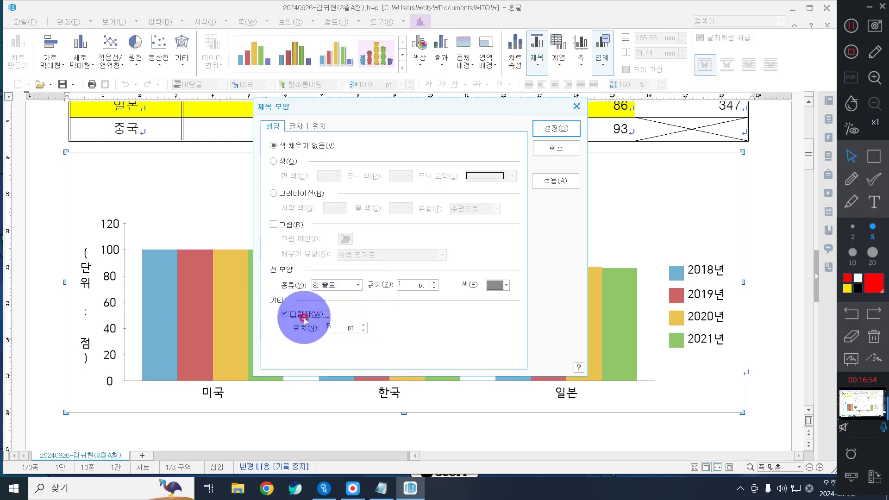
click(366, 331)
click(365, 331)
click(365, 331)
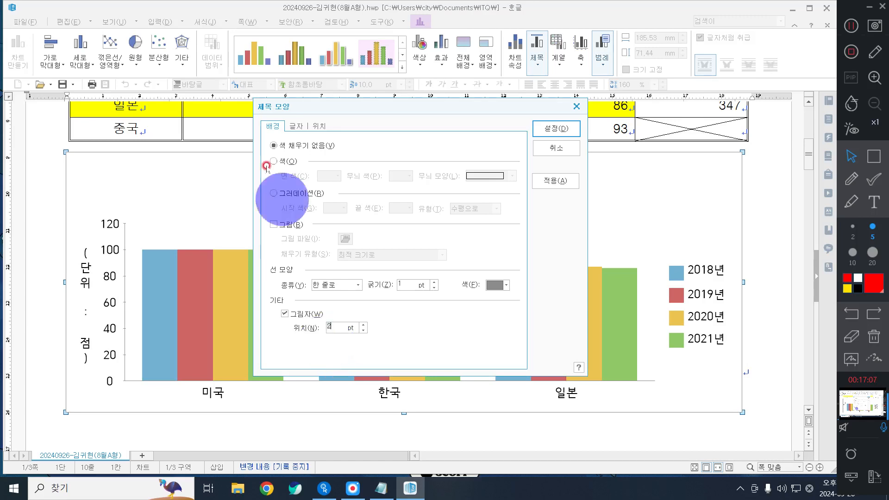
click(291, 126)
Step: Set the chart title text to bold 굴림 without underline and apply the title formatting
click(351, 301)
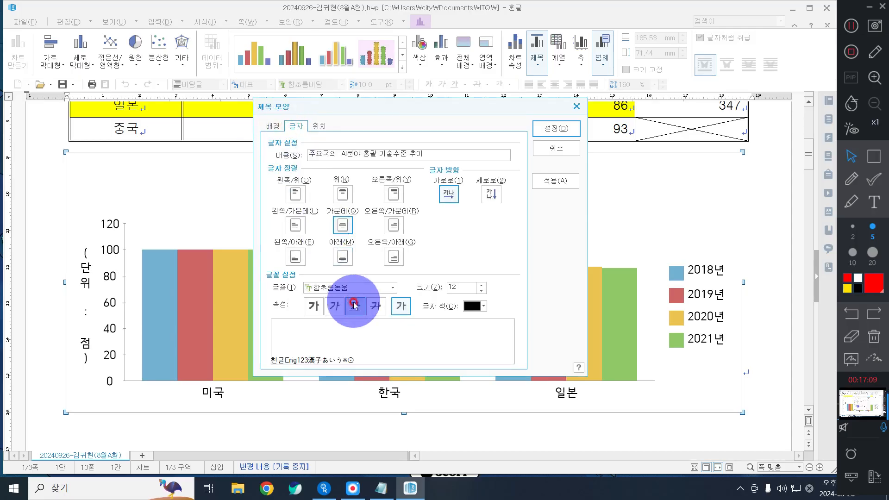
click(348, 287)
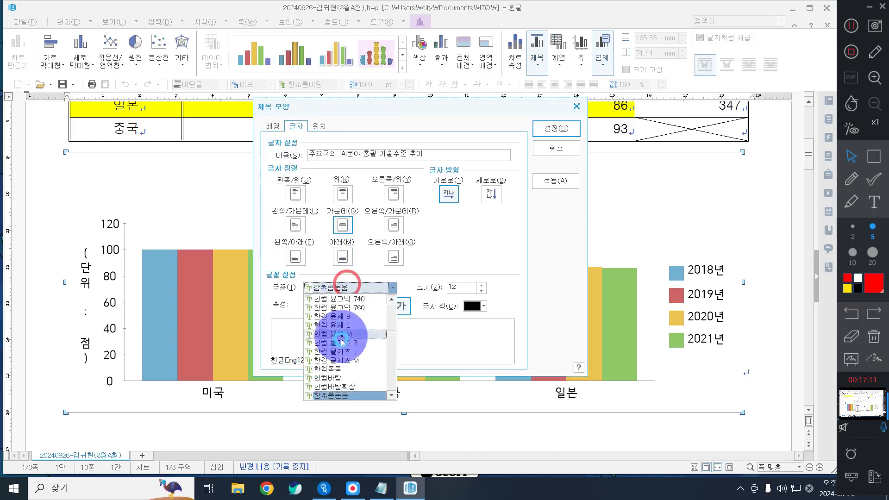
scroll(343, 342, up, 15)
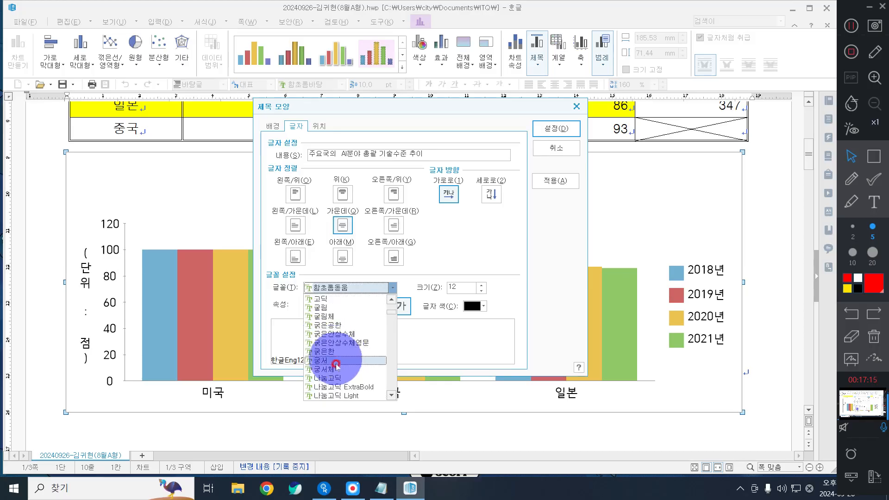
scroll(327, 313, up, 1)
click(327, 309)
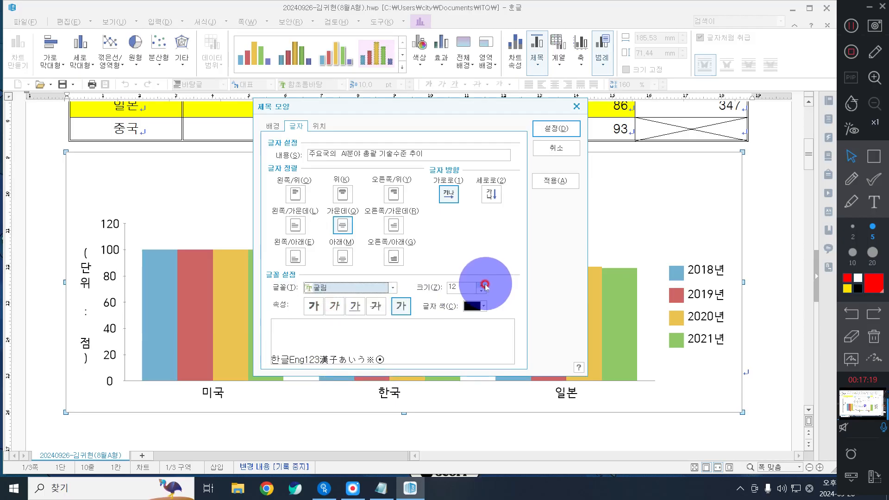
click(314, 305)
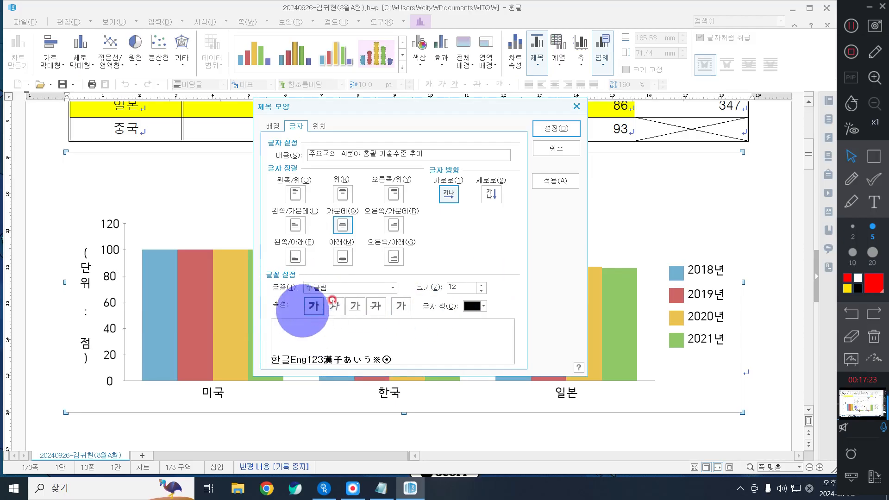
click(357, 305)
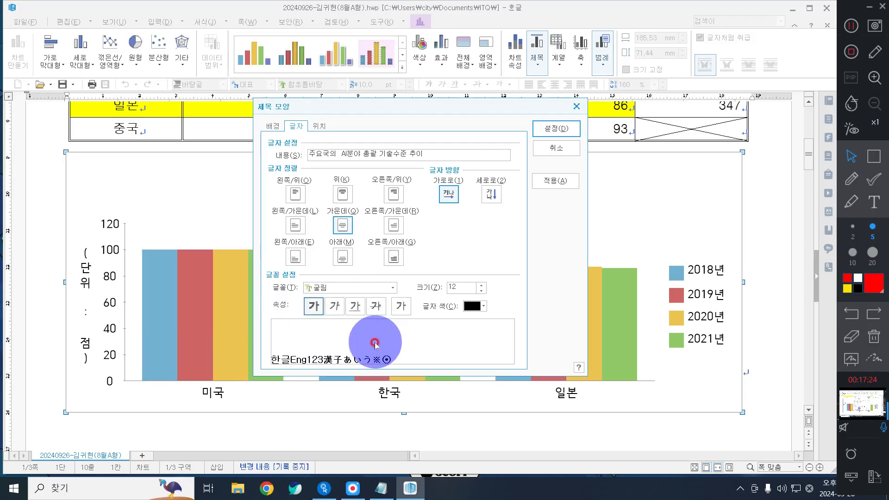
click(321, 126)
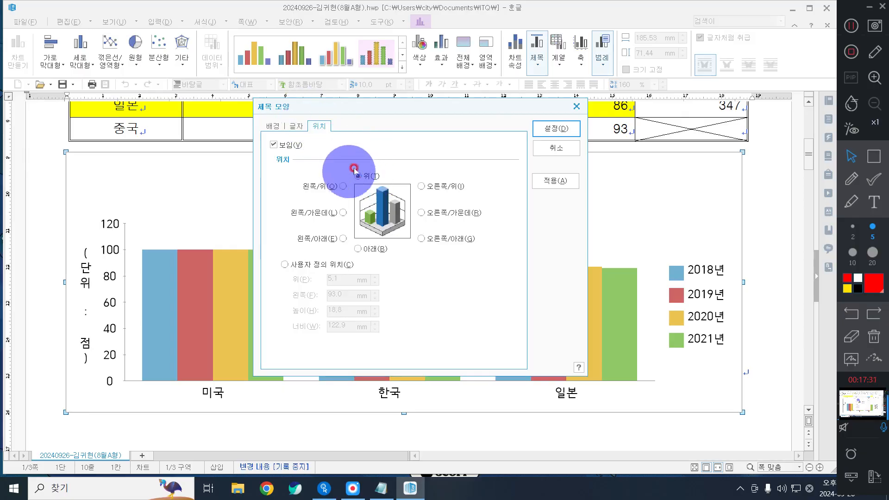
click(547, 134)
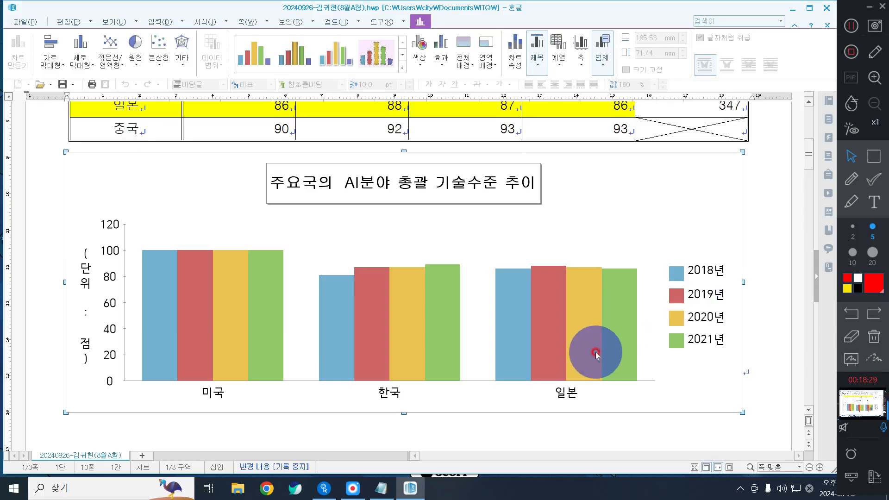
Step: Format the (단위 : 점) axis title as 굴림 10 pt with 가로로 text direction
double_click(84, 277)
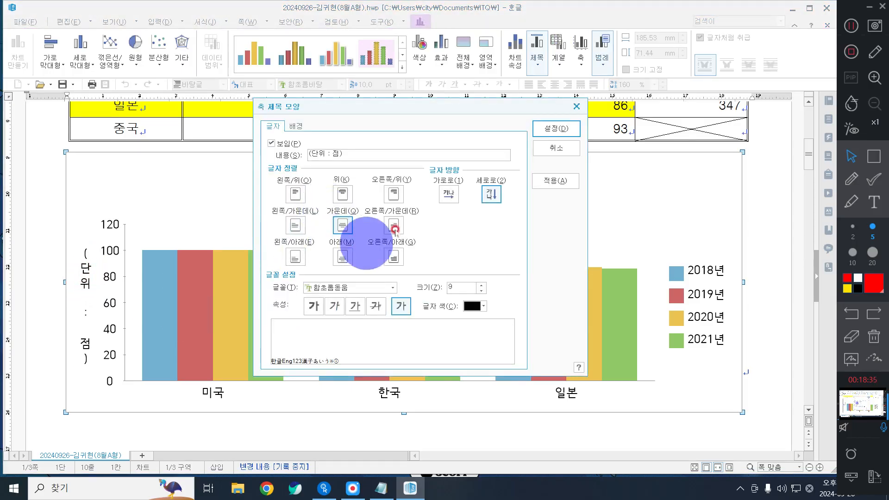
click(331, 289)
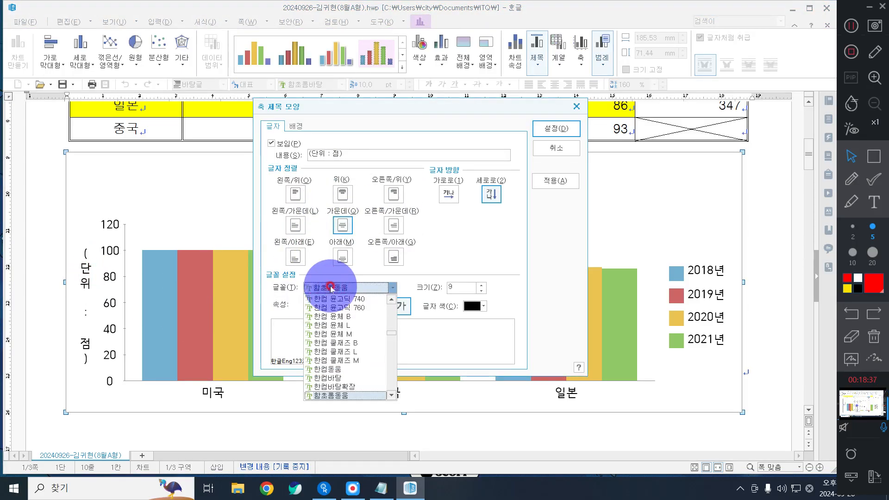
text(굴림)
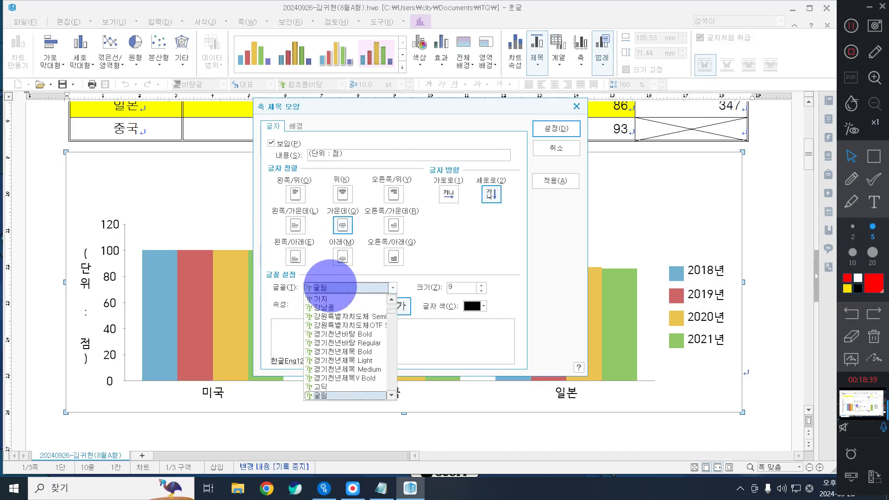
key(Return)
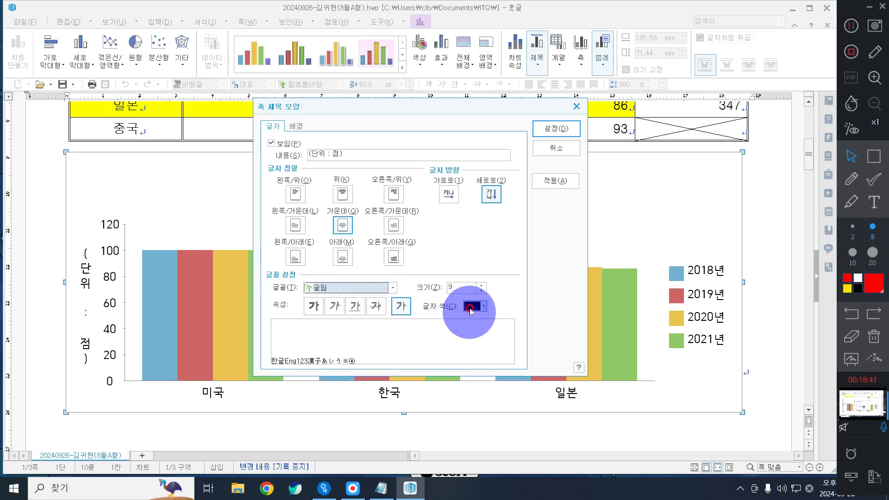
click(481, 284)
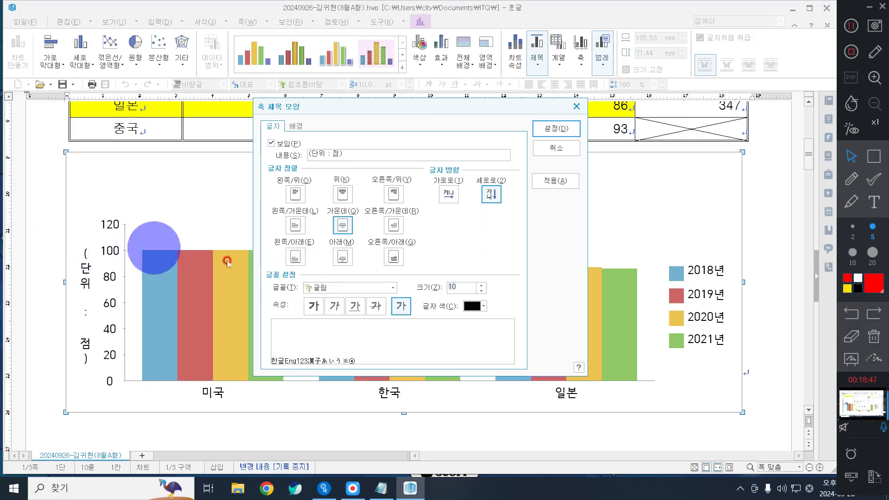
click(450, 194)
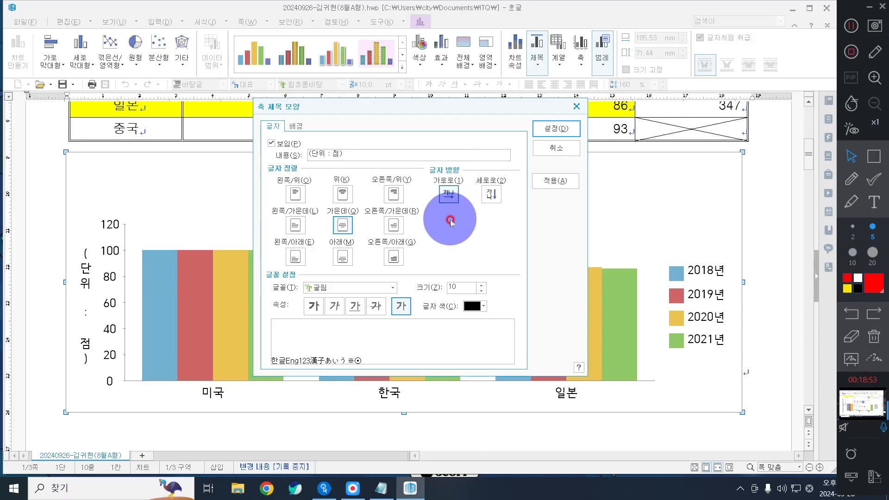
click(559, 125)
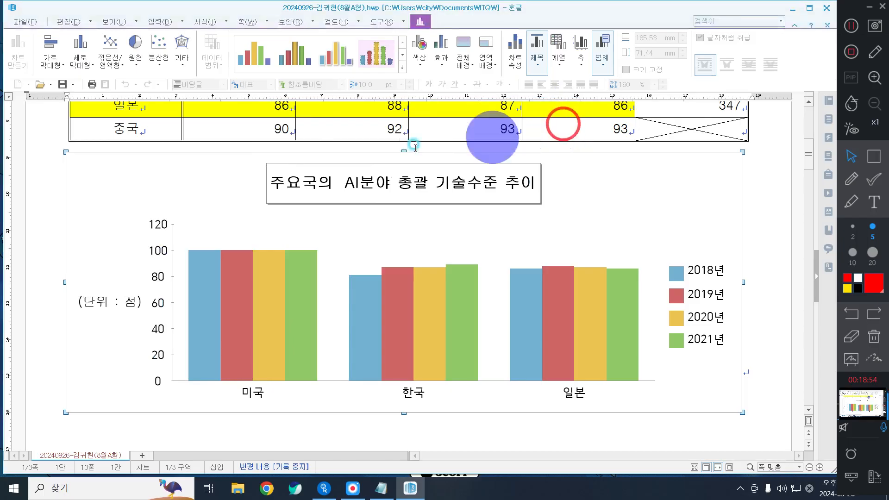
Step: Set the value axis number labels to 굴림 at 10 pt
double_click(158, 277)
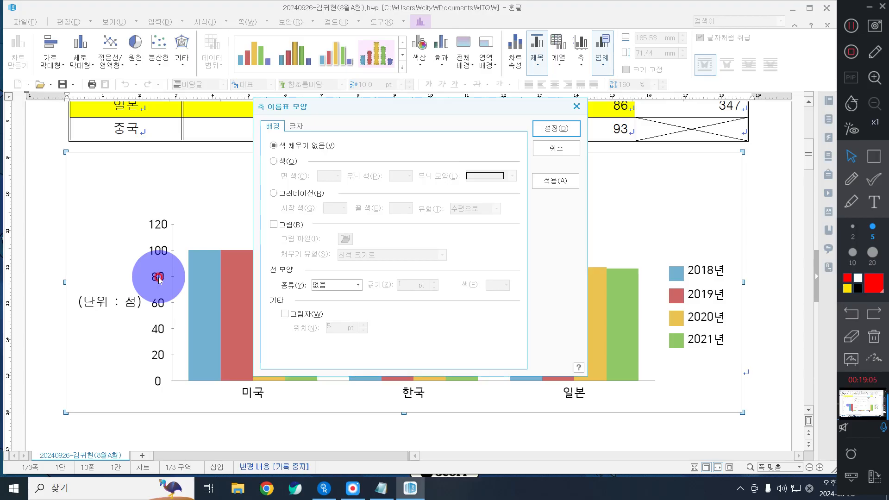
click(301, 125)
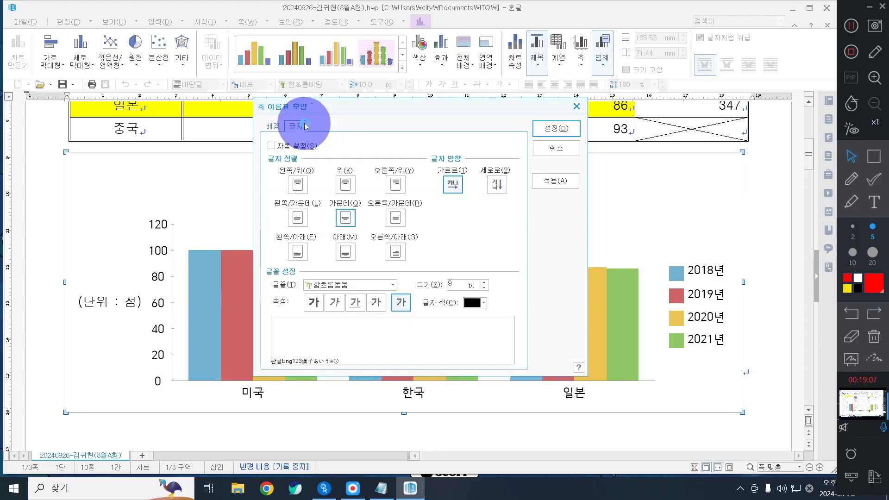
click(349, 285)
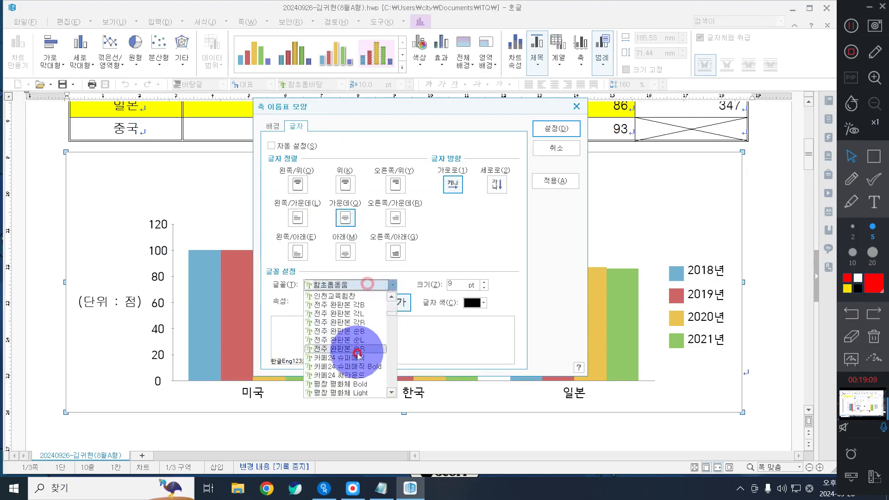
scroll(352, 356, up, 3)
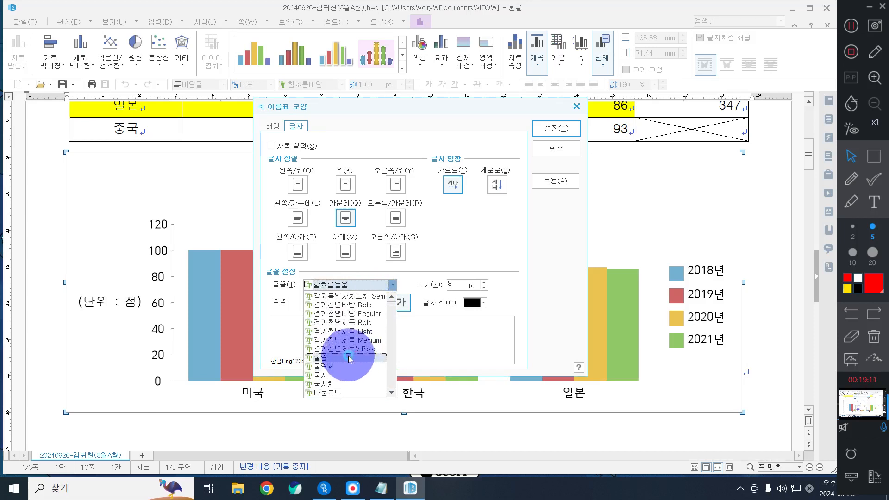
click(348, 356)
click(483, 282)
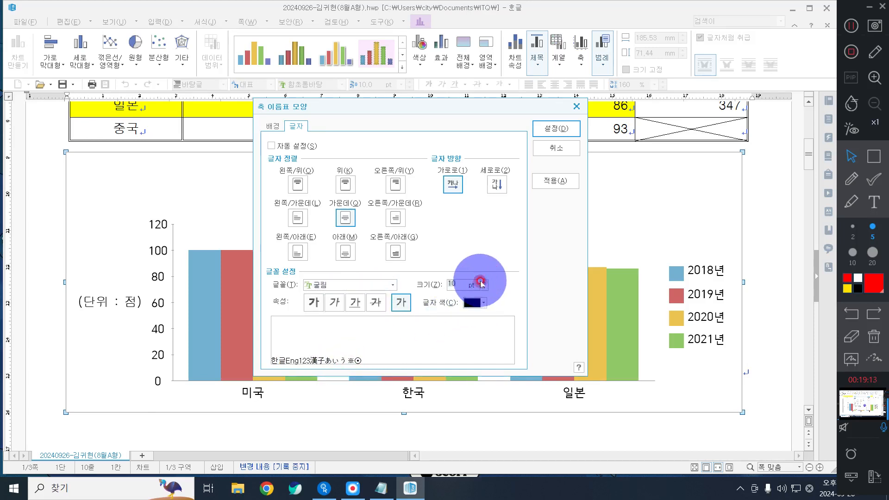
click(555, 129)
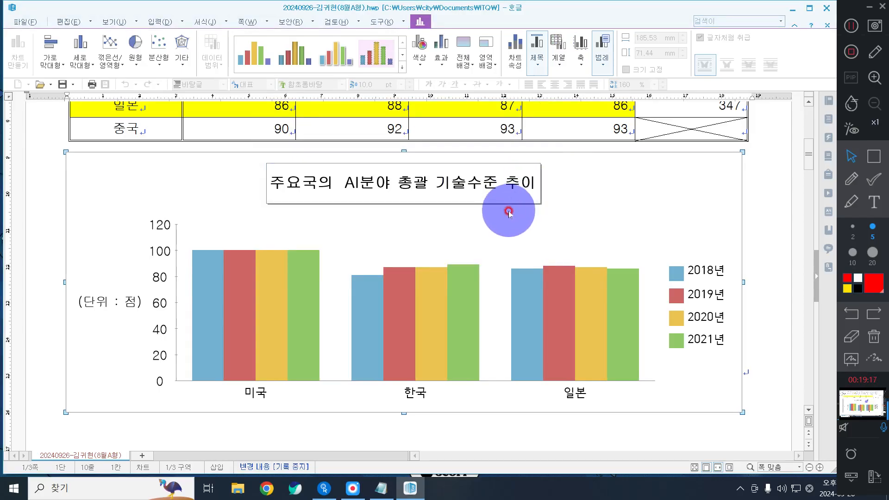
Step: Set the 미국, 한국, 일본 country labels to 굴림 at 10 pt
double_click(416, 393)
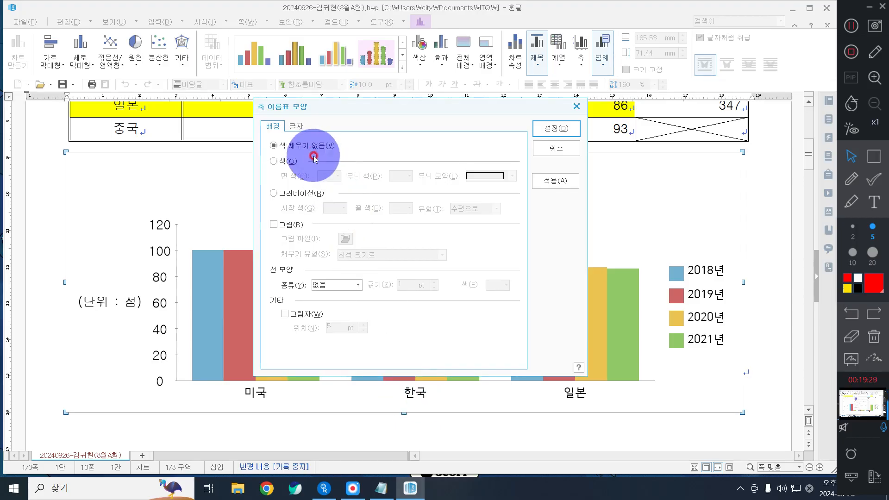
click(297, 126)
click(341, 285)
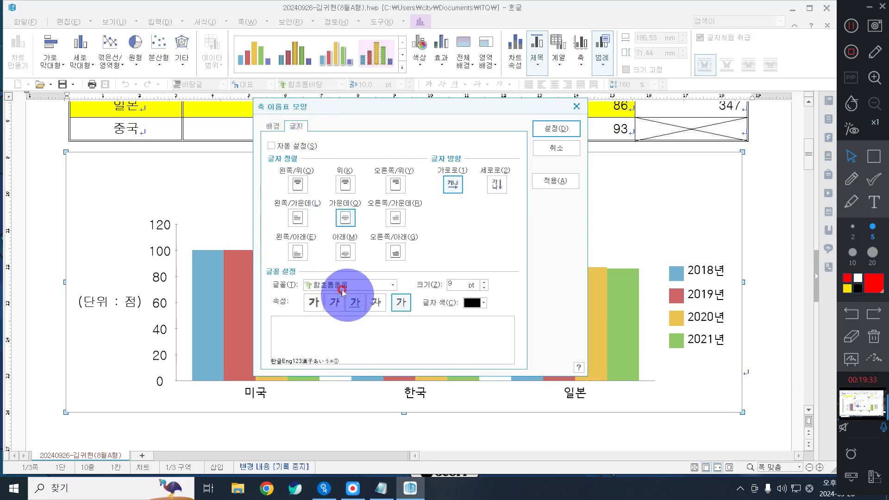
scroll(367, 343, up, 15)
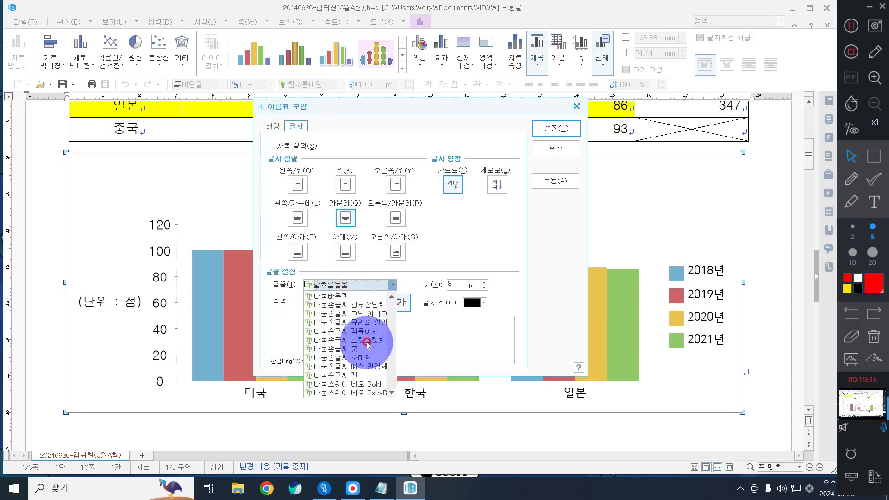
scroll(368, 342, up, 5)
click(351, 354)
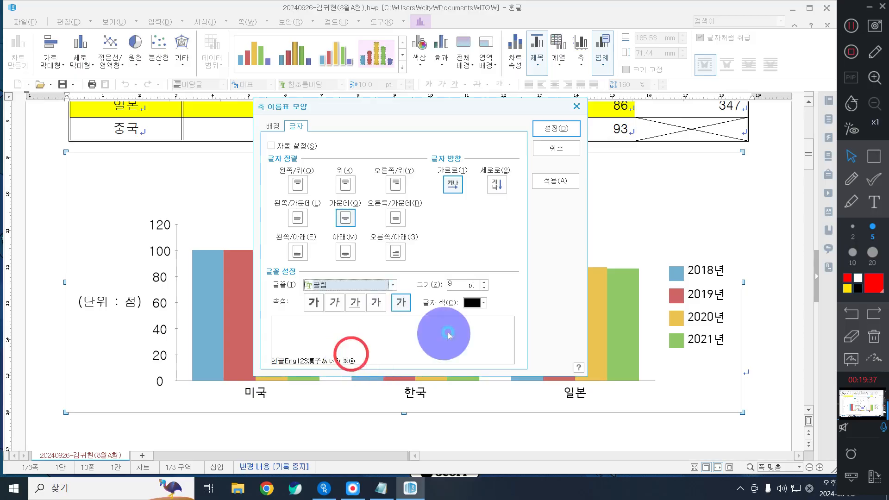
click(483, 281)
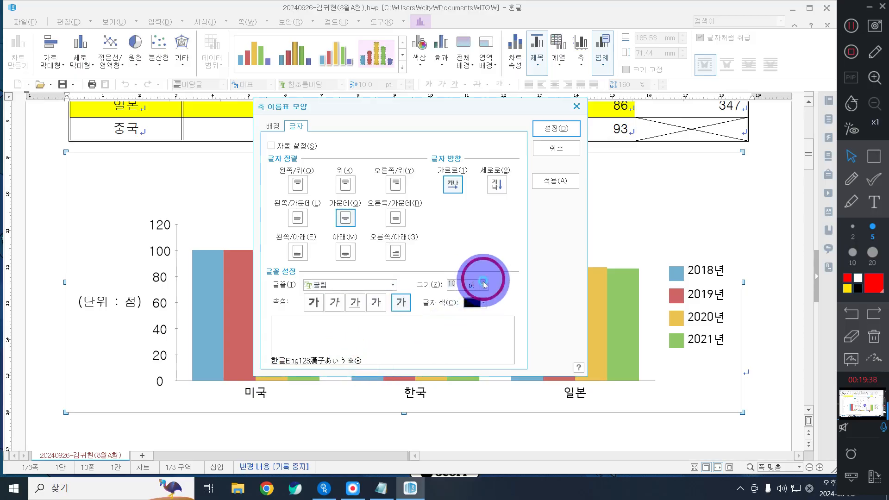
click(556, 128)
click(698, 299)
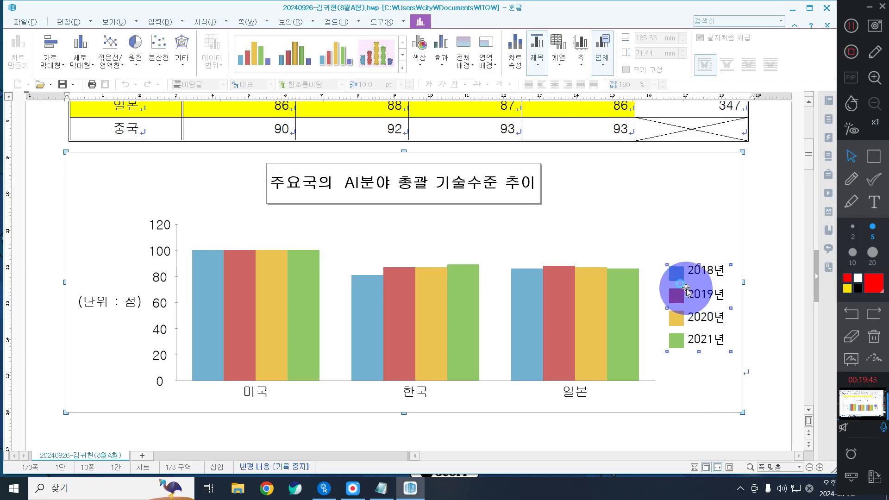
Step: Give the chart legend a single-line (한 줄로) border
double_click(686, 286)
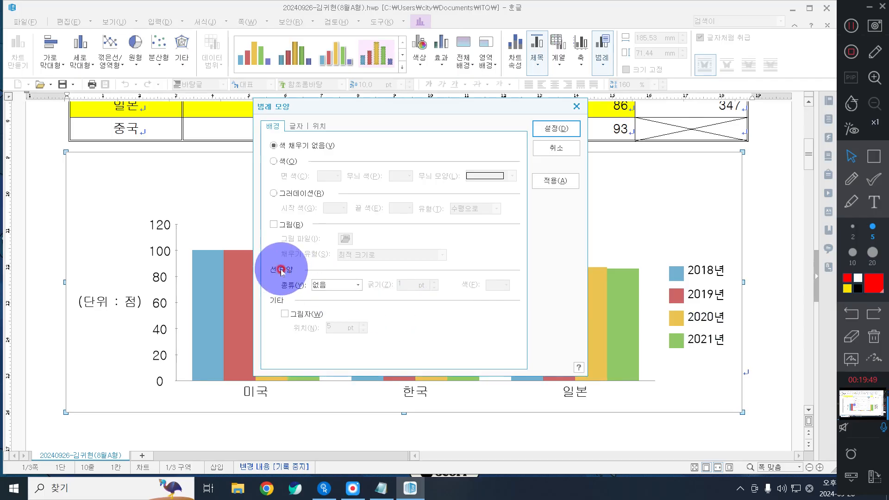
click(331, 285)
click(340, 303)
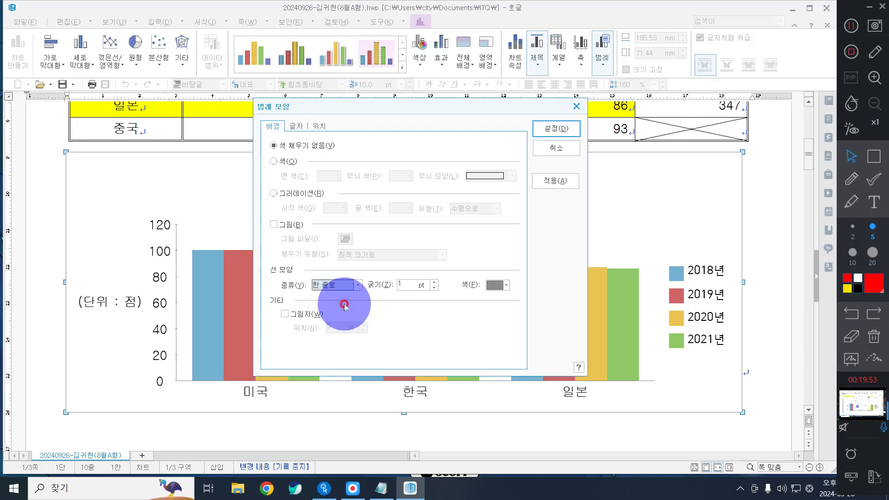
Step: Set the legend text to 굴림 at 10 pt and apply it
click(295, 129)
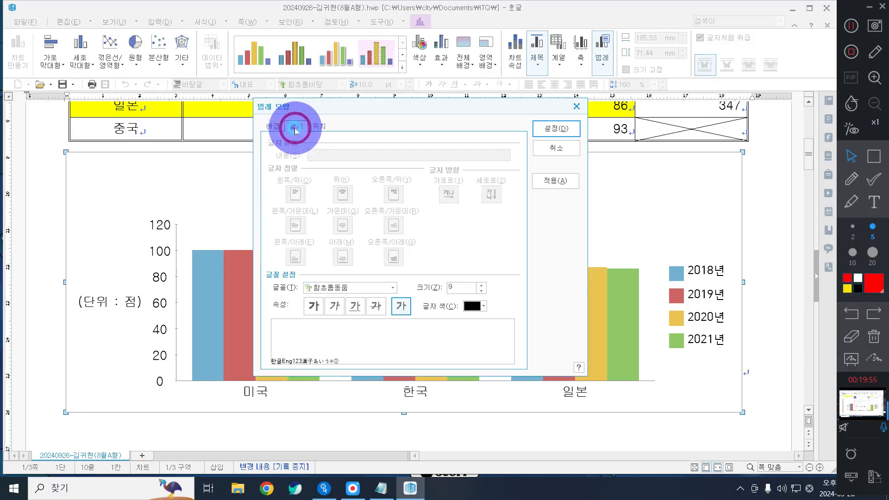
click(359, 286)
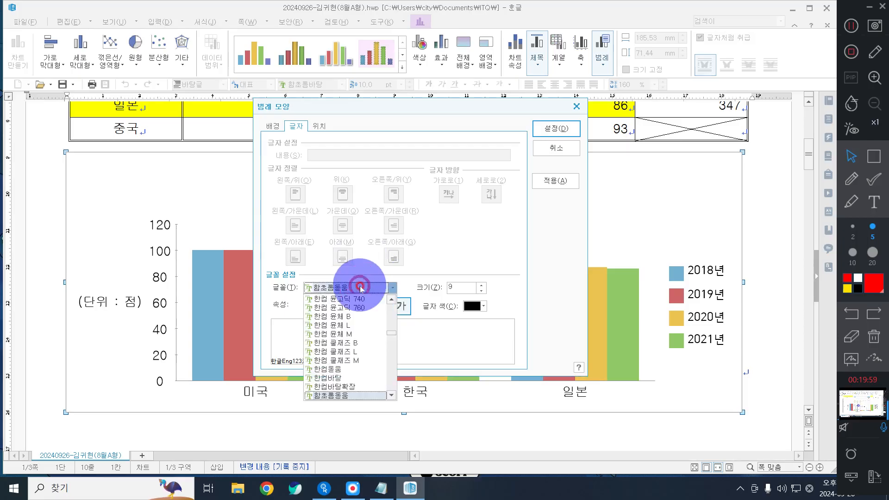
text(굴림)
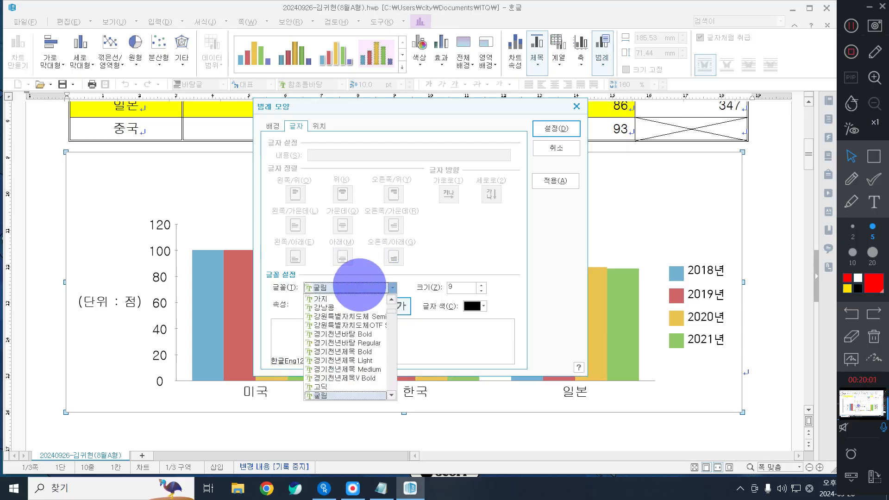
click(447, 260)
click(480, 284)
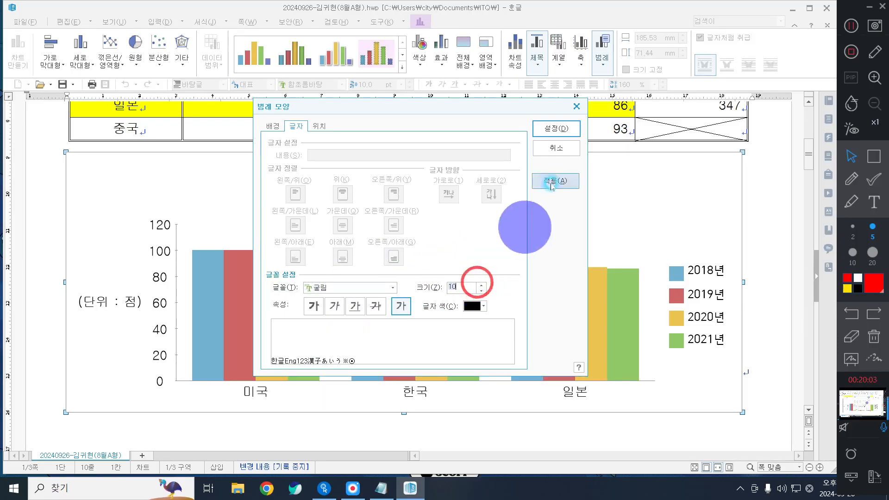
click(548, 130)
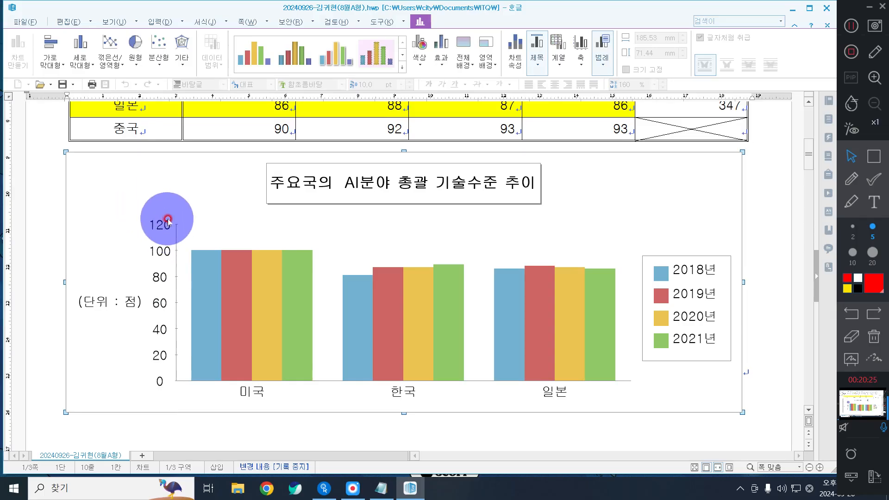
Step: Switch the value axis off automatic scaling: minimum 70, maximum 110, 4 major divisions
double_click(176, 271)
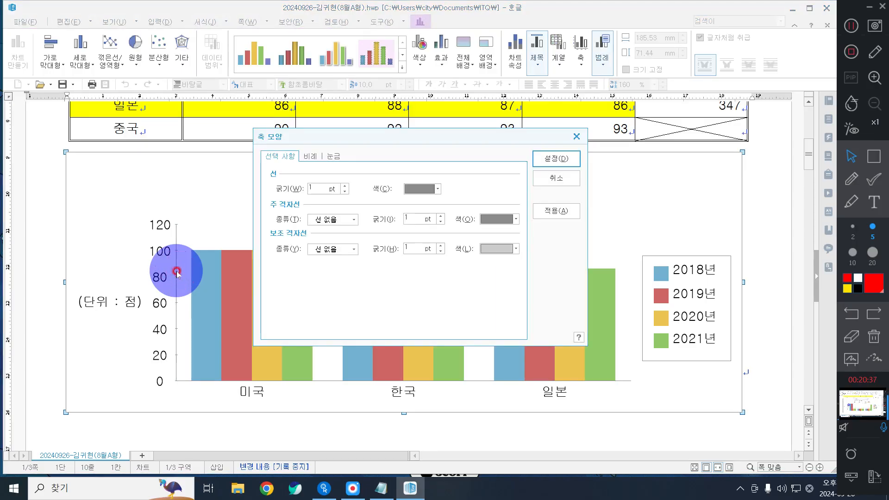
click(310, 156)
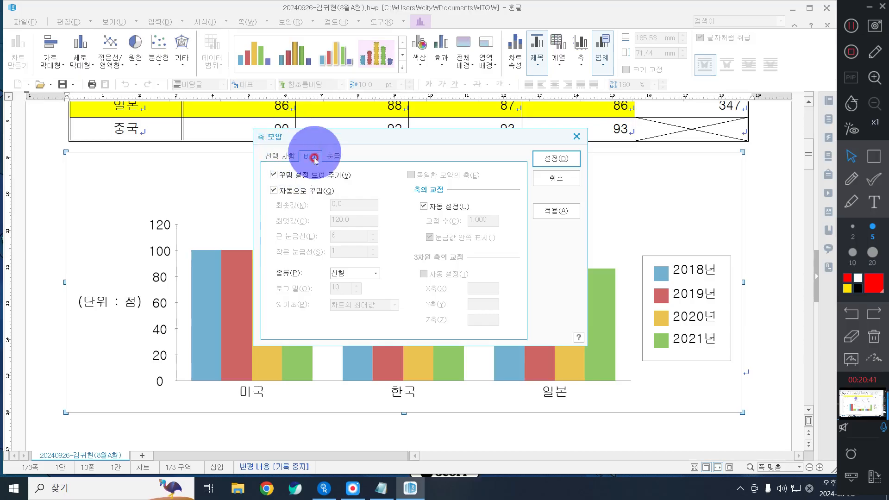
click(289, 190)
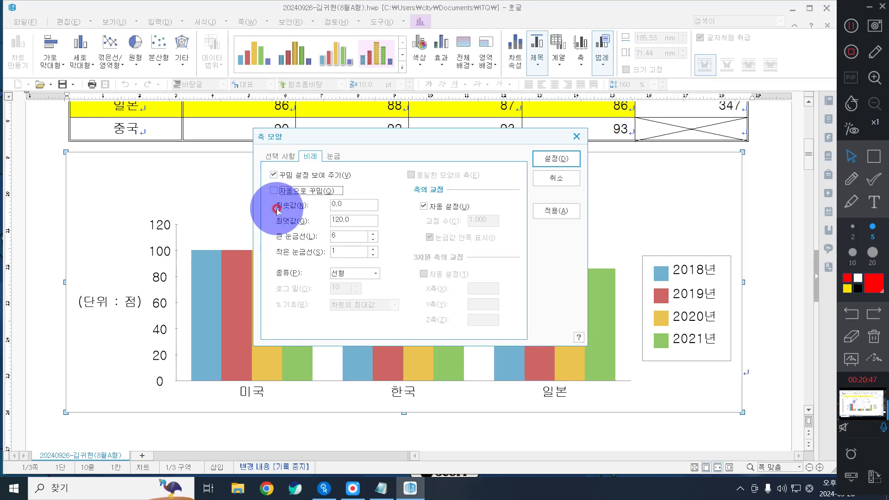
click(358, 203)
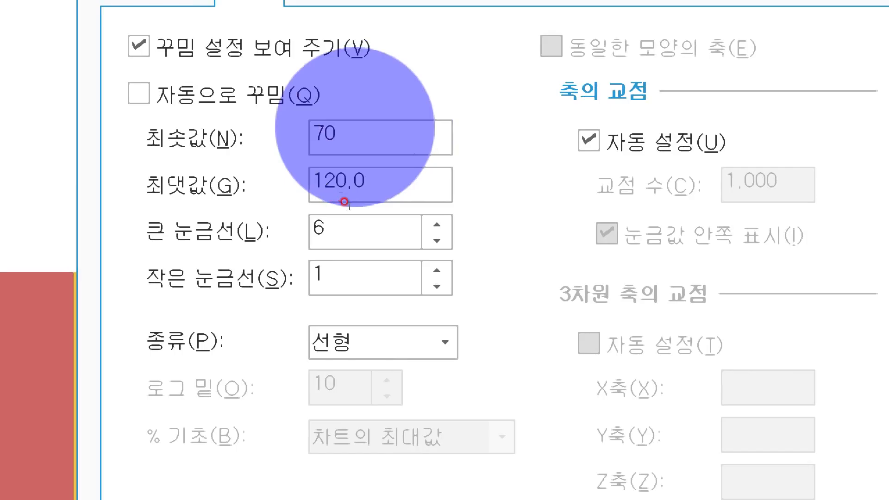
double_click(382, 185)
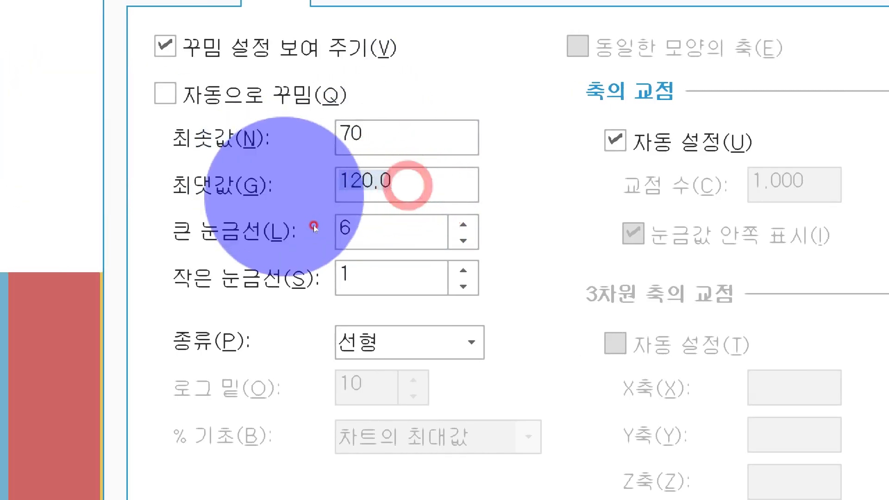
text(110)
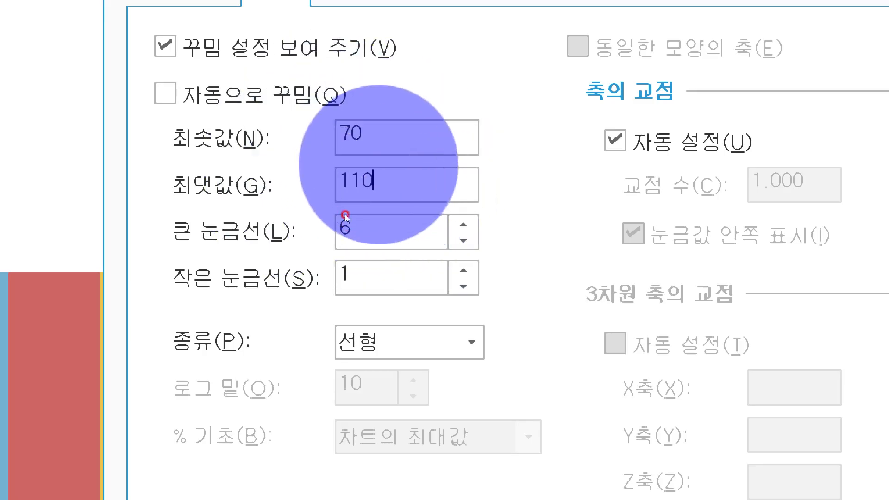
click(350, 230)
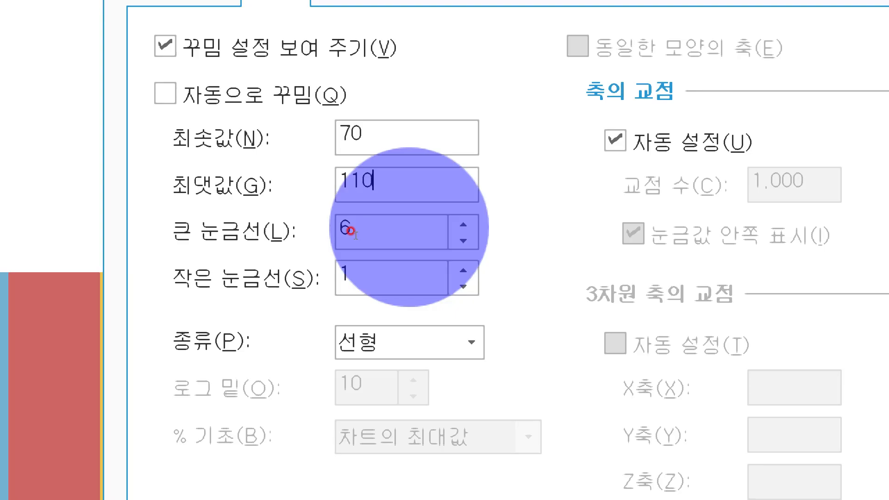
click(407, 227)
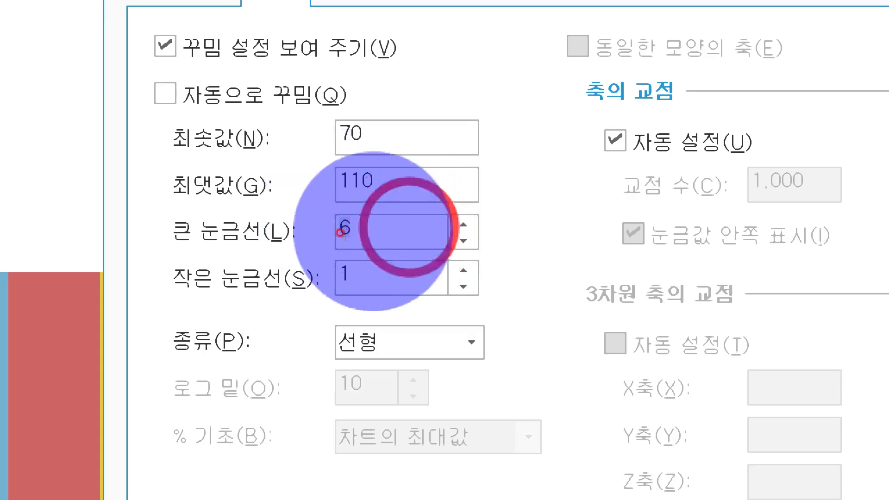
key(BackSpace)
text(4)
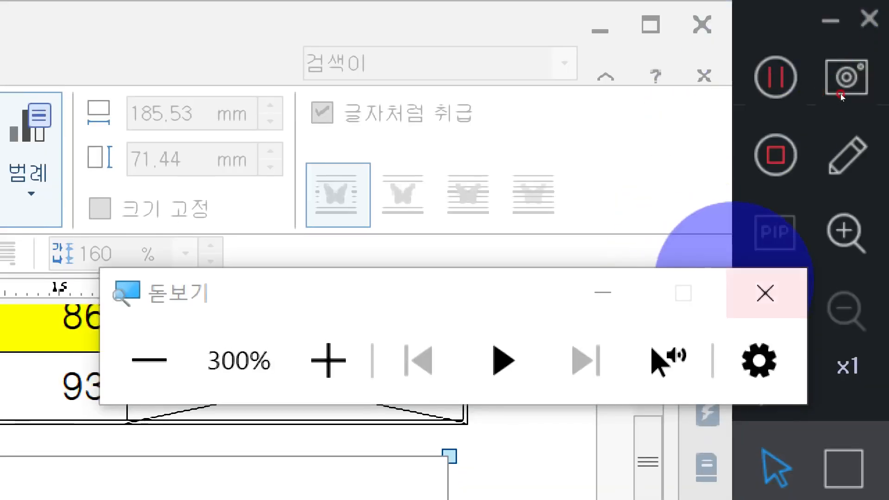
Step: Confirm the 70–110 axis scale, deselect the chart and scroll back up to the data table
click(765, 293)
click(540, 159)
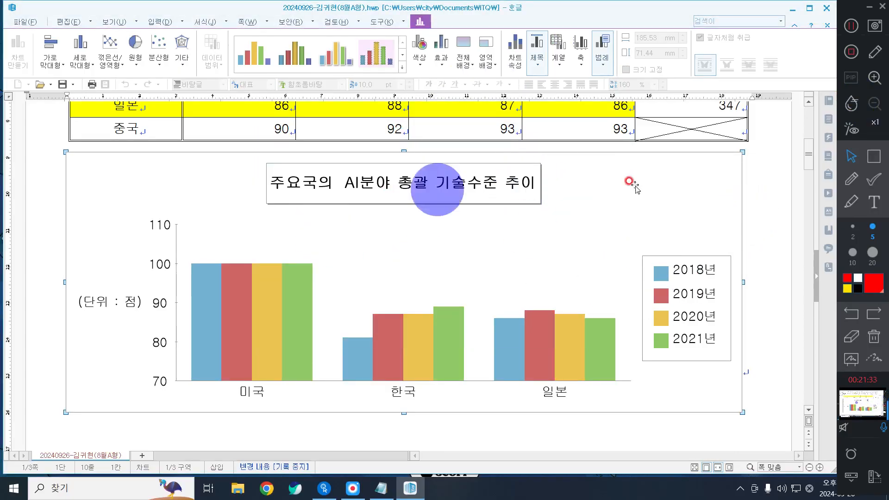
click(788, 203)
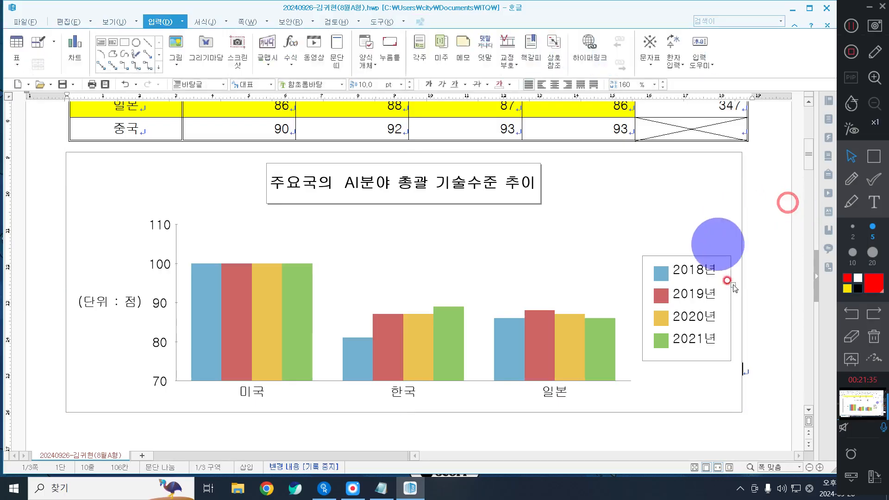
scroll(736, 306, up, 3)
scroll(738, 321, down, 2)
scroll(741, 324, up, 3)
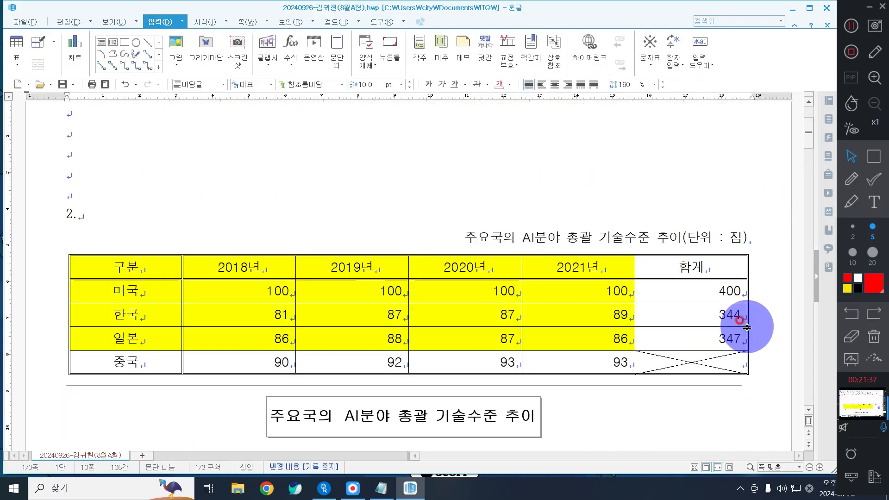